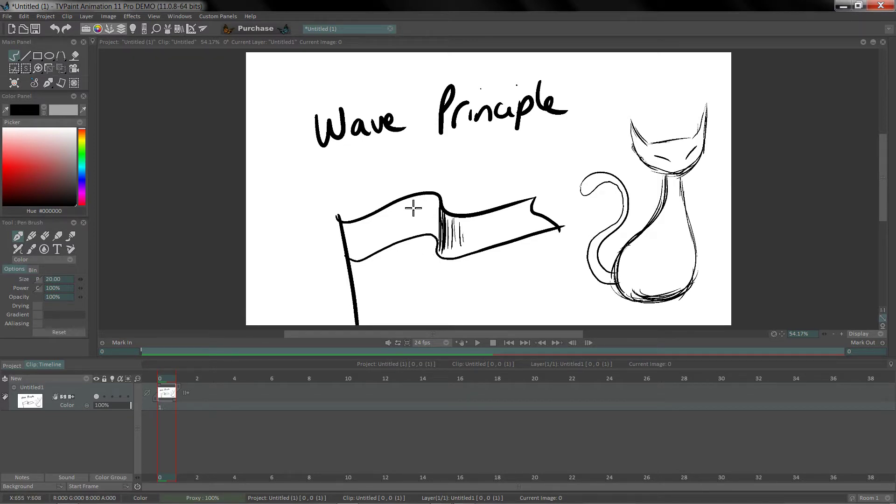
Step: Sketch a curling wave line beneath the "Wave Principle" title, and clear the whole drawing to leave a blank canvas for the pen
{"action": "mouse_move", "coordinate": [334, 181]}
{"action": "left_mouse_down"}
{"action": "mouse_move", "coordinate": [392, 154]}
{"action": "mouse_move", "coordinate": [411, 170]}
{"action": "mouse_move", "coordinate": [464, 153]}
{"action": "mouse_move", "coordinate": [482, 156]}
{"action": "mouse_move", "coordinate": [487, 172]}
{"action": "mouse_move", "coordinate": [540, 151]}
{"action": "mouse_move", "coordinate": [558, 171]}
{"action": "left_mouse_up"}
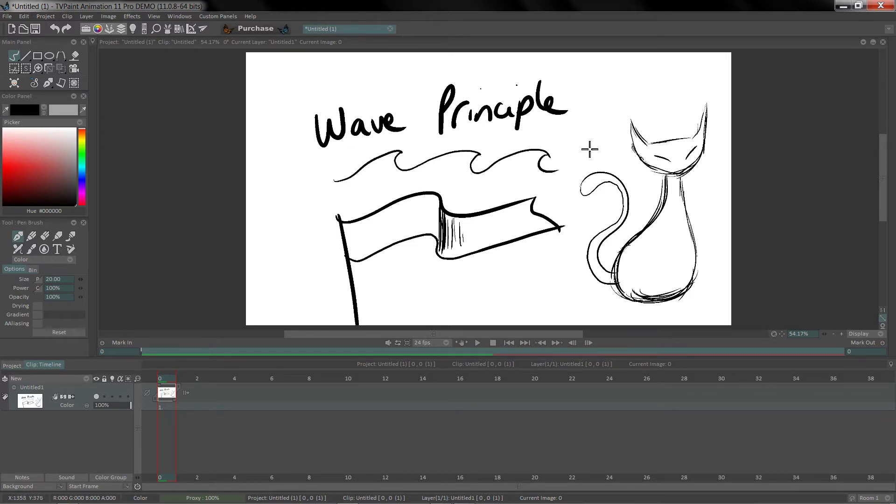
{"action": "key", "text": "e"}
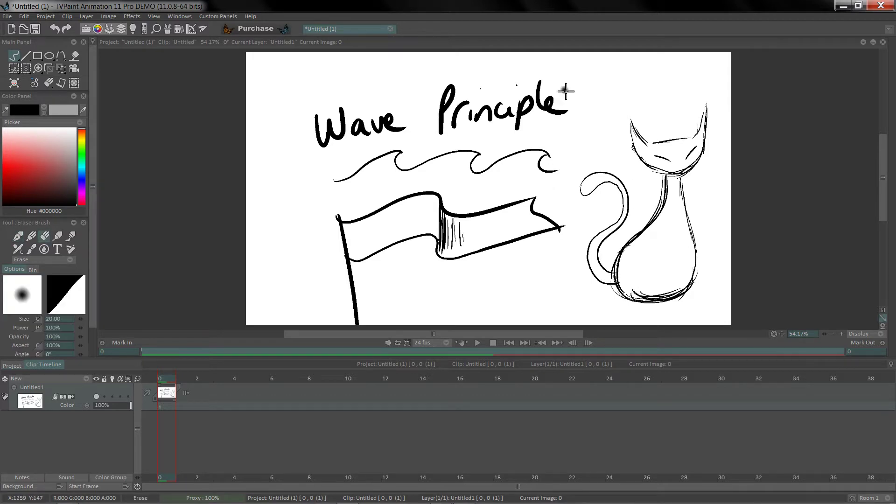
{"action": "key", "text": "BackSpace"}
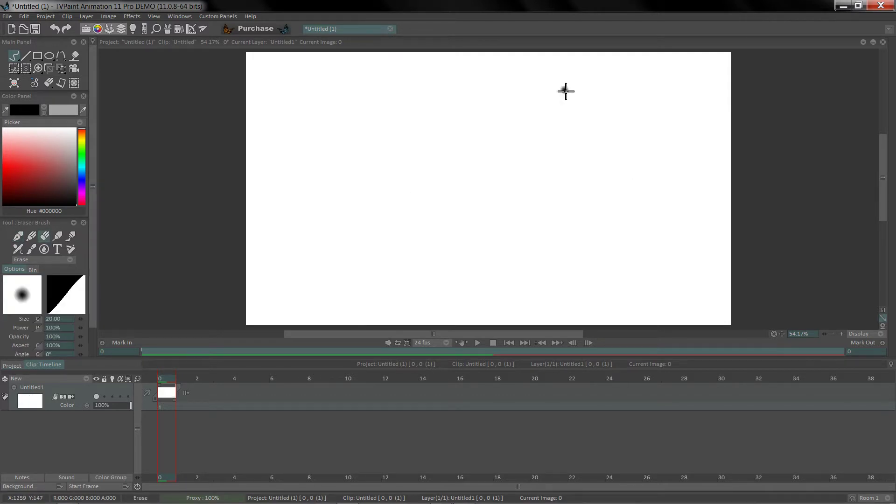
{"action": "key", "text": "e"}
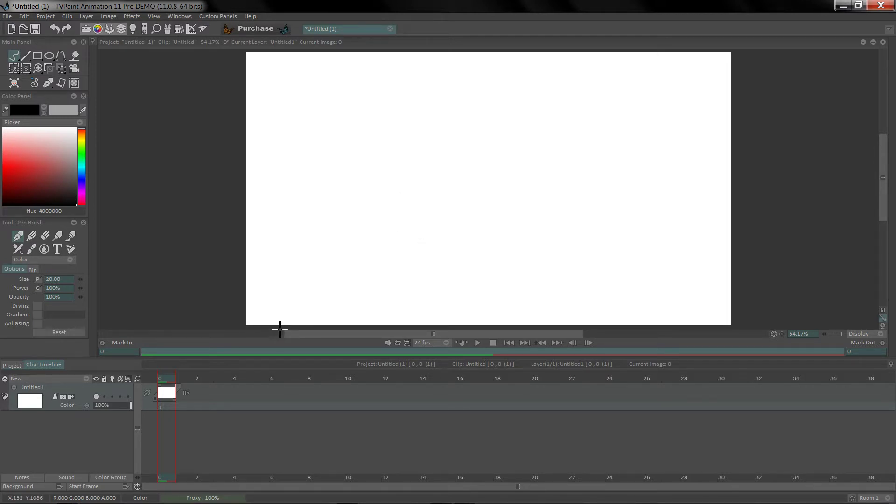
Step: Draw a wide, broken planet arc along the canvas's lower edge, with a raised block and several low bumps on its outline
{"action": "mouse_move", "coordinate": [280, 330]}
{"action": "left_mouse_down"}
{"action": "mouse_move", "coordinate": [410, 269]}
{"action": "mouse_move", "coordinate": [486, 261]}
{"action": "mouse_move", "coordinate": [585, 269]}
{"action": "mouse_move", "coordinate": [721, 328]}
{"action": "left_mouse_up"}
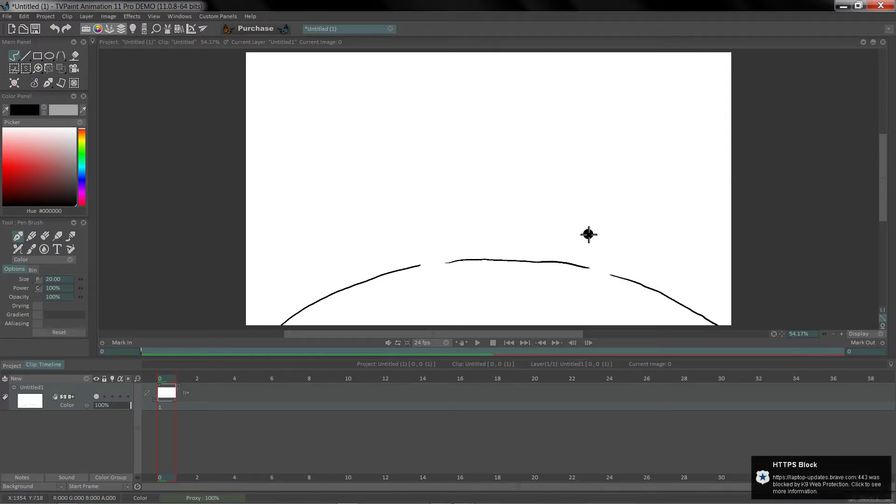
{"action": "left_click_drag", "start_coordinate": [577, 237], "coordinate": [615, 241]}
{"action": "key", "text": "ctrl+z"}
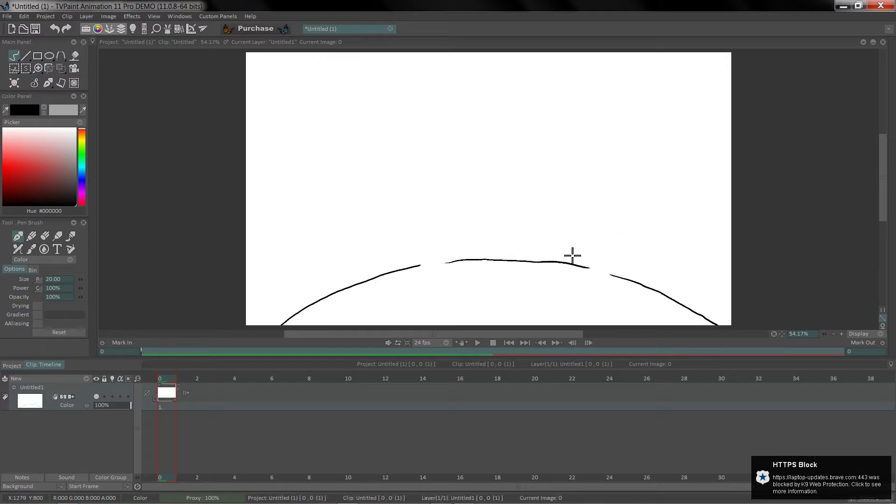
{"action": "left_click_drag", "start_coordinate": [576, 258], "coordinate": [646, 286]}
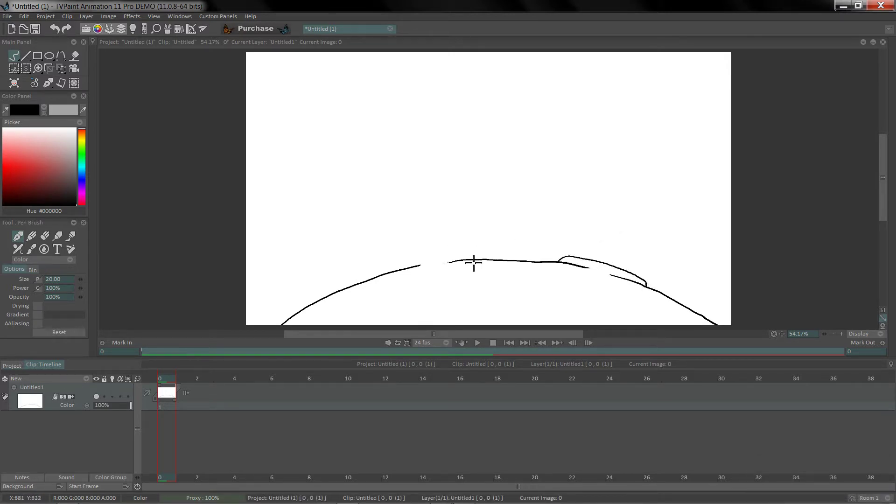
{"action": "mouse_move", "coordinate": [468, 261]}
{"action": "left_mouse_down"}
{"action": "mouse_move", "coordinate": [456, 244]}
{"action": "mouse_move", "coordinate": [395, 255]}
{"action": "left_mouse_up"}
{"action": "left_click_drag", "start_coordinate": [287, 314], "coordinate": [259, 332]}
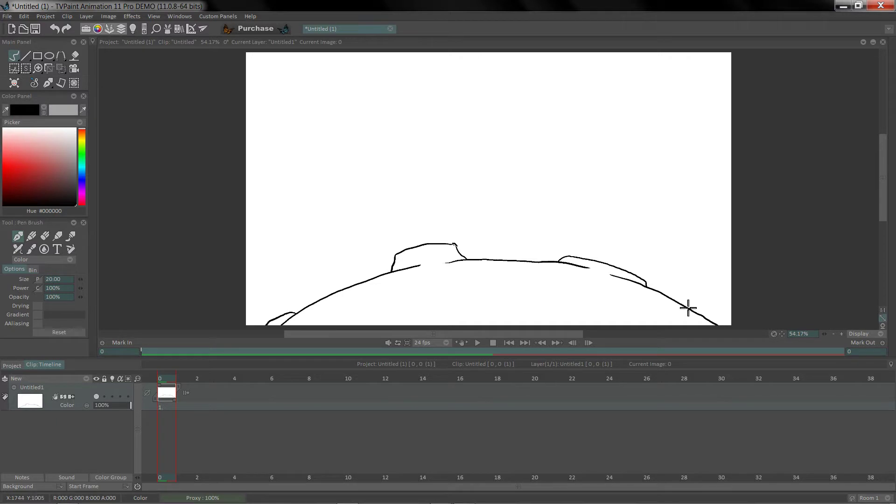
{"action": "mouse_move", "coordinate": [688, 308]}
{"action": "left_mouse_down"}
{"action": "mouse_move", "coordinate": [718, 314]}
{"action": "mouse_move", "coordinate": [743, 335]}
{"action": "left_mouse_up"}
Step: Draw a thick-rimmed crater at the planet's middle with a short arc above it, and a small ringed crater near its right side
{"action": "mouse_move", "coordinate": [507, 328]}
{"action": "left_mouse_down"}
{"action": "mouse_move", "coordinate": [468, 309]}
{"action": "mouse_move", "coordinate": [442, 328]}
{"action": "left_mouse_up"}
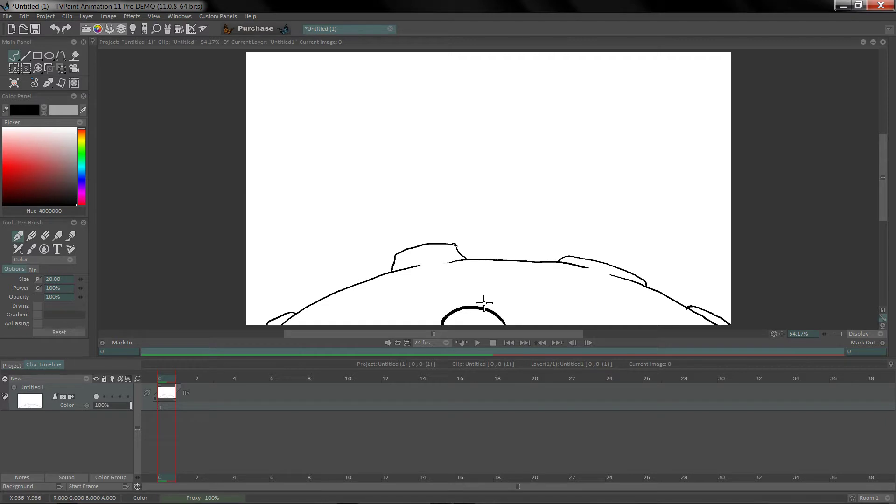
{"action": "left_click_drag", "start_coordinate": [483, 299], "coordinate": [449, 305]}
{"action": "left_click_drag", "start_coordinate": [478, 321], "coordinate": [457, 323]}
{"action": "key", "text": "ctrl+z"}
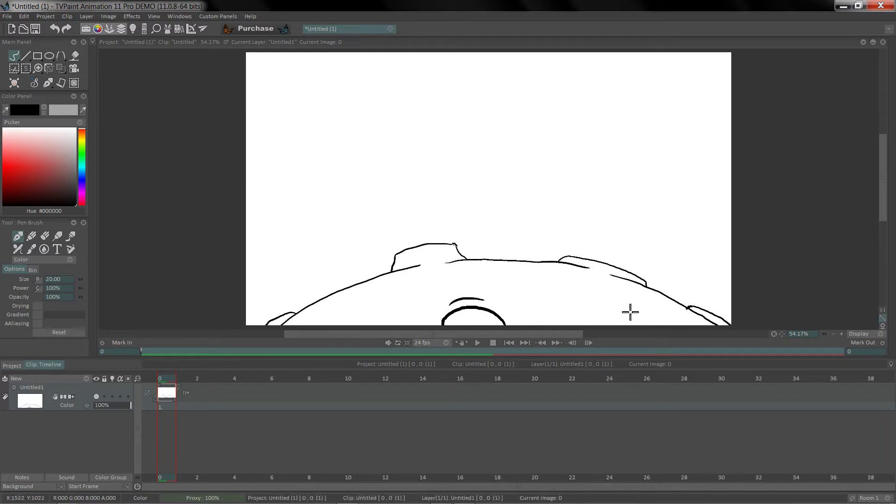
{"action": "mouse_move", "coordinate": [644, 319]}
{"action": "left_mouse_down"}
{"action": "mouse_move", "coordinate": [622, 316]}
{"action": "mouse_move", "coordinate": [645, 325]}
{"action": "mouse_move", "coordinate": [633, 306]}
{"action": "mouse_move", "coordinate": [616, 326]}
{"action": "mouse_move", "coordinate": [651, 320]}
{"action": "mouse_move", "coordinate": [646, 331]}
{"action": "mouse_move", "coordinate": [648, 319]}
{"action": "mouse_move", "coordinate": [638, 323]}
{"action": "mouse_move", "coordinate": [620, 321]}
{"action": "left_mouse_up"}
{"action": "key", "text": "ctrl+z"}
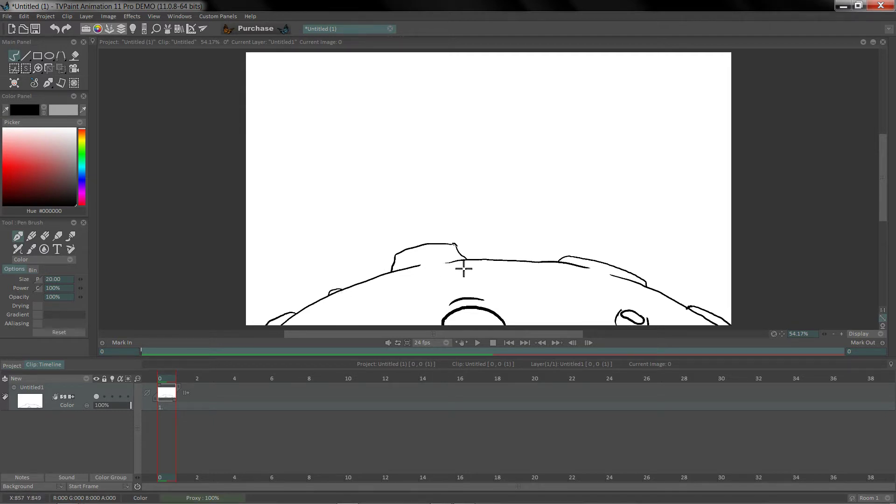
Step: Scatter small curved marks and dots across the planet's surface as minor craters and texture
{"action": "left_click_drag", "start_coordinate": [401, 302], "coordinate": [368, 302]}
{"action": "left_click_drag", "start_coordinate": [564, 286], "coordinate": [568, 287]}
{"action": "mouse_move", "coordinate": [538, 314]}
{"action": "left_mouse_down"}
{"action": "mouse_move", "coordinate": [588, 315]}
{"action": "mouse_move", "coordinate": [562, 321]}
{"action": "left_mouse_up"}
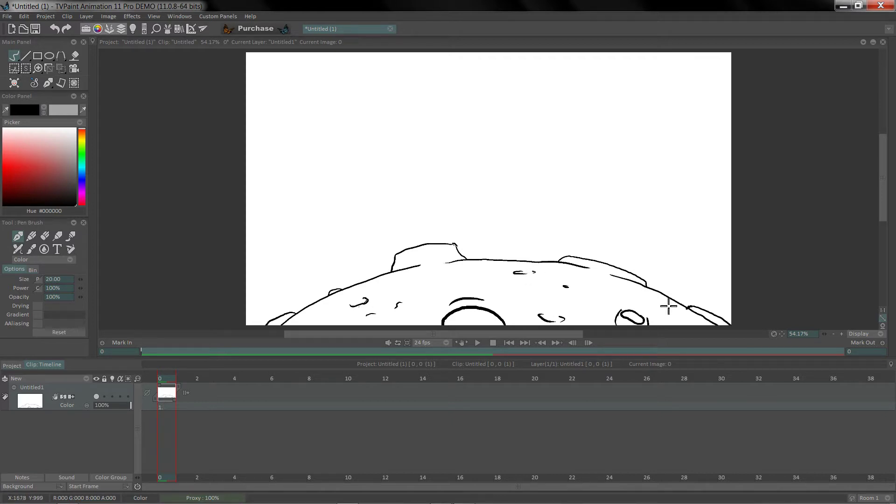
{"action": "left_click_drag", "start_coordinate": [665, 305], "coordinate": [682, 311]}
{"action": "left_click_drag", "start_coordinate": [328, 319], "coordinate": [316, 327]}
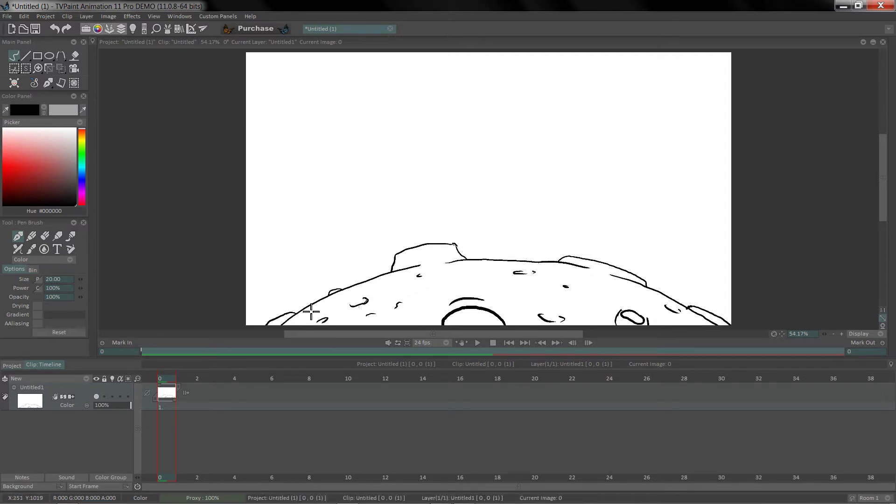
{"action": "left_click", "coordinate": [478, 278]}
{"action": "left_click_drag", "start_coordinate": [638, 295], "coordinate": [634, 296]}
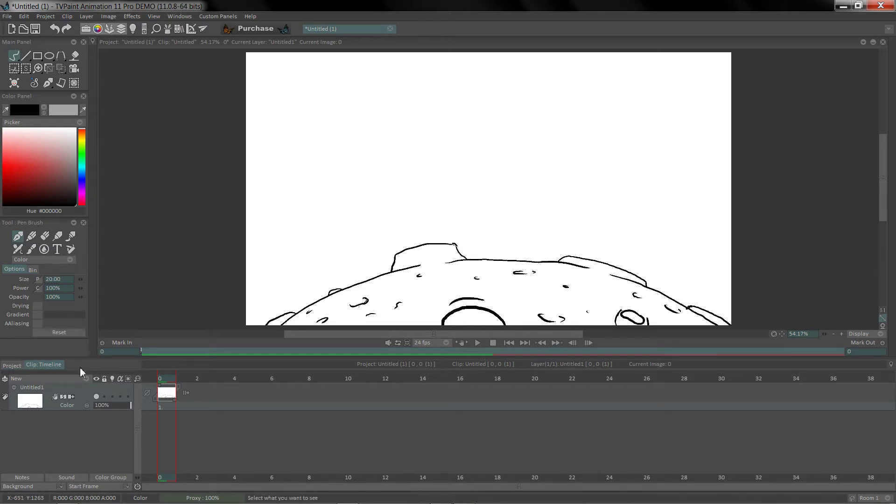
Step: Add a background layer below the line art and ready the paint bucket with pale blue #BFD9DB
{"action": "left_click", "coordinate": [51, 142]}
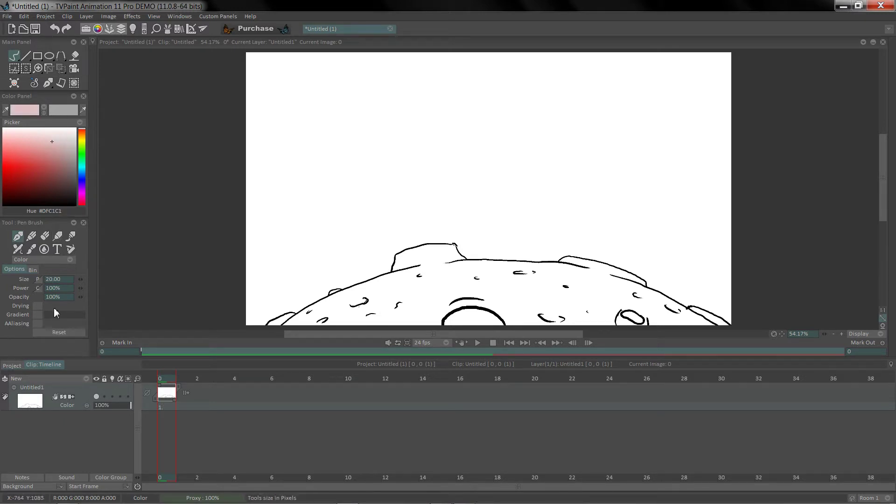
{"action": "right_click", "coordinate": [60, 428]}
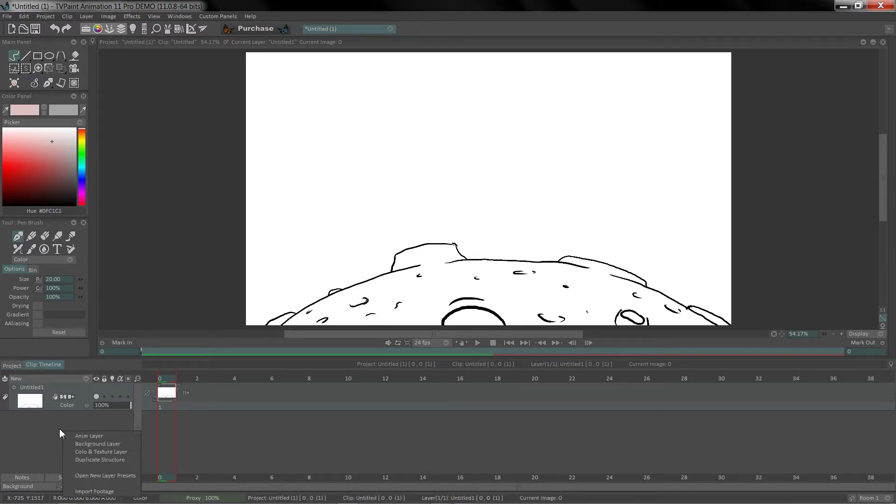
{"action": "left_click", "coordinate": [91, 443]}
{"action": "mouse_move", "coordinate": [66, 148]}
{"action": "left_mouse_down"}
{"action": "mouse_move", "coordinate": [81, 167]}
{"action": "mouse_move", "coordinate": [56, 143]}
{"action": "left_mouse_up"}
{"action": "left_click", "coordinate": [74, 55]}
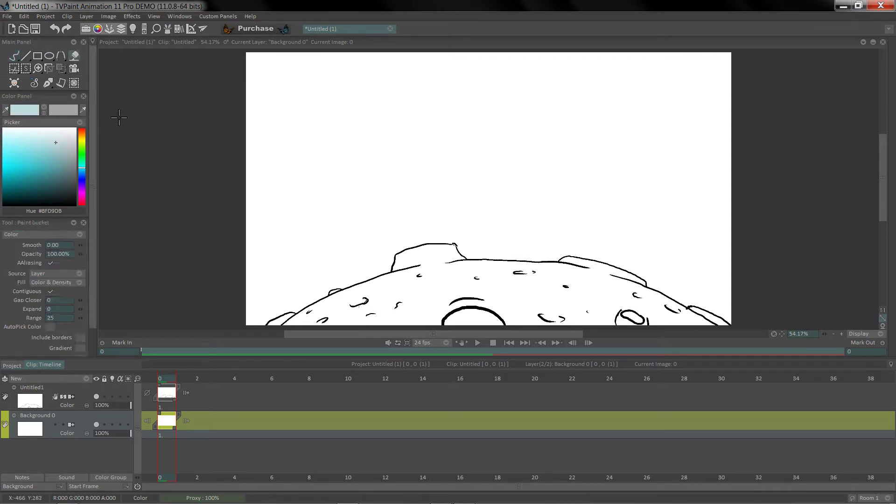
Step: Try filling the new background layer with the pale blue, and undo the fill
{"action": "left_click", "coordinate": [383, 294]}
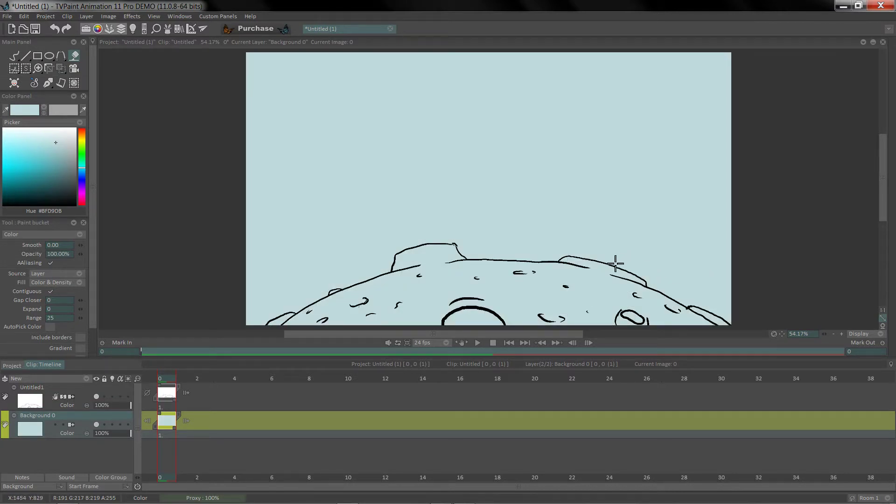
{"action": "key", "text": "ctrl+z"}
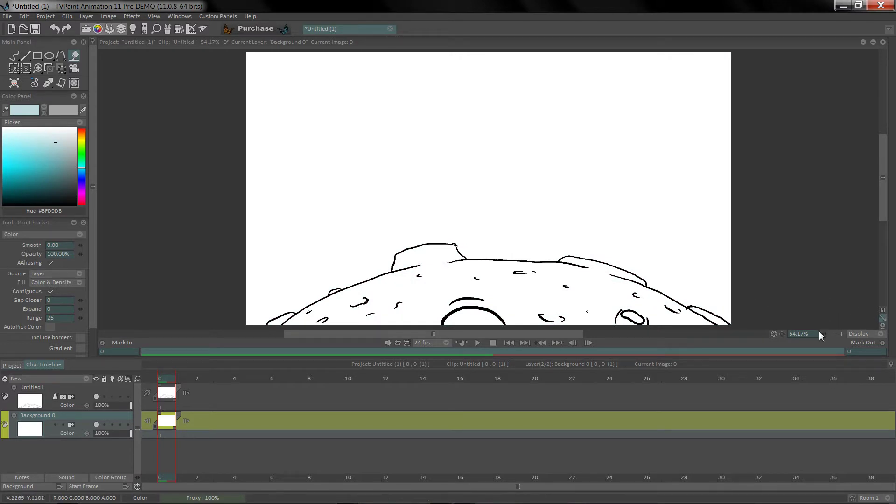
Step: Make black the pen colour again and redraw the right side of the raised block to close its outline
{"action": "left_click", "coordinate": [841, 333]}
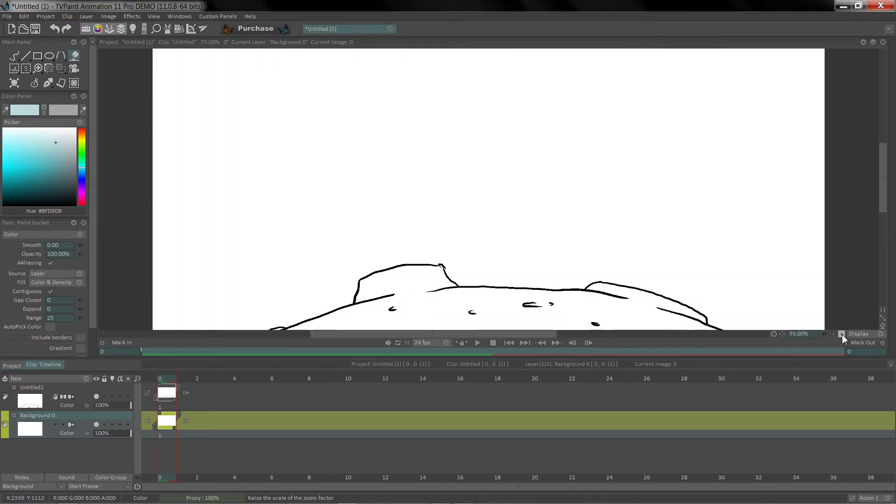
{"action": "left_click", "coordinate": [841, 333]}
{"action": "left_click", "coordinate": [842, 334]}
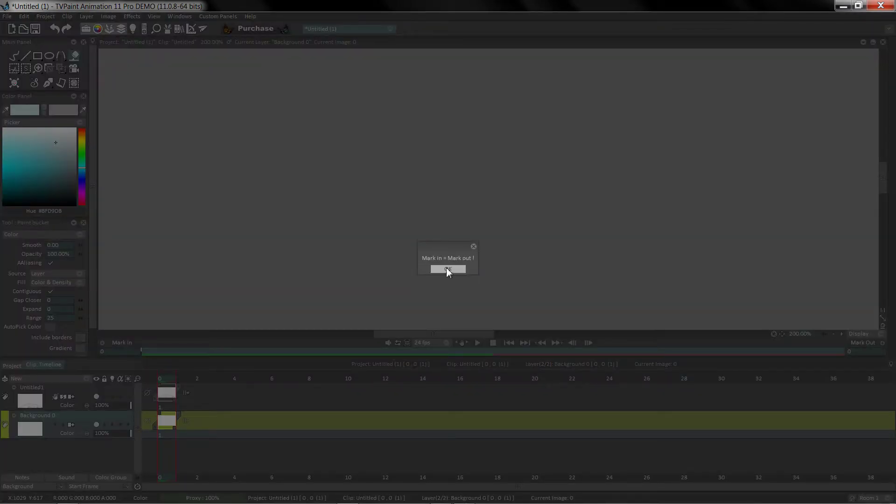
{"action": "left_click", "coordinate": [447, 269]}
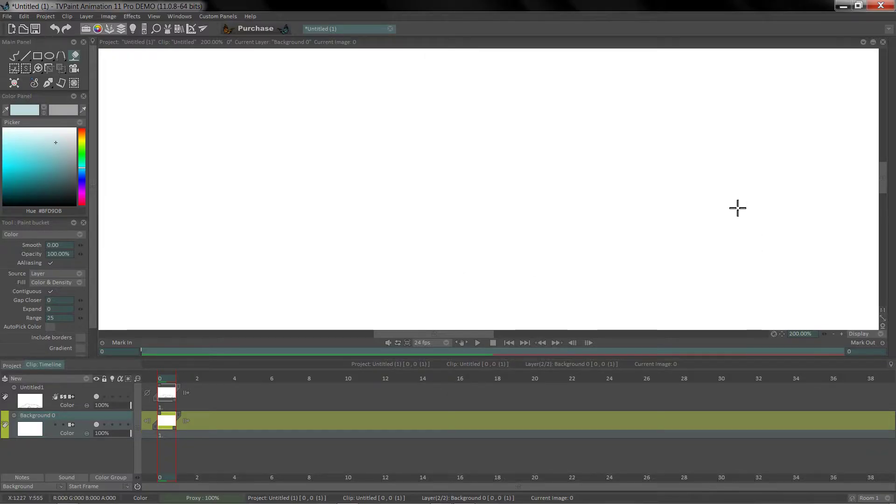
{"action": "left_click_drag", "start_coordinate": [886, 172], "coordinate": [884, 202]}
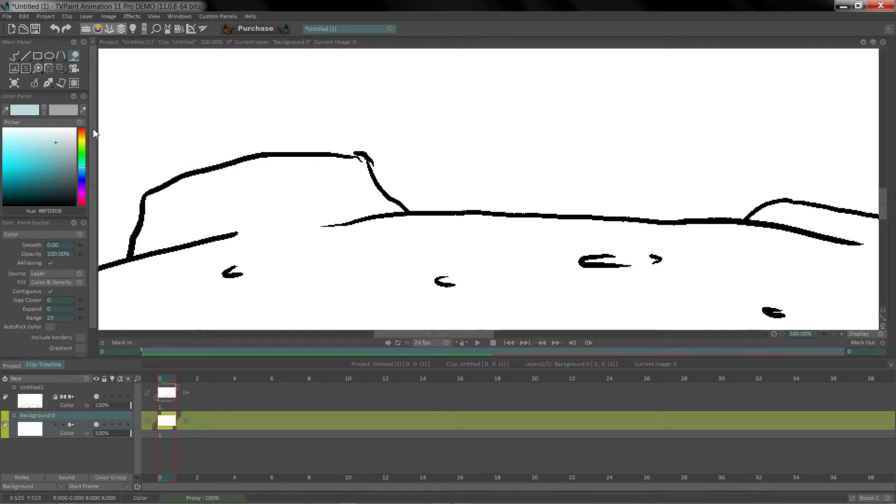
{"action": "left_click", "coordinate": [14, 56]}
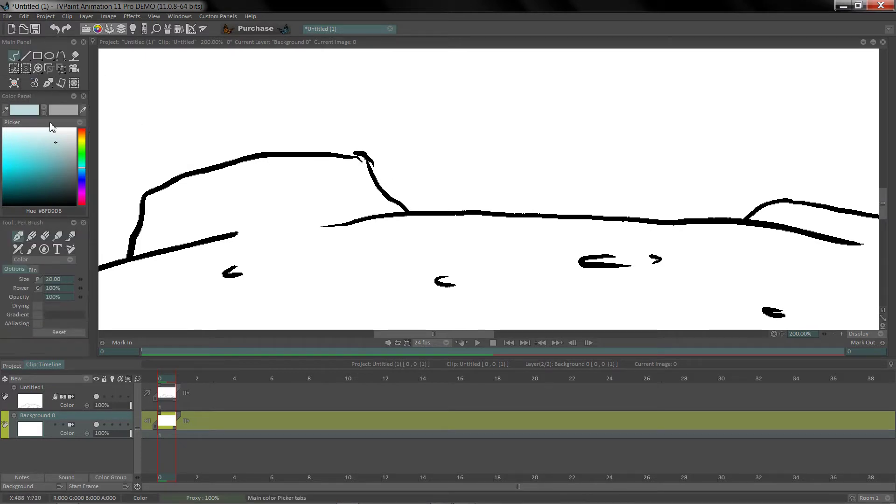
{"action": "left_click", "coordinate": [62, 112]}
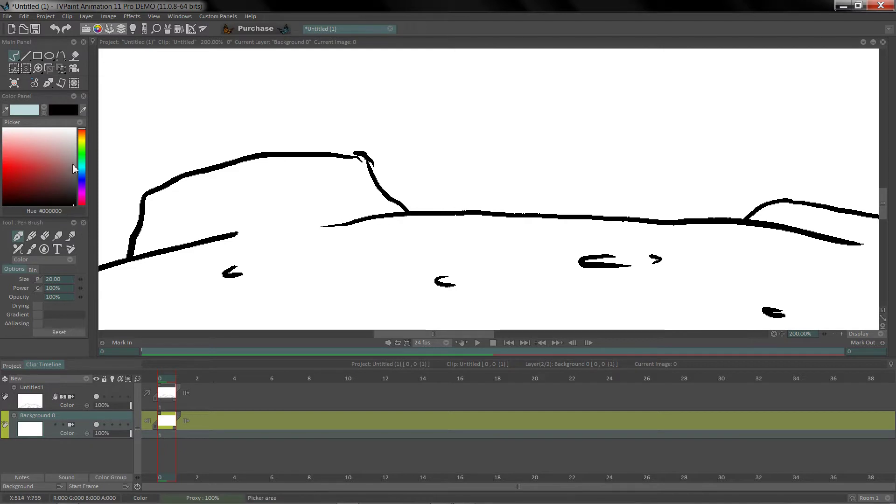
{"action": "left_click", "coordinate": [44, 109]}
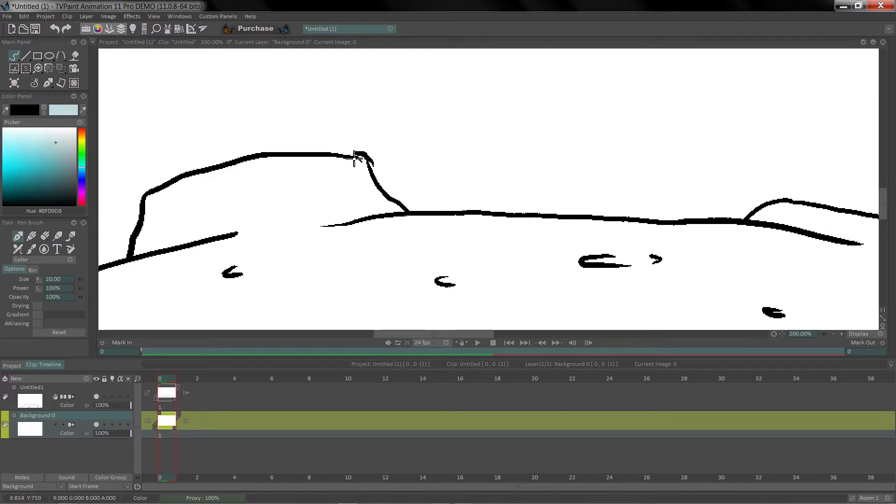
{"action": "left_click_drag", "start_coordinate": [365, 156], "coordinate": [404, 211]}
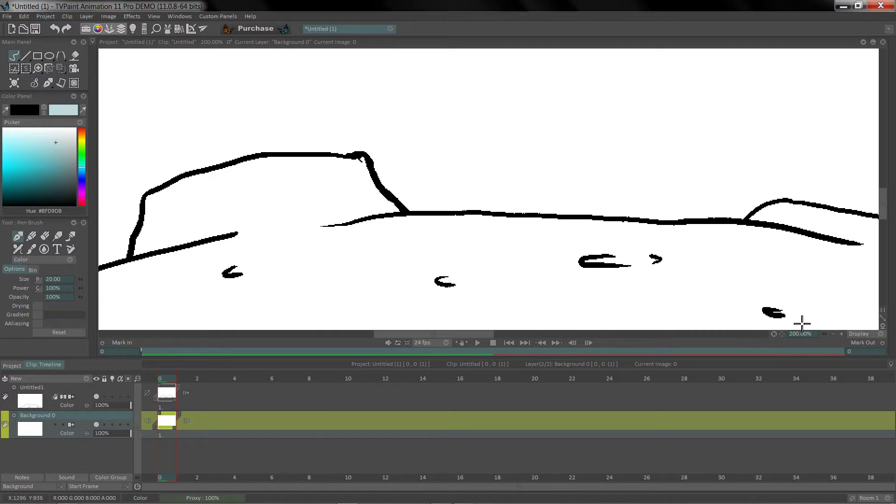
Step: On the line art layer, erase the stray overlap where the far-right bump meets the planet's edge and redraw the joint in black
{"action": "mouse_move", "coordinate": [782, 333]}
{"action": "left_mouse_down"}
{"action": "mouse_move", "coordinate": [752, 336]}
{"action": "mouse_move", "coordinate": [694, 300]}
{"action": "mouse_move", "coordinate": [603, 288]}
{"action": "mouse_move", "coordinate": [639, 303]}
{"action": "mouse_move", "coordinate": [630, 299]}
{"action": "left_mouse_up"}
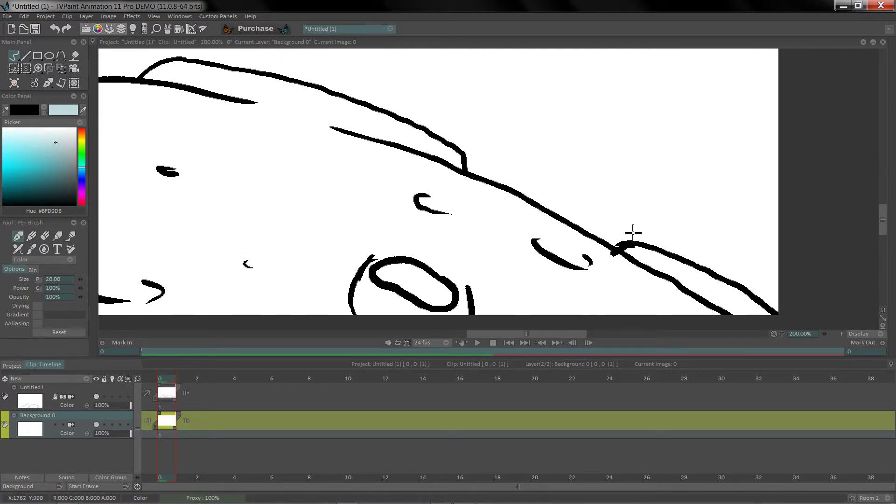
{"action": "key", "text": "e"}
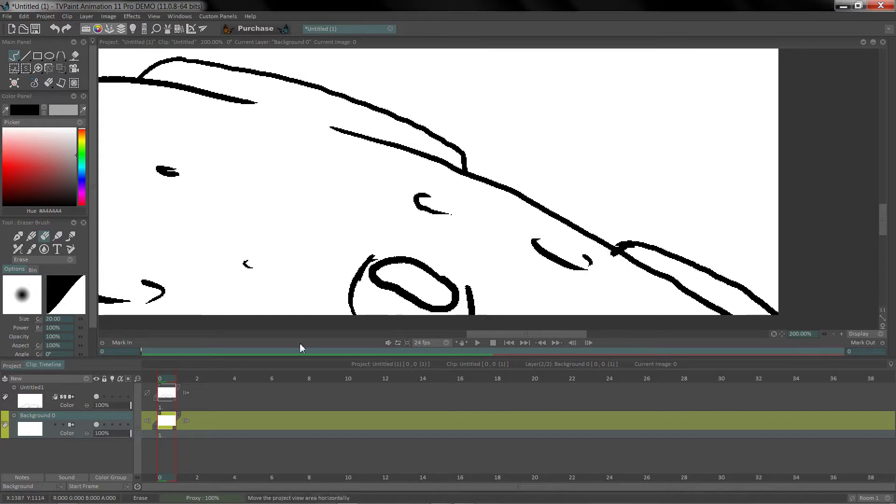
{"action": "key", "text": "Up"}
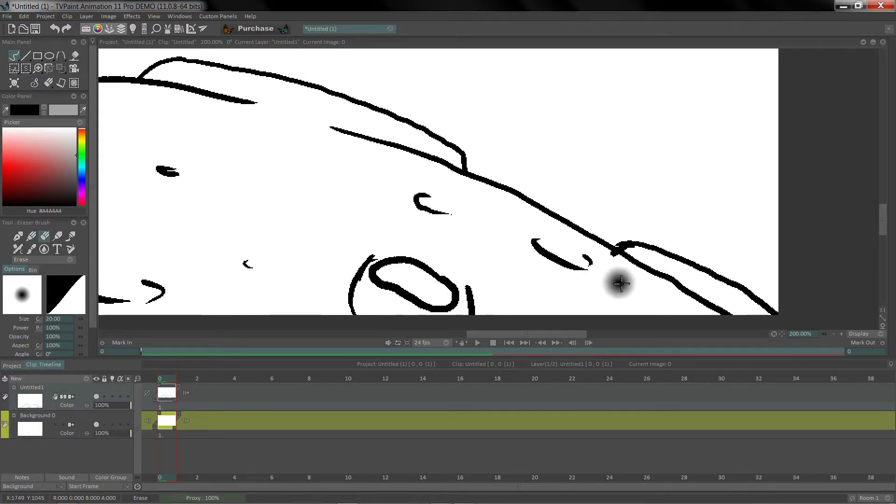
{"action": "left_click_drag", "start_coordinate": [614, 270], "coordinate": [603, 249]}
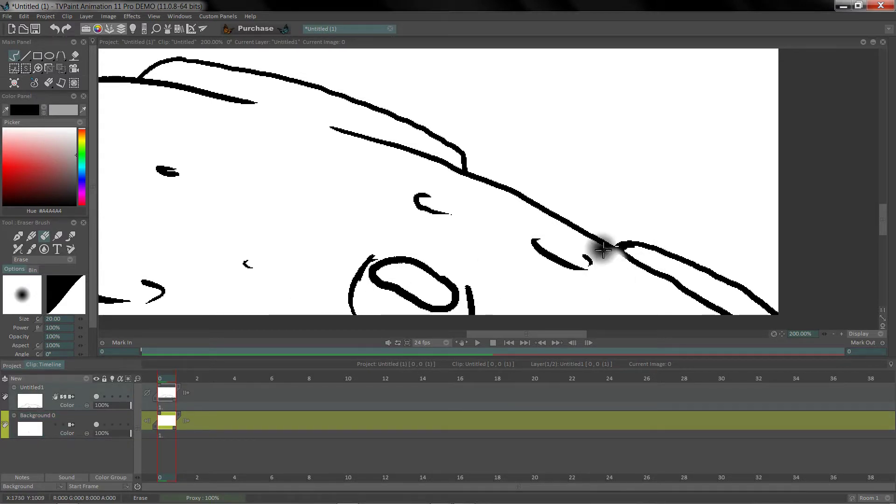
{"action": "key", "text": "e"}
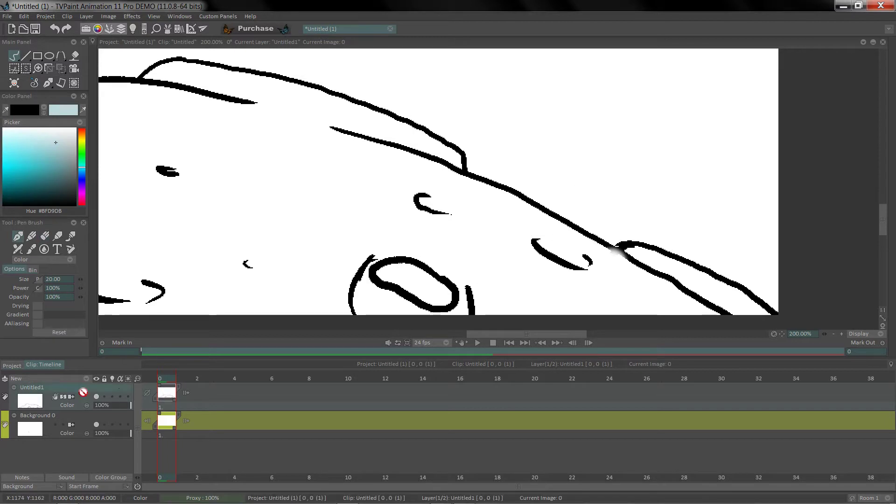
{"action": "left_click_drag", "start_coordinate": [612, 247], "coordinate": [621, 252]}
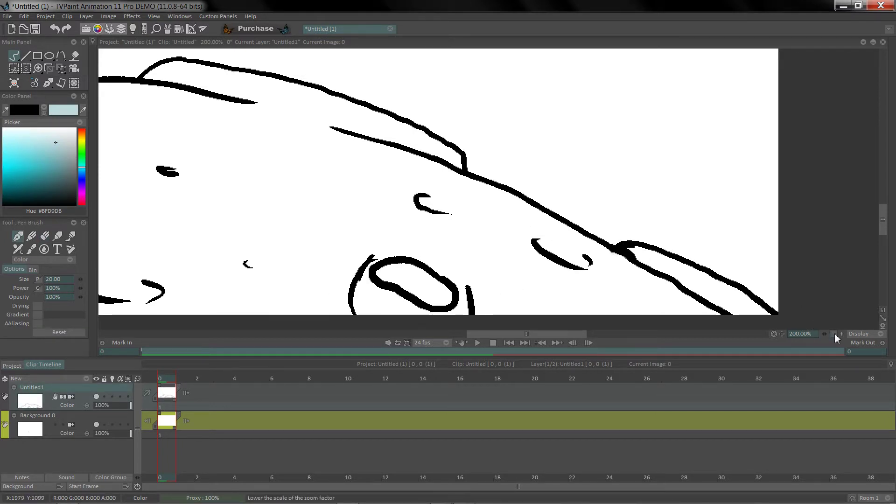
Step: Make the background layer active and set the paint bucket's source to Above so fills follow the line art
{"action": "mouse_move", "coordinate": [781, 334]}
{"action": "left_mouse_down"}
{"action": "mouse_move", "coordinate": [828, 350]}
{"action": "mouse_move", "coordinate": [844, 338]}
{"action": "mouse_move", "coordinate": [820, 326]}
{"action": "mouse_move", "coordinate": [821, 337]}
{"action": "mouse_move", "coordinate": [858, 343]}
{"action": "mouse_move", "coordinate": [805, 344]}
{"action": "mouse_move", "coordinate": [800, 329]}
{"action": "mouse_move", "coordinate": [850, 320]}
{"action": "left_mouse_up"}
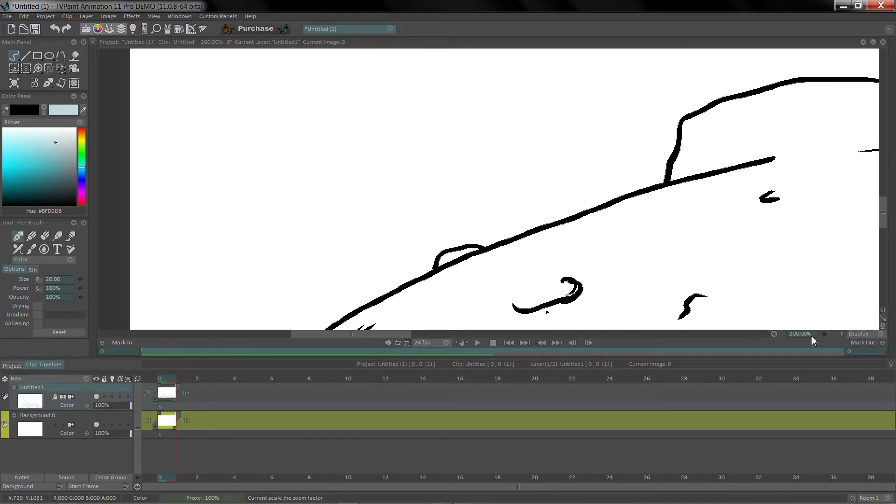
{"action": "left_click_drag", "start_coordinate": [783, 334], "coordinate": [816, 306]}
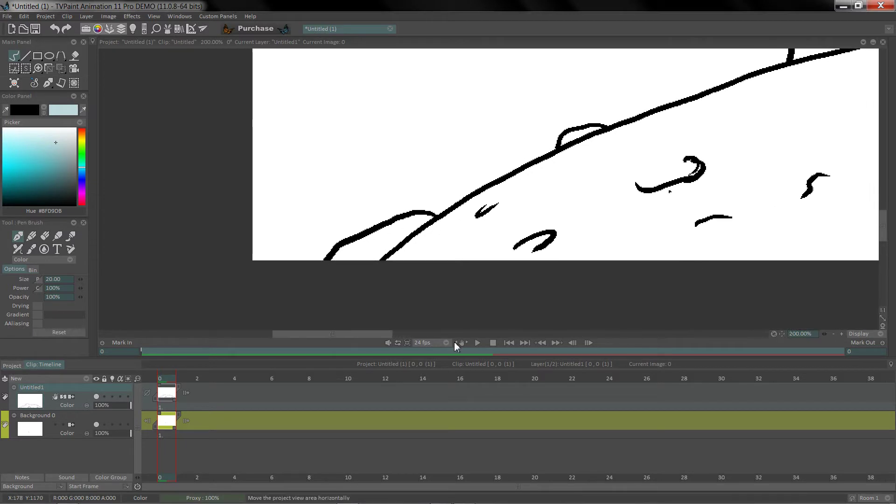
{"action": "left_click", "coordinate": [52, 424]}
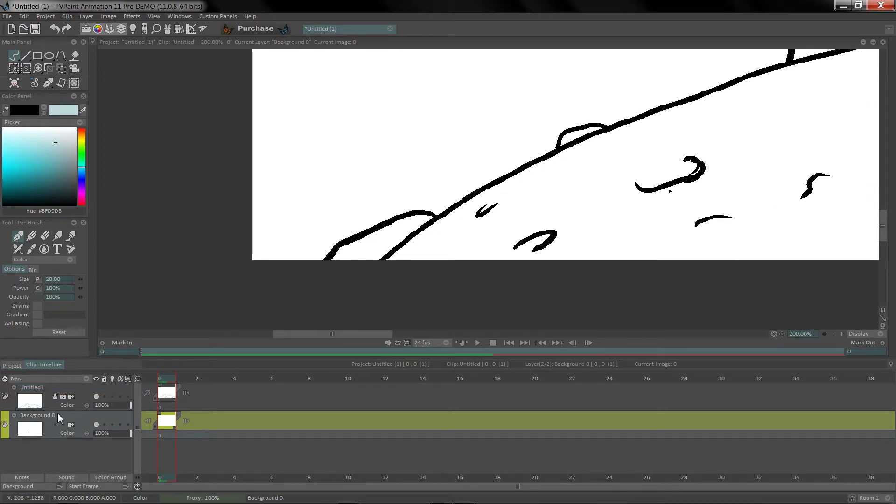
{"action": "left_click", "coordinate": [73, 56]}
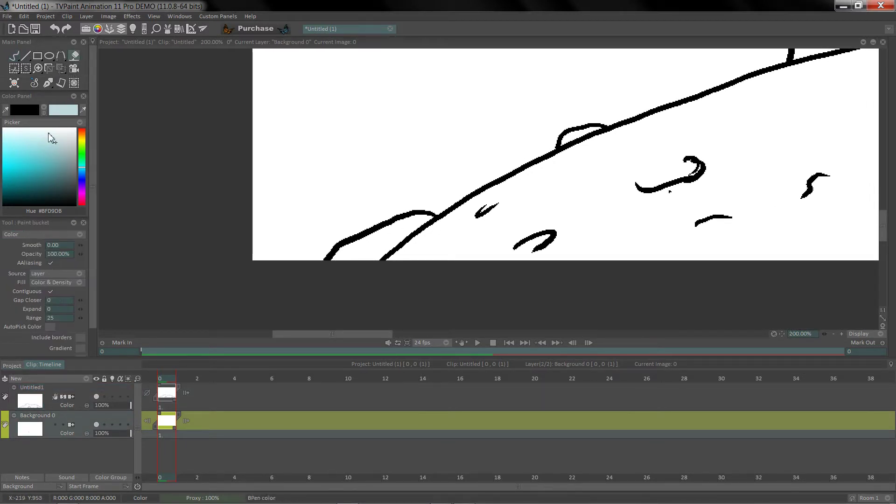
{"action": "left_click", "coordinate": [77, 273]}
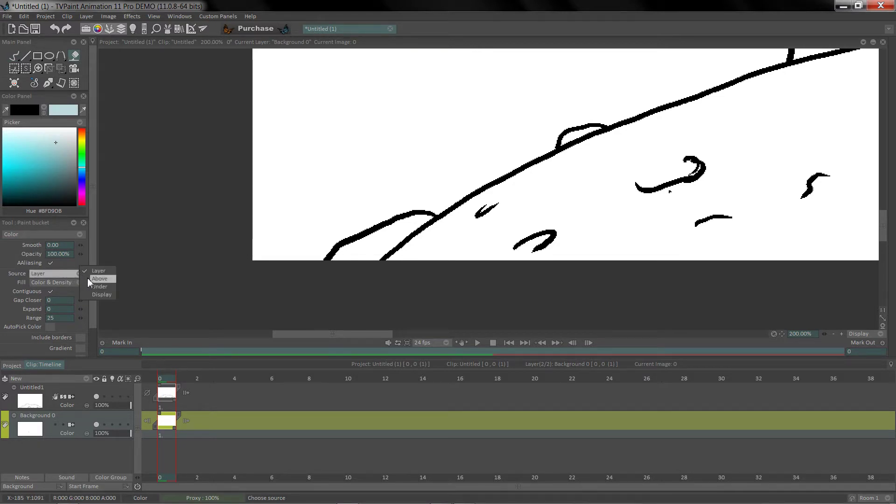
{"action": "left_click", "coordinate": [87, 278]}
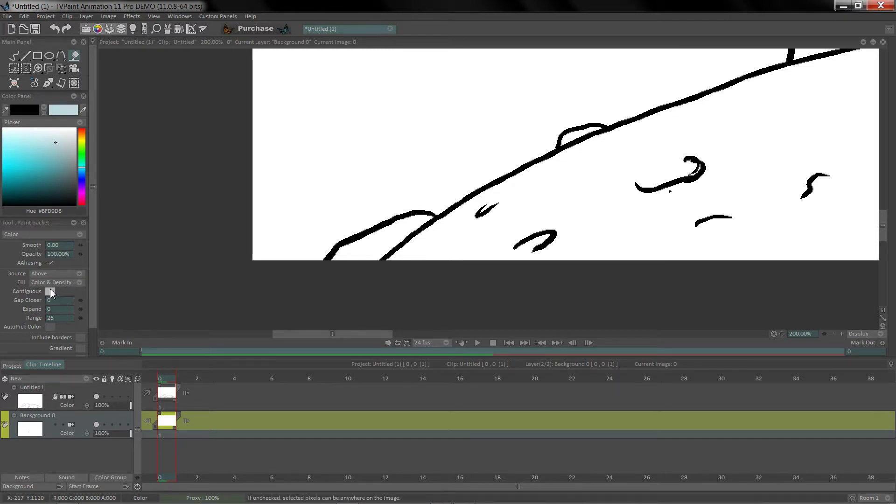
{"action": "scroll", "coordinate": [93, 282], "scroll_direction": "down", "scroll_amount": 2}
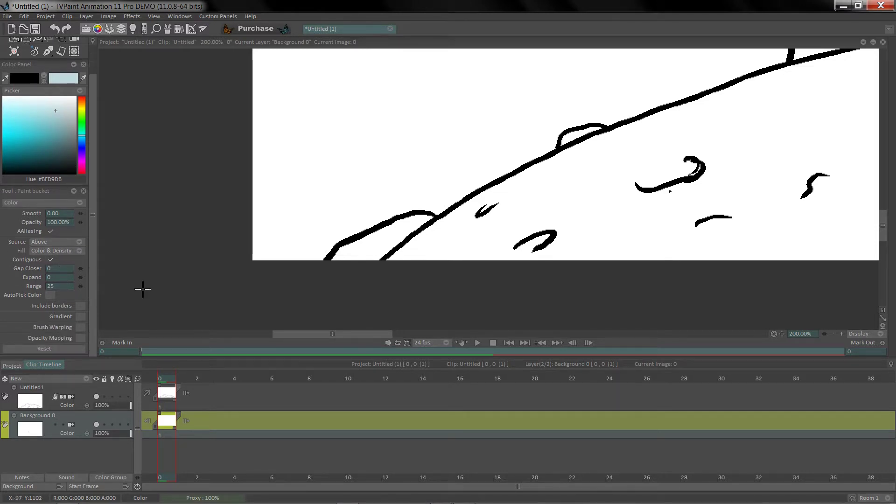
Step: Fill the main planet body on the background layer with pale blue #BFD9DB
{"action": "left_click", "coordinate": [560, 209]}
{"action": "key", "text": "ctrl+z"}
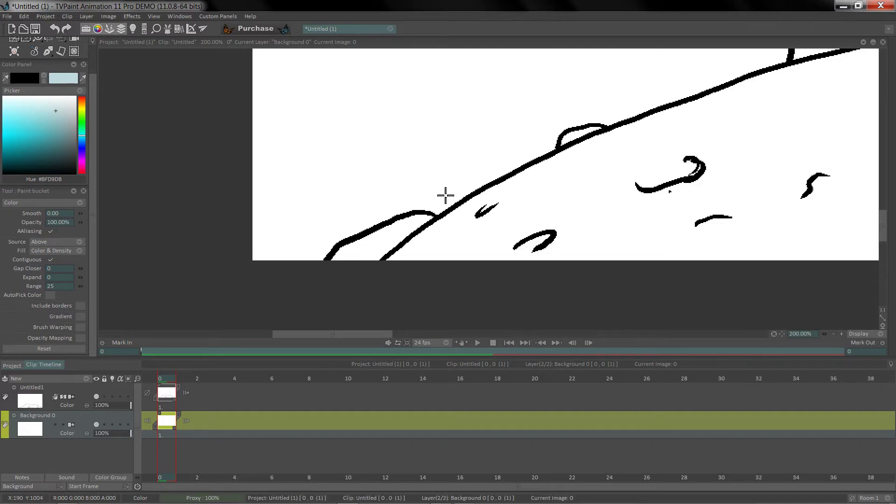
{"action": "left_click", "coordinate": [530, 202]}
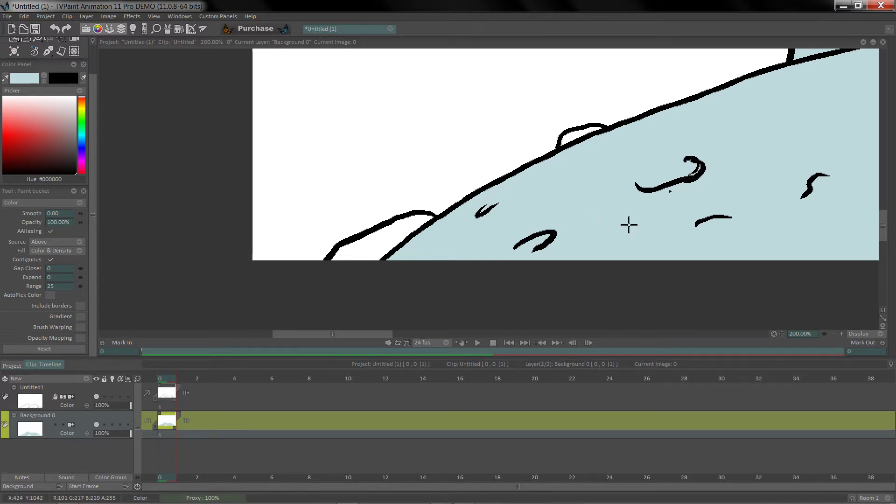
Step: Choose dark teal #334B4D and fill the large central crater and the small oval crater opening with it
{"action": "left_click", "coordinate": [833, 333]}
{"action": "left_click", "coordinate": [833, 334]}
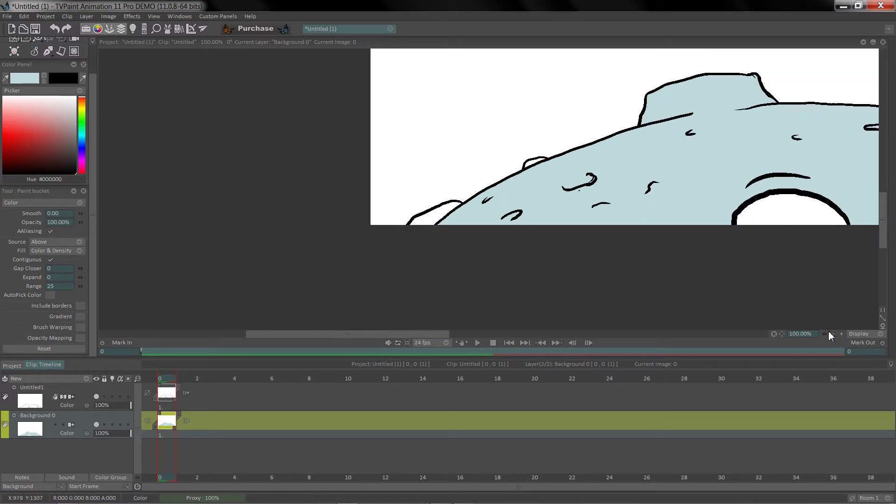
{"action": "left_click", "coordinate": [833, 333]}
{"action": "left_click", "coordinate": [833, 334]}
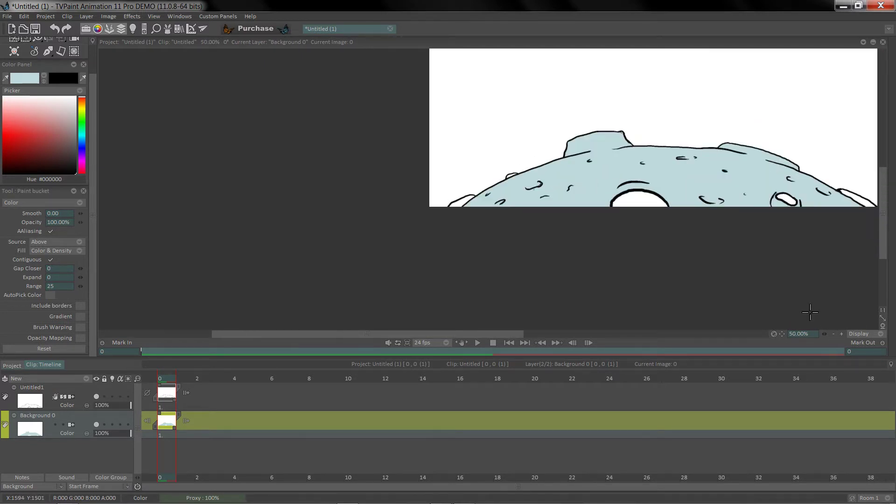
{"action": "left_click", "coordinate": [455, 269]}
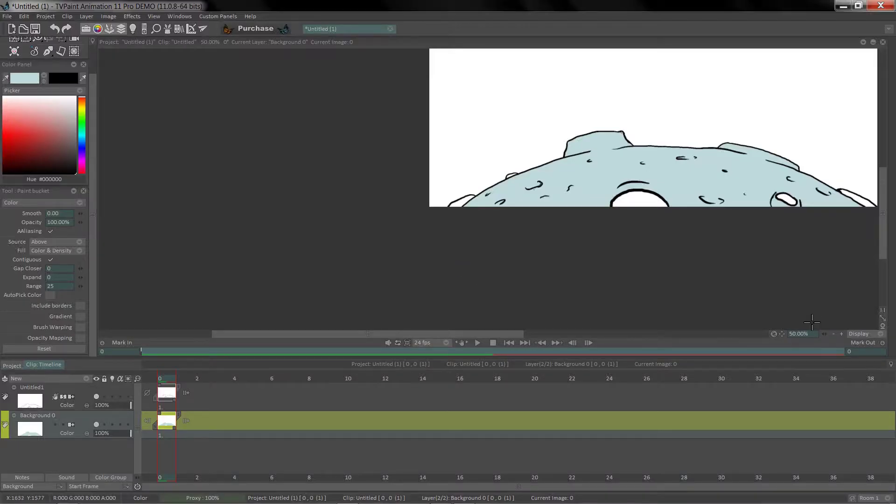
{"action": "left_click", "coordinate": [782, 333]}
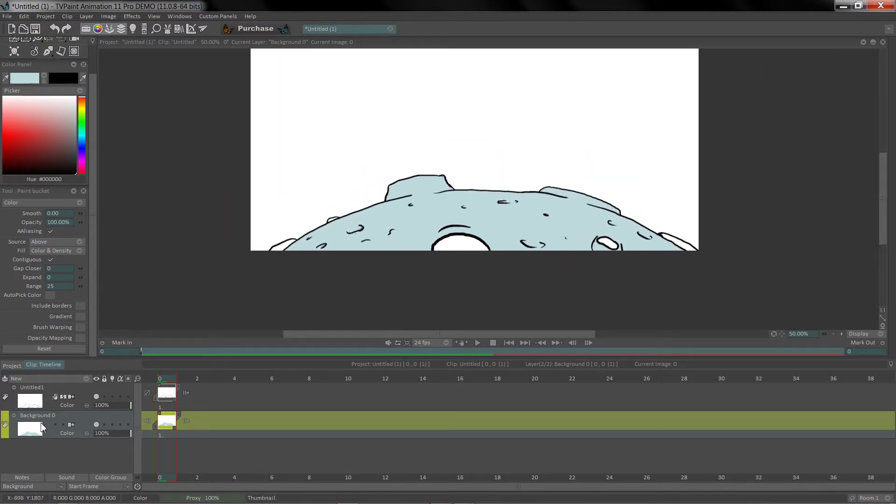
{"action": "left_click", "coordinate": [31, 77]}
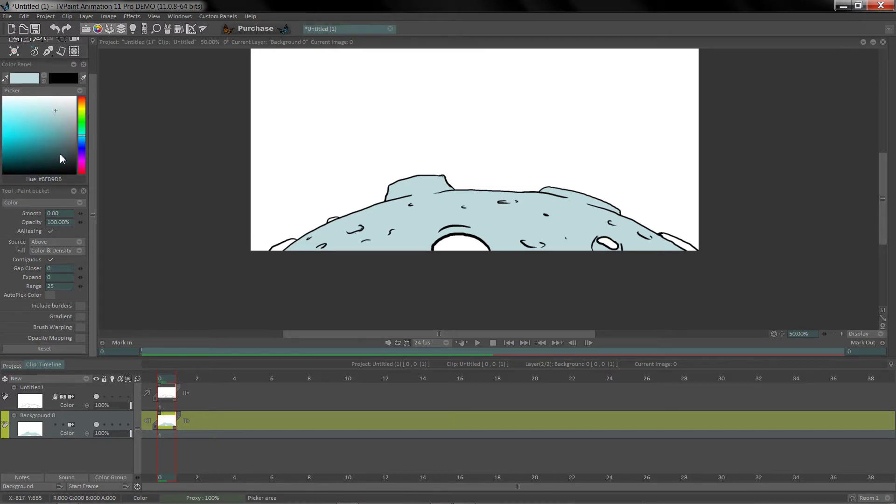
{"action": "left_click", "coordinate": [60, 155]}
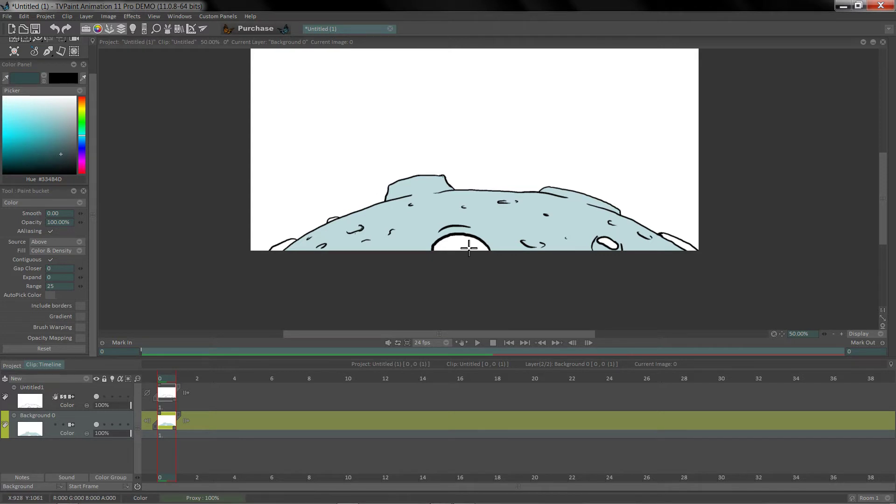
{"action": "left_click", "coordinate": [469, 247]}
{"action": "left_click", "coordinate": [606, 243]}
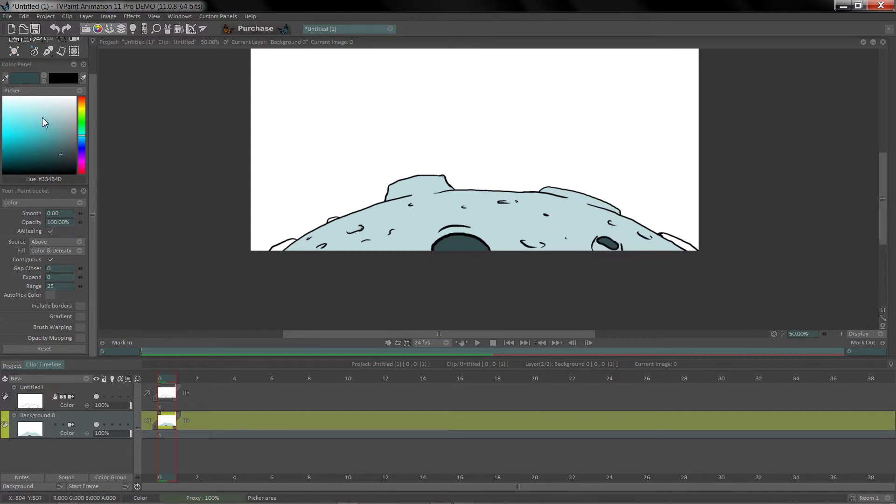
Step: Mix mid teal #8ABEC2 from the planet's colour and fill the three bumps at the planet's outer edges
{"action": "left_click_drag", "start_coordinate": [42, 122], "coordinate": [36, 111]}
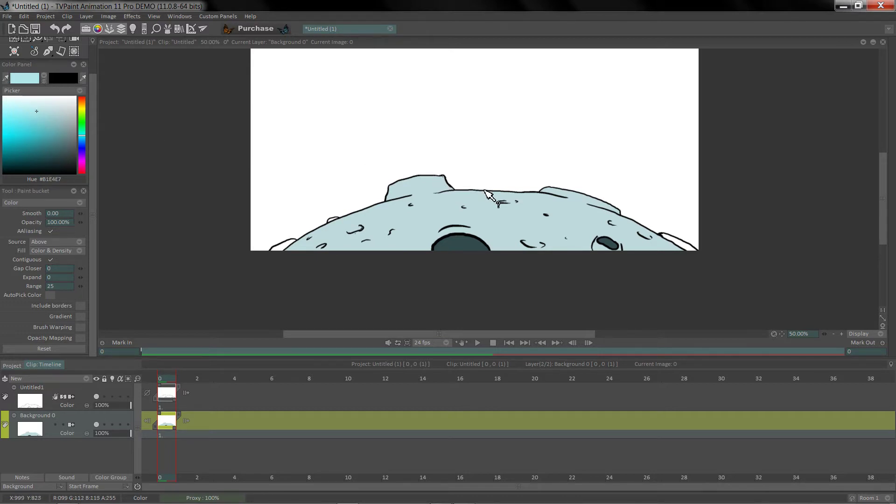
{"action": "left_click", "coordinate": [486, 204]}
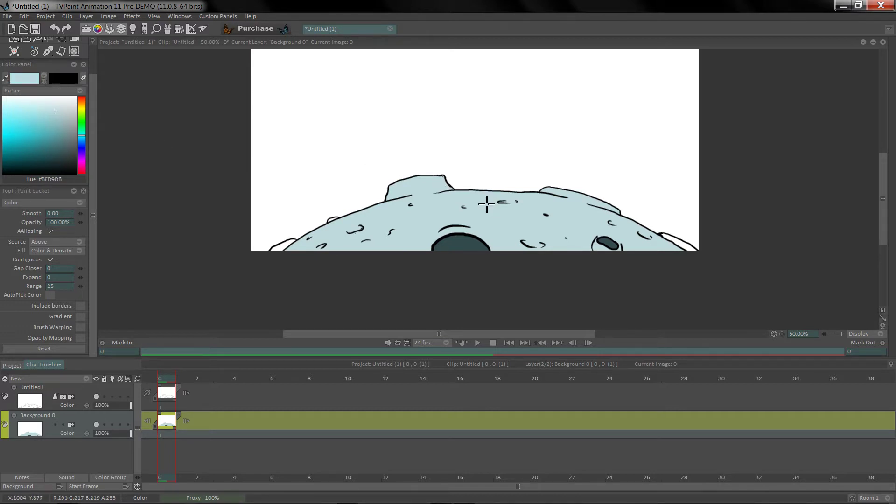
{"action": "left_click", "coordinate": [54, 117]}
{"action": "left_click_drag", "start_coordinate": [54, 118], "coordinate": [53, 123]}
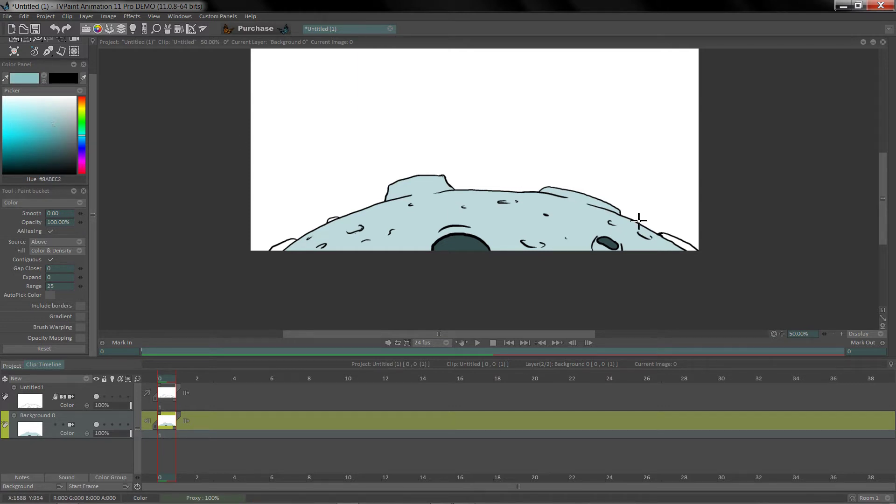
{"action": "left_click", "coordinate": [686, 245]}
{"action": "left_click", "coordinate": [284, 246]}
{"action": "left_click", "coordinate": [333, 219]}
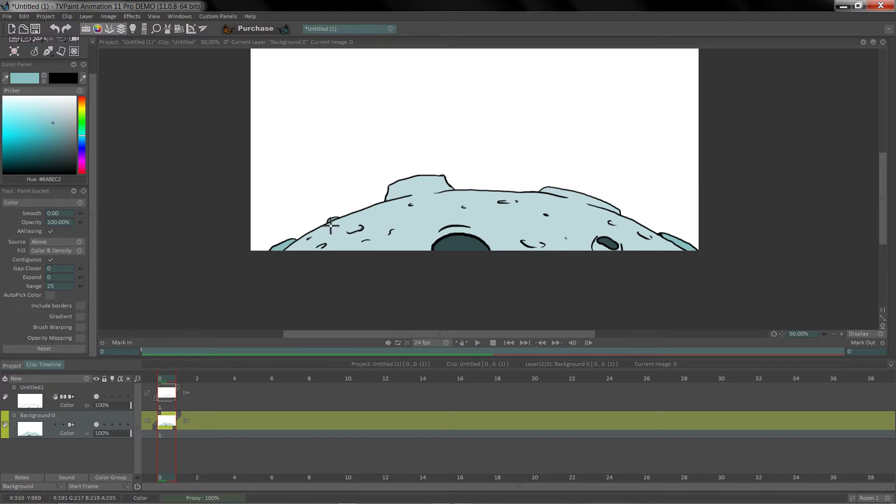
Step: Using the pen brush in #8ABEC2, paint a shadow at the right base of the raised block
{"action": "mouse_move", "coordinate": [882, 187]}
{"action": "left_mouse_down"}
{"action": "mouse_move", "coordinate": [879, 162]}
{"action": "mouse_move", "coordinate": [878, 170]}
{"action": "left_mouse_up"}
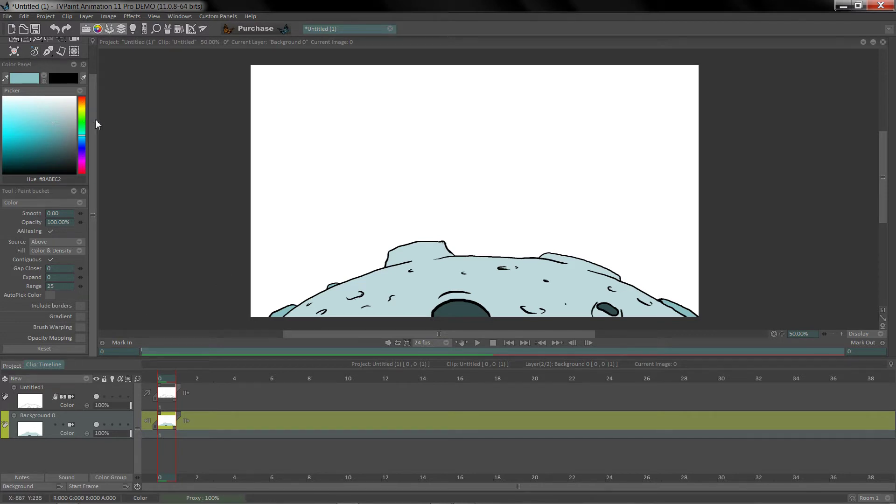
{"action": "left_click_drag", "start_coordinate": [95, 123], "coordinate": [94, 93]}
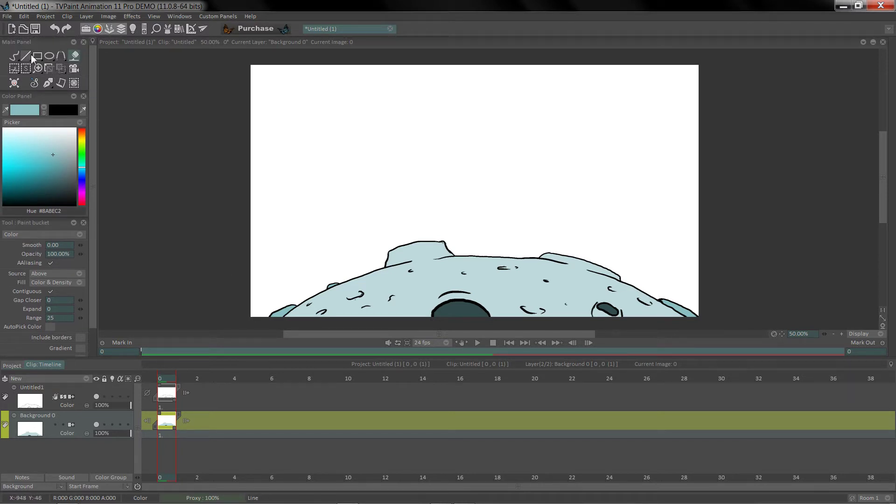
{"action": "left_click", "coordinate": [14, 56]}
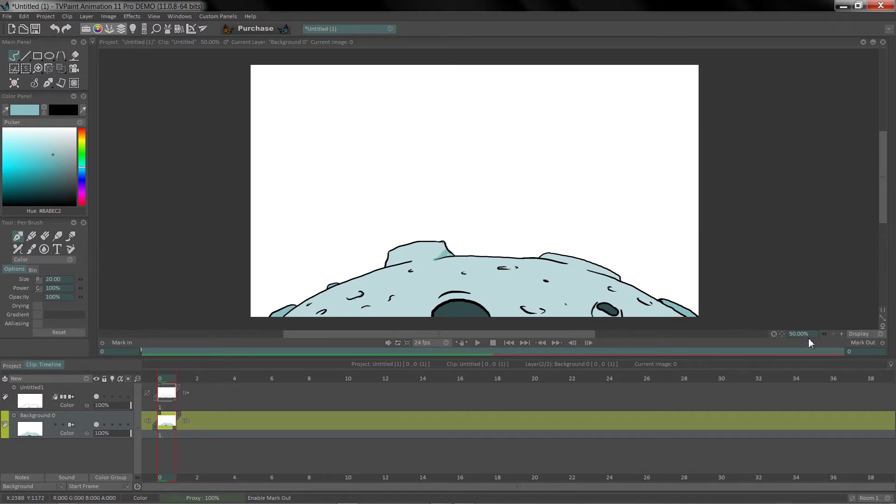
Step: Pick the planet's pale blue as the second colour and paint over the shadow spilling past the raised block's right base line
{"action": "left_click", "coordinate": [842, 334]}
{"action": "left_click", "coordinate": [842, 334]}
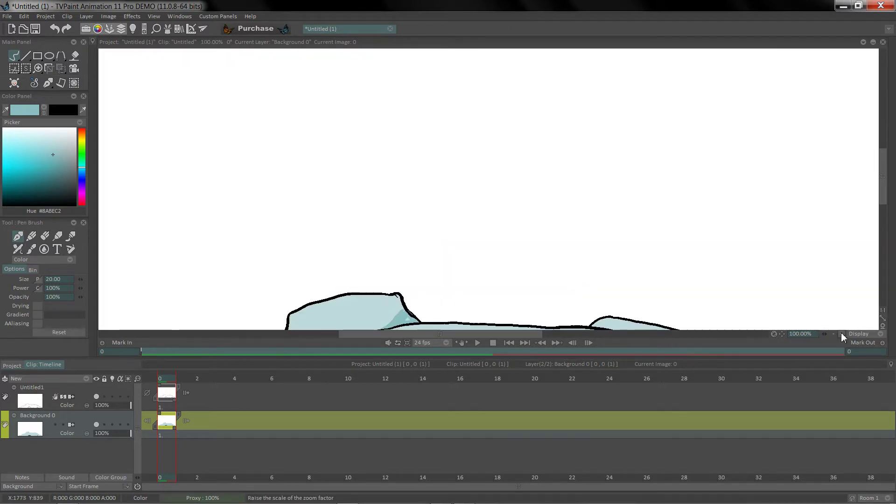
{"action": "left_click_drag", "start_coordinate": [882, 181], "coordinate": [881, 202]}
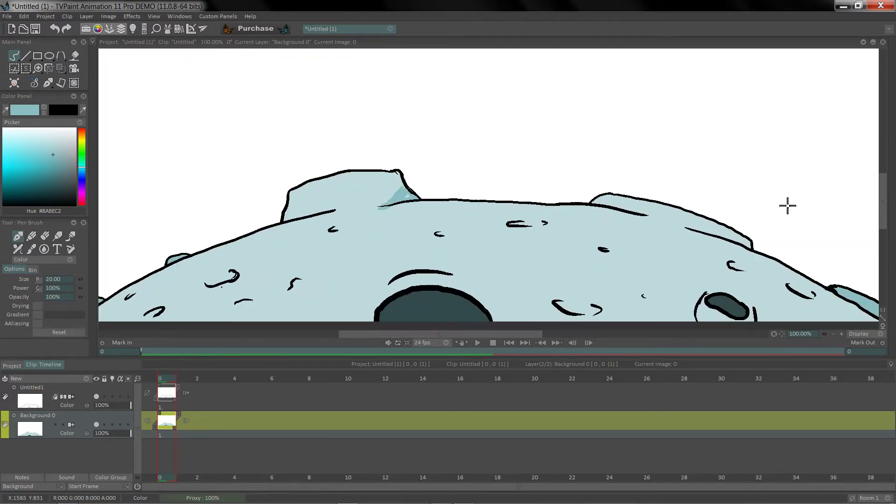
{"action": "left_click", "coordinate": [85, 111]}
{"action": "left_click", "coordinate": [284, 256]}
{"action": "mouse_move", "coordinate": [418, 200]}
{"action": "left_mouse_down"}
{"action": "mouse_move", "coordinate": [385, 214]}
{"action": "mouse_move", "coordinate": [395, 217]}
{"action": "mouse_move", "coordinate": [411, 211]}
{"action": "mouse_move", "coordinate": [373, 211]}
{"action": "mouse_move", "coordinate": [390, 207]}
{"action": "left_mouse_up"}
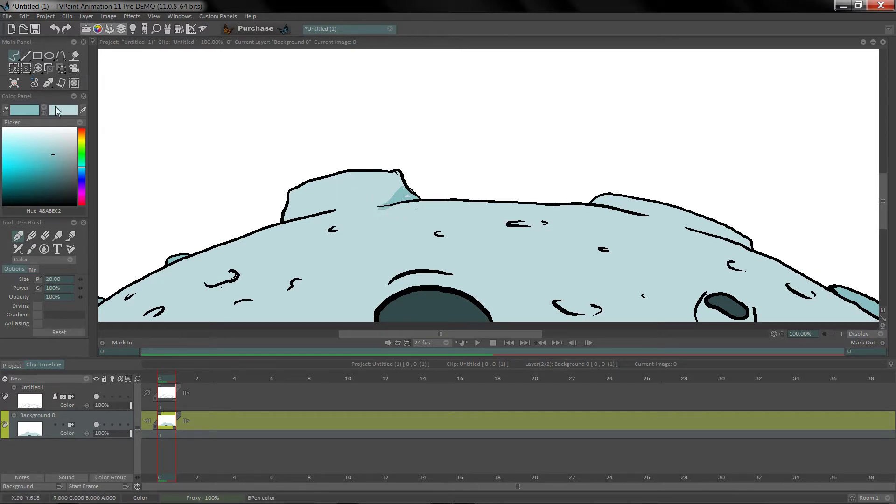
{"action": "left_click", "coordinate": [45, 110]}
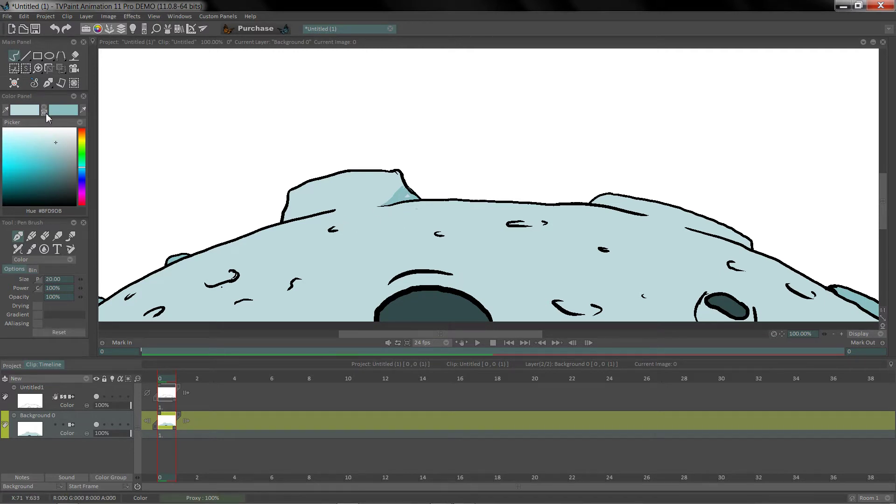
Step: Return to #8ABEC2 and extend the raised block's shading up its right side and along its lower left side
{"action": "left_click", "coordinate": [44, 112]}
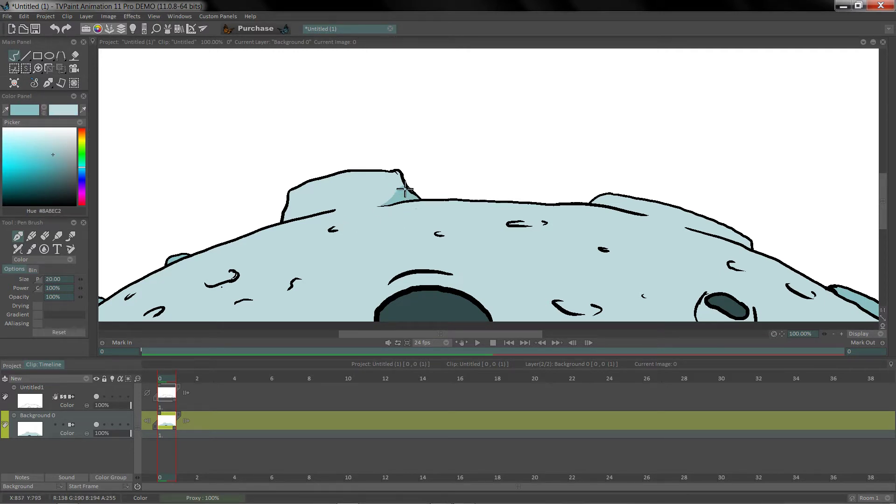
{"action": "left_click_drag", "start_coordinate": [403, 196], "coordinate": [372, 201]}
{"action": "mouse_move", "coordinate": [314, 211]}
{"action": "left_mouse_down"}
{"action": "mouse_move", "coordinate": [290, 208]}
{"action": "mouse_move", "coordinate": [334, 210]}
{"action": "left_mouse_up"}
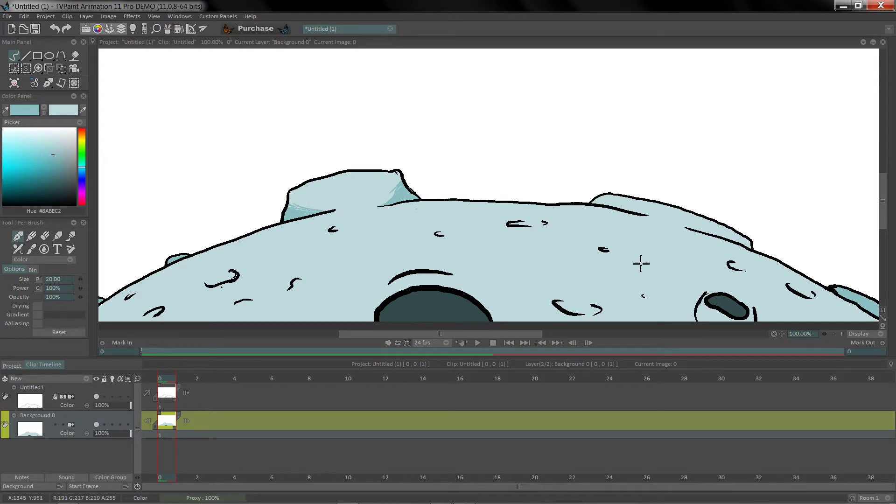
Step: Shade the rim of the small oval crater and the insides of the two elongated surface dimples with #8ABEC2
{"action": "left_click_drag", "start_coordinate": [884, 198], "coordinate": [883, 217]}
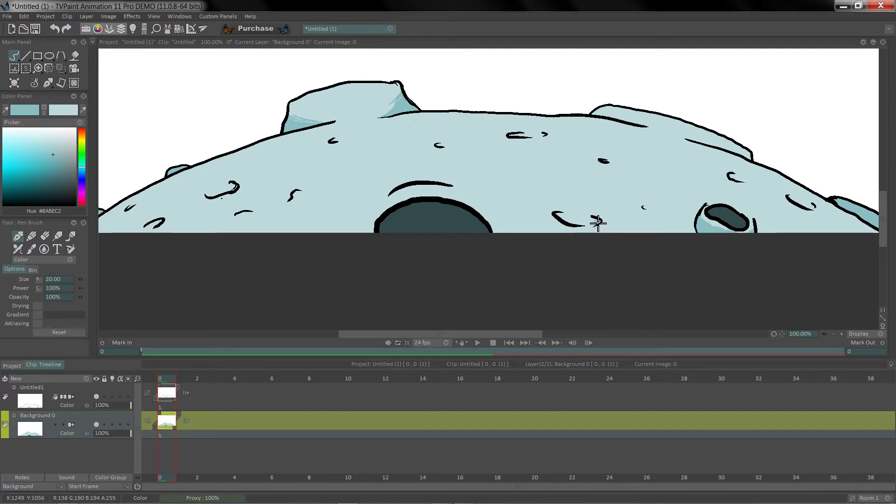
{"action": "mouse_move", "coordinate": [583, 219]}
{"action": "left_mouse_down"}
{"action": "mouse_move", "coordinate": [563, 217]}
{"action": "mouse_move", "coordinate": [596, 221]}
{"action": "mouse_move", "coordinate": [560, 216]}
{"action": "left_mouse_up"}
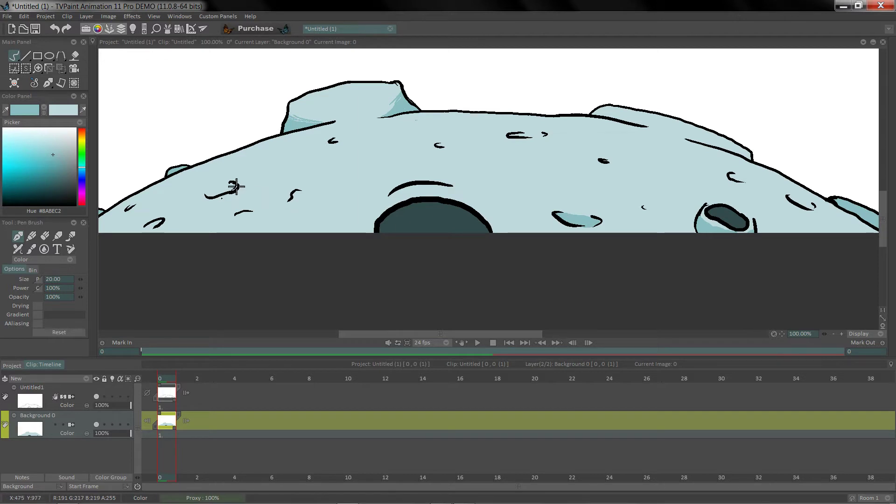
{"action": "left_click_drag", "start_coordinate": [235, 186], "coordinate": [211, 198]}
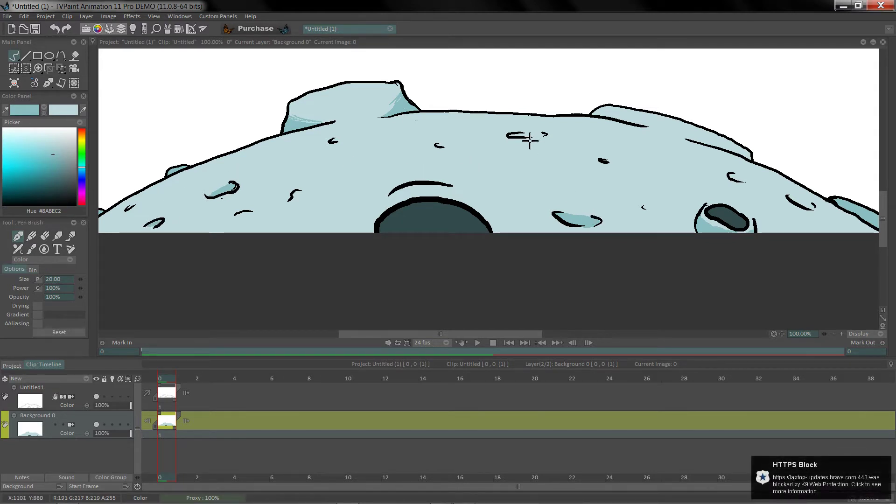
{"action": "mouse_move", "coordinate": [529, 138]}
{"action": "left_mouse_down"}
{"action": "mouse_move", "coordinate": [540, 135]}
{"action": "mouse_move", "coordinate": [532, 134]}
{"action": "left_mouse_up"}
{"action": "key", "text": "ctrl+z"}
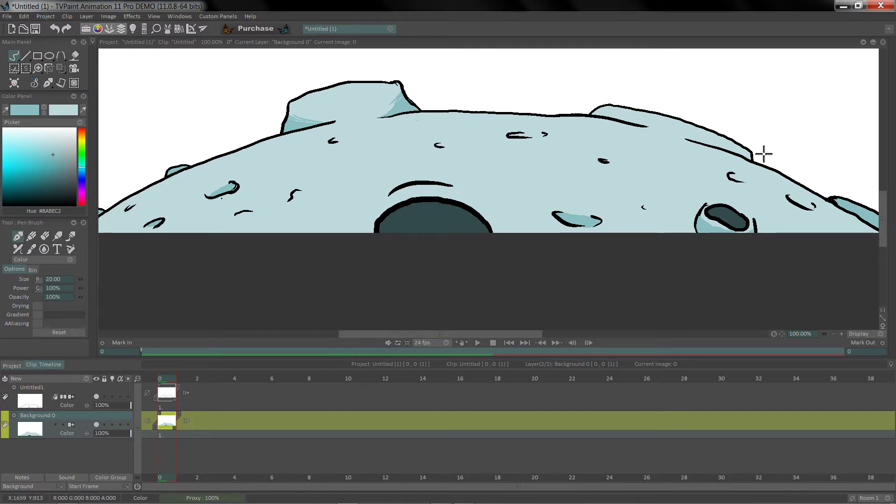
{"action": "scroll", "coordinate": [885, 206], "scroll_direction": "up", "scroll_amount": 1}
{"action": "scroll", "coordinate": [886, 205], "scroll_direction": "up", "scroll_amount": 2}
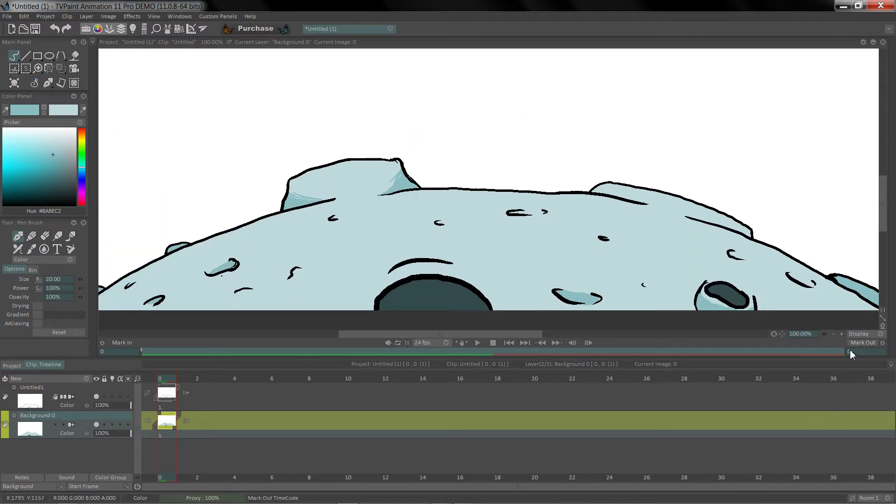
{"action": "left_click", "coordinate": [834, 335]}
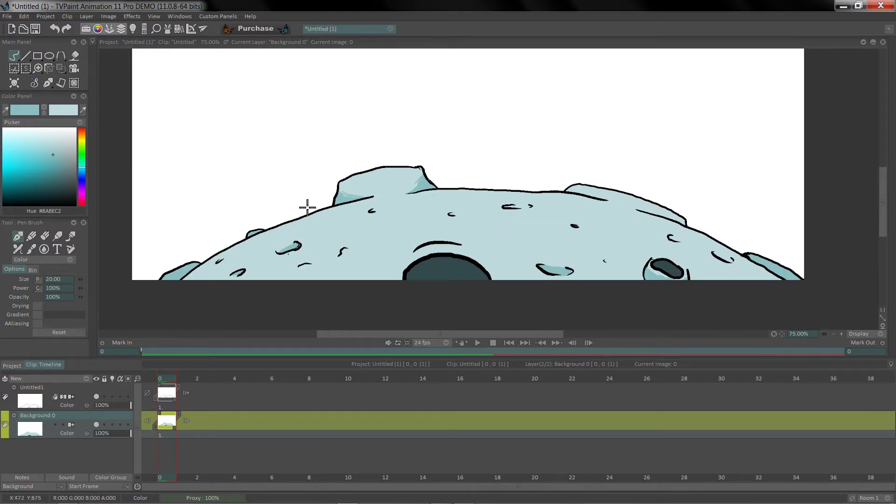
Step: Try a curved sky band line above the planet with the pen brush in dark teal #345558, and undo it
{"action": "left_click_drag", "start_coordinate": [65, 189], "coordinate": [57, 184]}
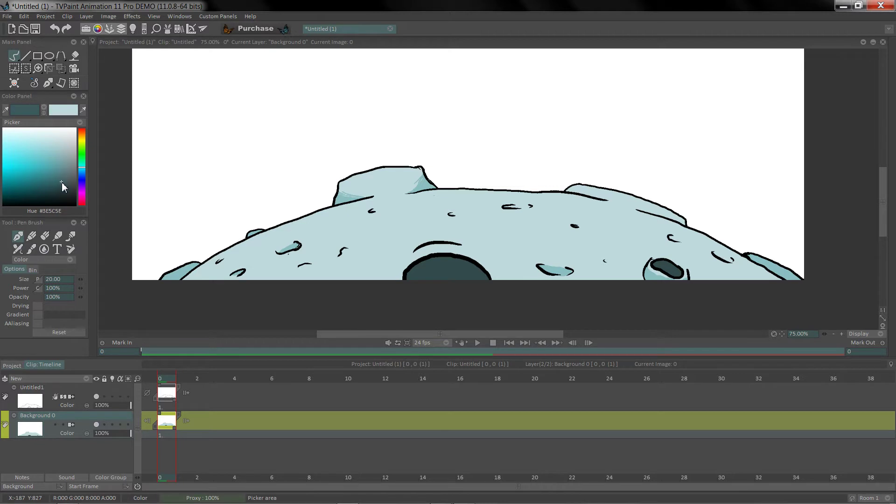
{"action": "left_click", "coordinate": [60, 175]}
{"action": "left_click_drag", "start_coordinate": [61, 175], "coordinate": [57, 184]}
{"action": "mouse_move", "coordinate": [121, 258]}
{"action": "left_mouse_down"}
{"action": "mouse_move", "coordinate": [231, 166]}
{"action": "mouse_move", "coordinate": [387, 119]}
{"action": "mouse_move", "coordinate": [462, 111]}
{"action": "mouse_move", "coordinate": [604, 120]}
{"action": "mouse_move", "coordinate": [721, 161]}
{"action": "mouse_move", "coordinate": [842, 223]}
{"action": "mouse_move", "coordinate": [882, 199]}
{"action": "left_mouse_up"}
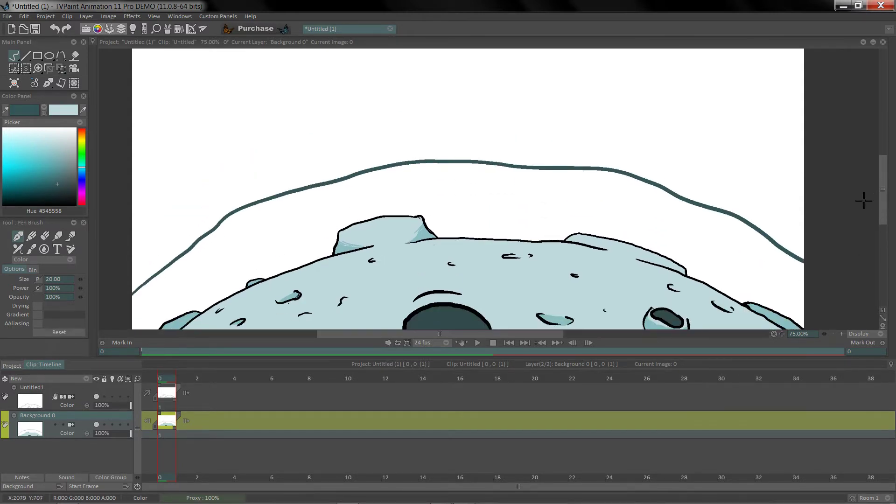
{"action": "key", "text": "ctrl+z"}
Step: Pick #6CBEC4, draw a curved line across the sky above the planet, and try to flood-fill the area beneath it
{"action": "left_click_drag", "start_coordinate": [55, 180], "coordinate": [44, 158]}
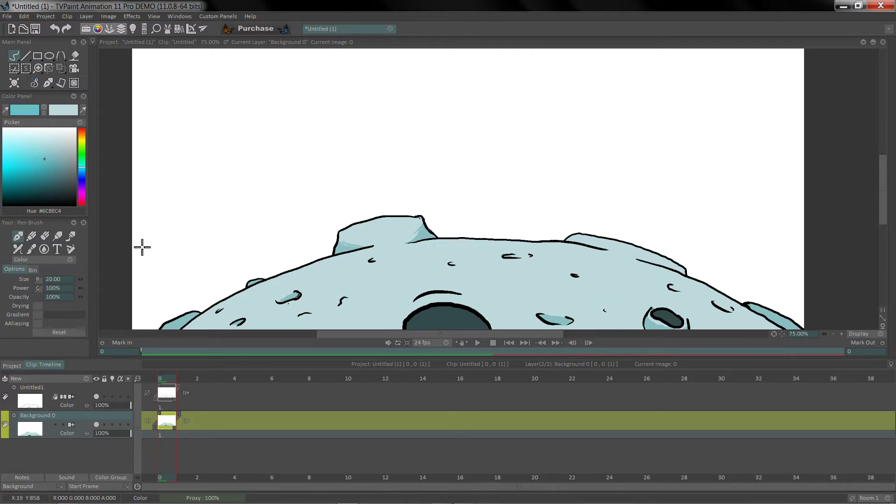
{"action": "mouse_move", "coordinate": [119, 310]}
{"action": "left_mouse_down"}
{"action": "mouse_move", "coordinate": [245, 226]}
{"action": "mouse_move", "coordinate": [375, 175]}
{"action": "mouse_move", "coordinate": [450, 165]}
{"action": "mouse_move", "coordinate": [510, 168]}
{"action": "mouse_move", "coordinate": [521, 173]}
{"action": "mouse_move", "coordinate": [501, 183]}
{"action": "mouse_move", "coordinate": [614, 200]}
{"action": "mouse_move", "coordinate": [757, 254]}
{"action": "mouse_move", "coordinate": [744, 238]}
{"action": "mouse_move", "coordinate": [811, 279]}
{"action": "left_mouse_up"}
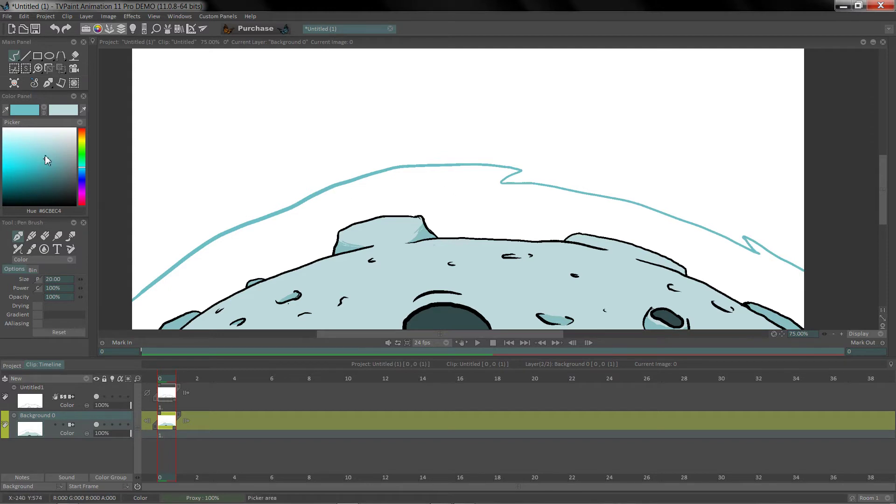
{"action": "left_click", "coordinate": [74, 55]}
{"action": "left_click", "coordinate": [319, 234]}
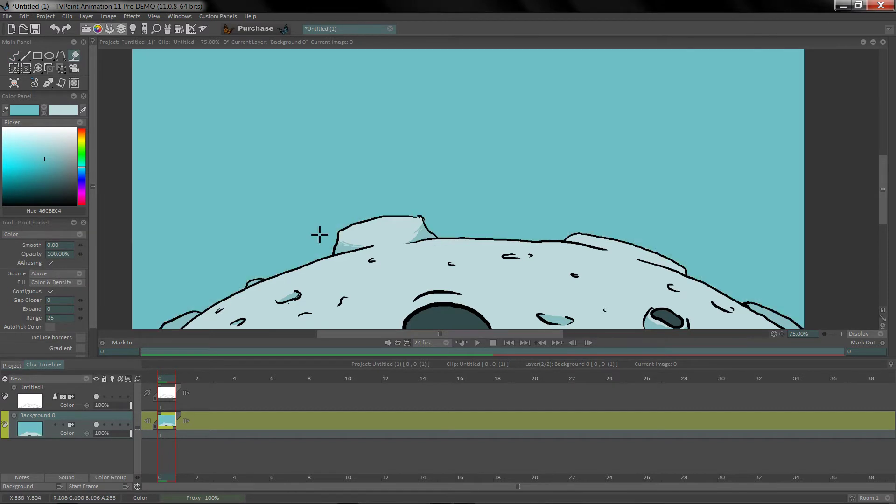
{"action": "key", "text": "ctrl+z"}
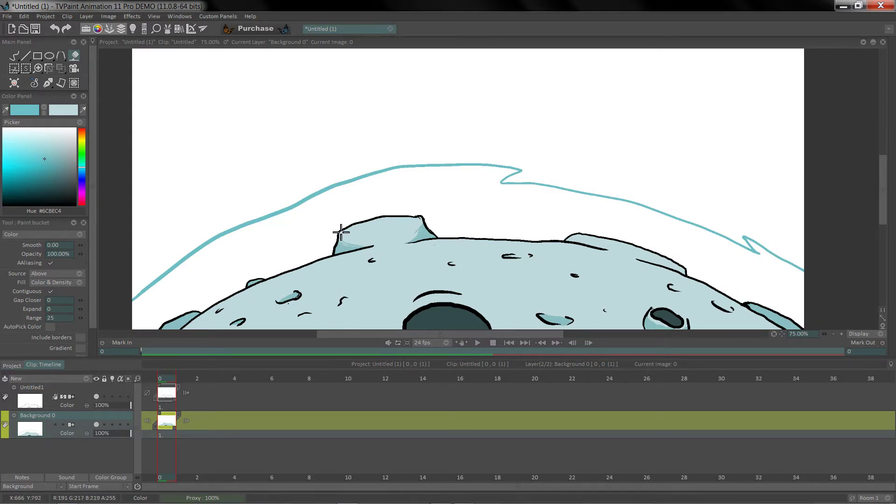
{"action": "left_click", "coordinate": [487, 206]}
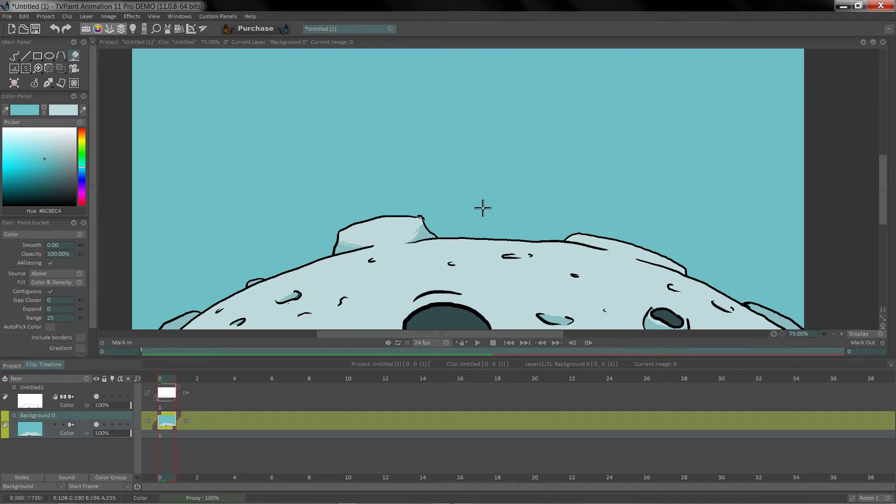
{"action": "key", "text": "ctrl+z"}
Step: Turn off contiguous filling and retry the fill beneath the sky line, first as is and again in Color only mode
{"action": "left_click", "coordinate": [50, 291]}
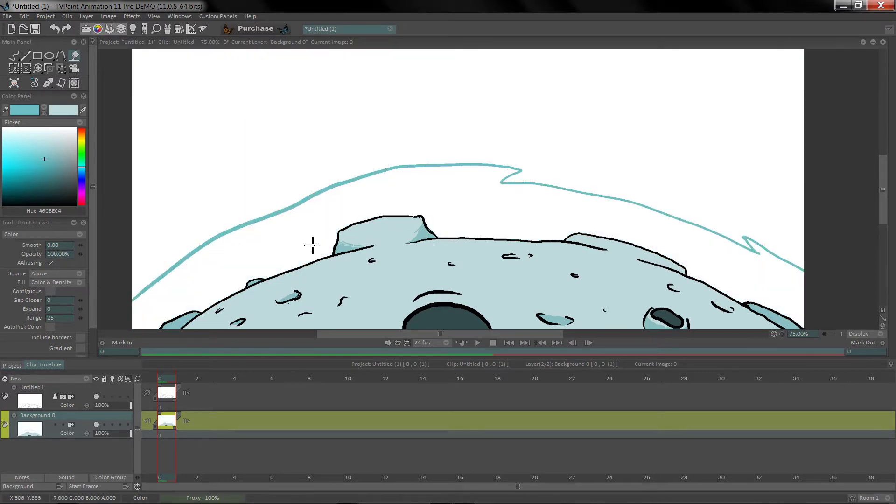
{"action": "left_click", "coordinate": [304, 244]}
{"action": "key", "text": "ctrl+z"}
{"action": "left_click", "coordinate": [74, 282]}
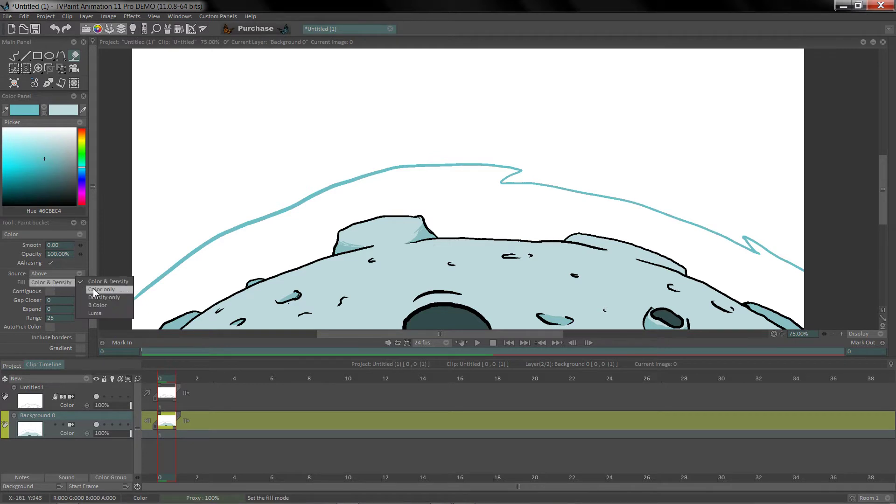
{"action": "left_click", "coordinate": [95, 289]}
{"action": "left_click", "coordinate": [207, 268]}
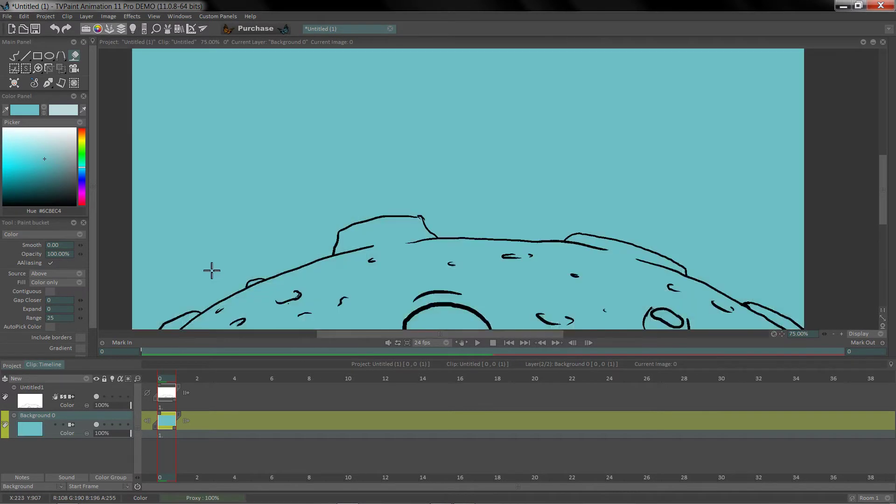
{"action": "key", "text": "ctrl+z"}
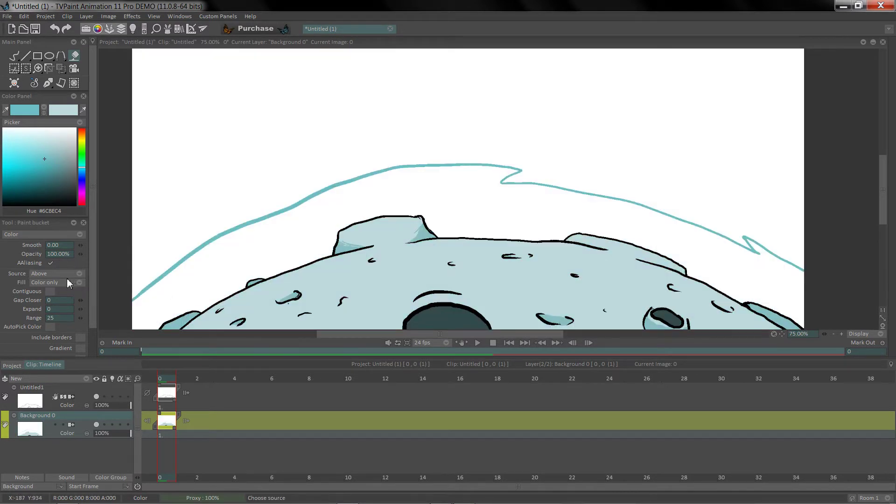
Step: Try the fill beneath the sky line with the paint bucket source set to Layer and again with Under
{"action": "left_click", "coordinate": [82, 274]}
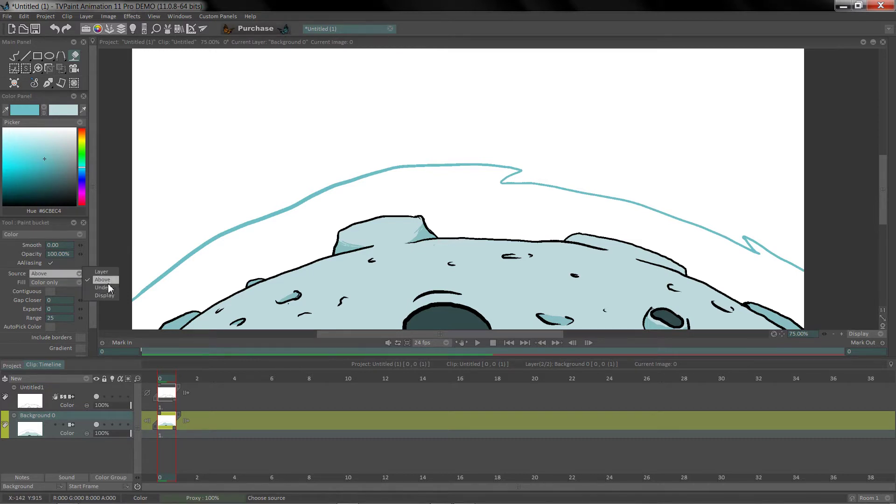
{"action": "left_click", "coordinate": [101, 271]}
{"action": "left_click", "coordinate": [225, 268]}
{"action": "key", "text": "ctrl+z"}
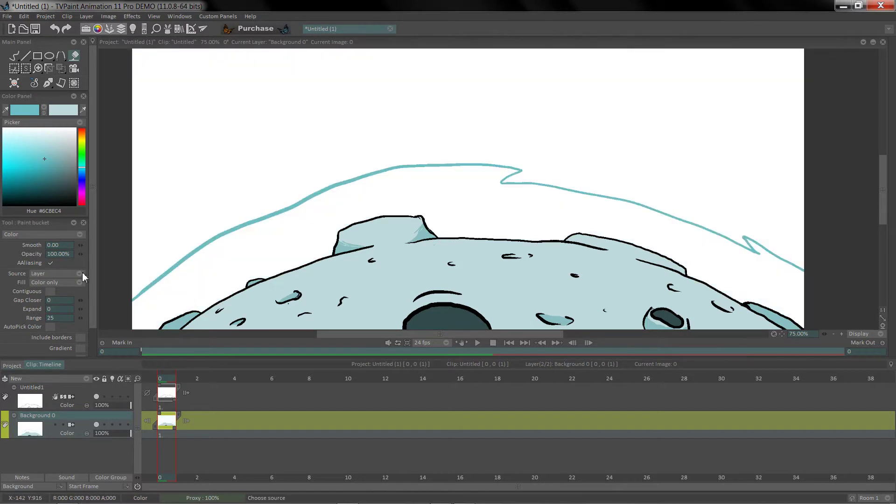
{"action": "left_click", "coordinate": [82, 272]}
{"action": "left_click", "coordinate": [104, 287]}
{"action": "left_click", "coordinate": [220, 265]}
{"action": "key", "text": "ctrl+z"}
Step: Set the paint bucket's fill mode to B Color and test it beneath the sky line
{"action": "left_click", "coordinate": [80, 282]}
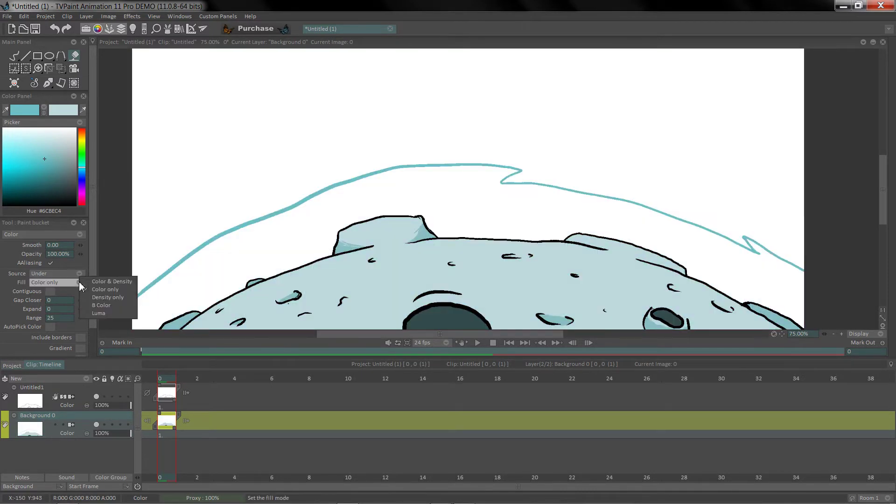
{"action": "left_click", "coordinate": [106, 309]}
{"action": "left_click", "coordinate": [207, 275]}
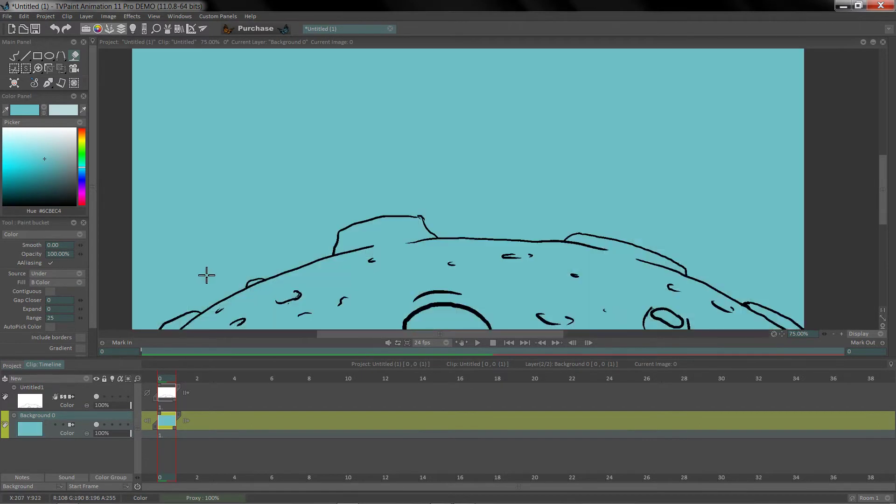
{"action": "key", "text": "ctrl+z"}
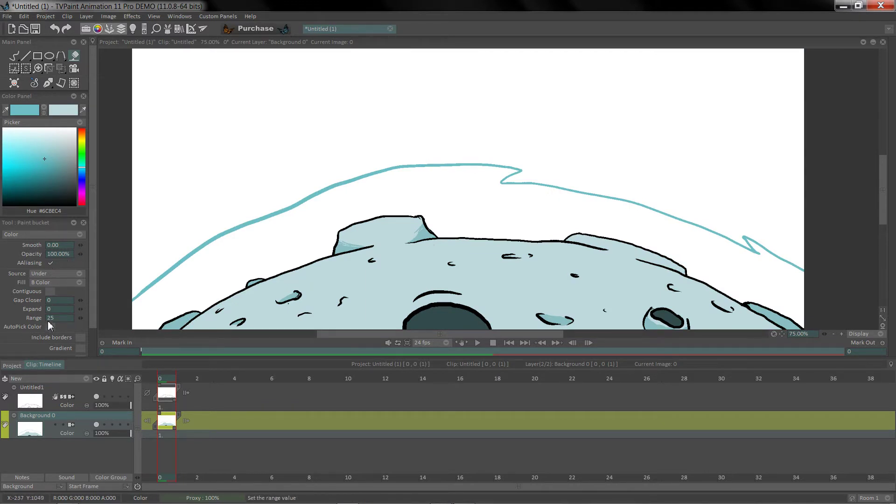
Step: Set the paint bucket source to Display, test the fill beneath the sky line, and undo the fills and the line
{"action": "left_click", "coordinate": [84, 274]}
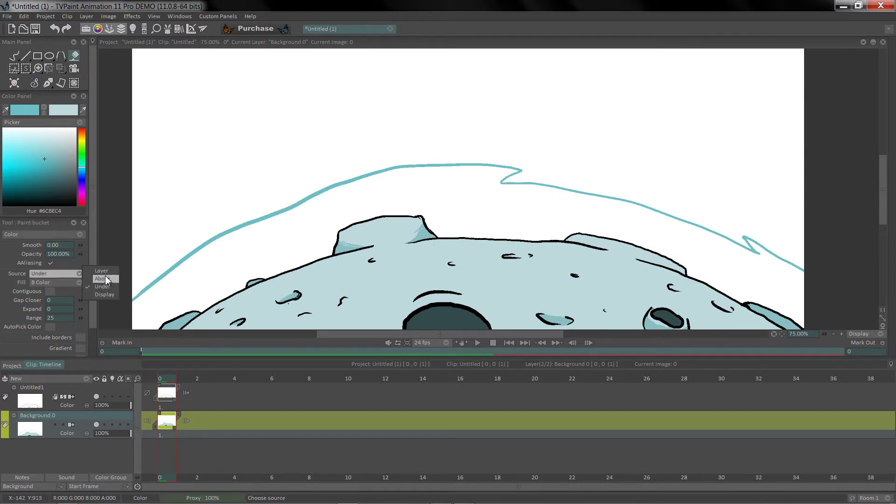
{"action": "left_click", "coordinate": [104, 294]}
{"action": "left_click", "coordinate": [221, 270]}
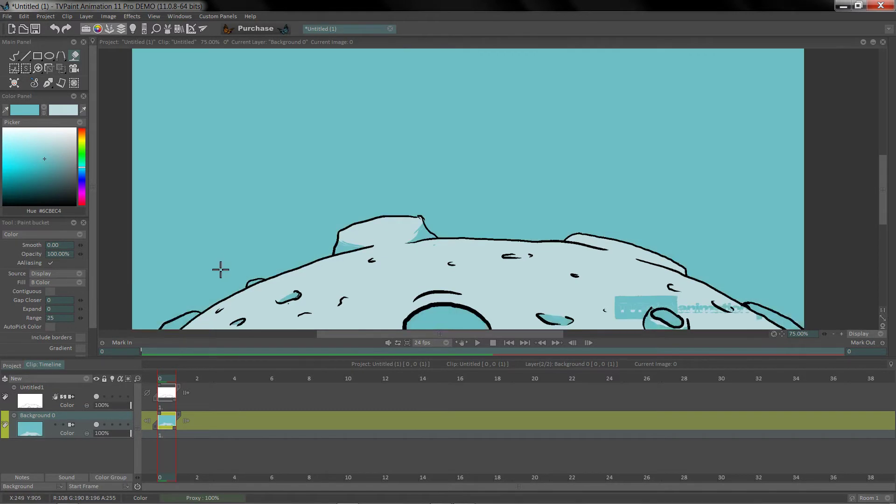
{"action": "key", "text": "ctrl+z"}
{"action": "left_click", "coordinate": [259, 254]}
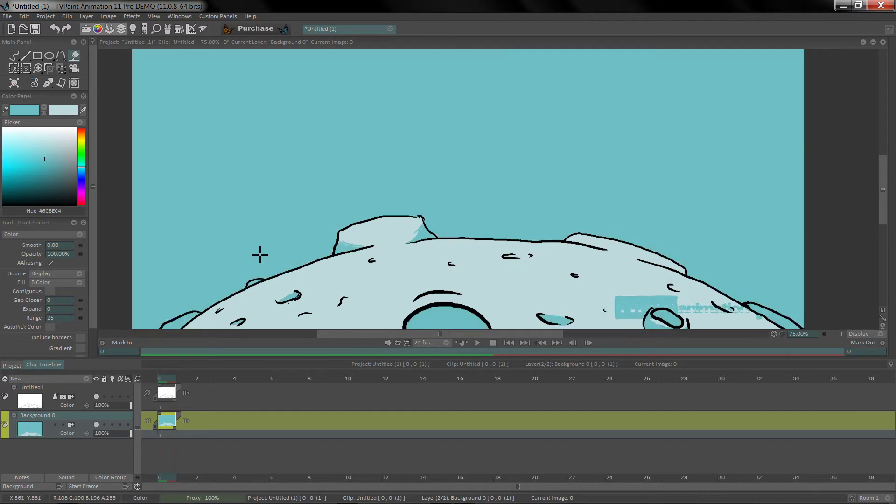
{"action": "key", "text": "ctrl+z"}
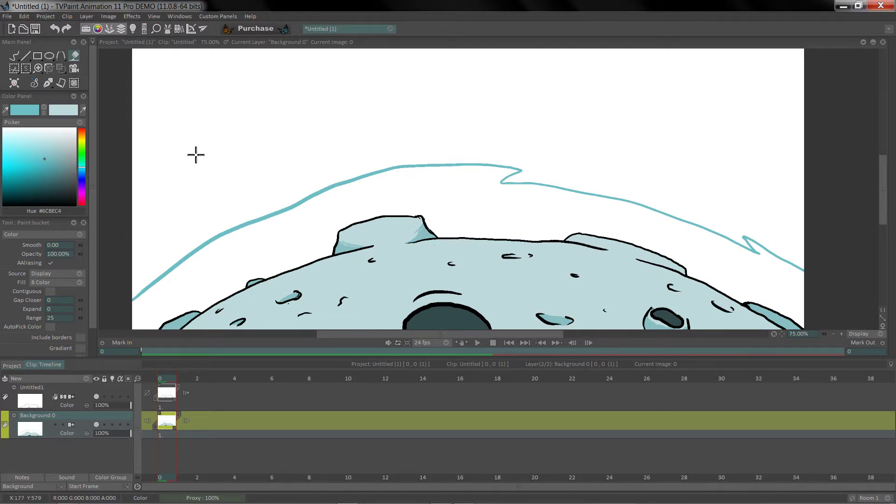
{"action": "key", "text": "ctrl+z"}
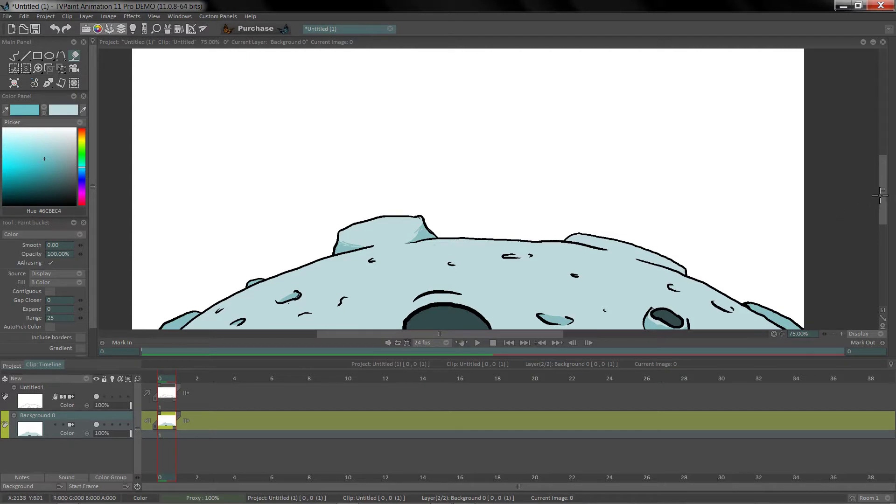
Step: Add a new background layer beneath the planet's colour layer
{"action": "mouse_move", "coordinate": [880, 195]}
{"action": "left_mouse_down"}
{"action": "mouse_move", "coordinate": [885, 210]}
{"action": "mouse_move", "coordinate": [885, 200]}
{"action": "left_mouse_up"}
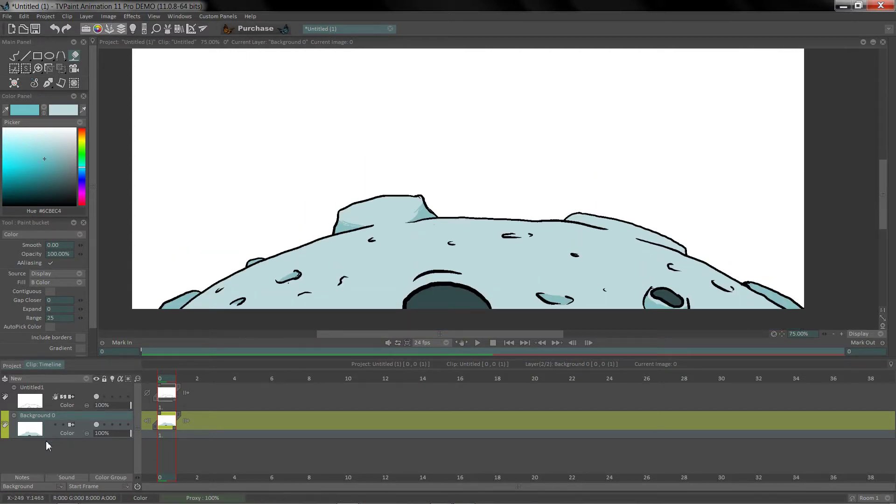
{"action": "left_click", "coordinate": [30, 380]}
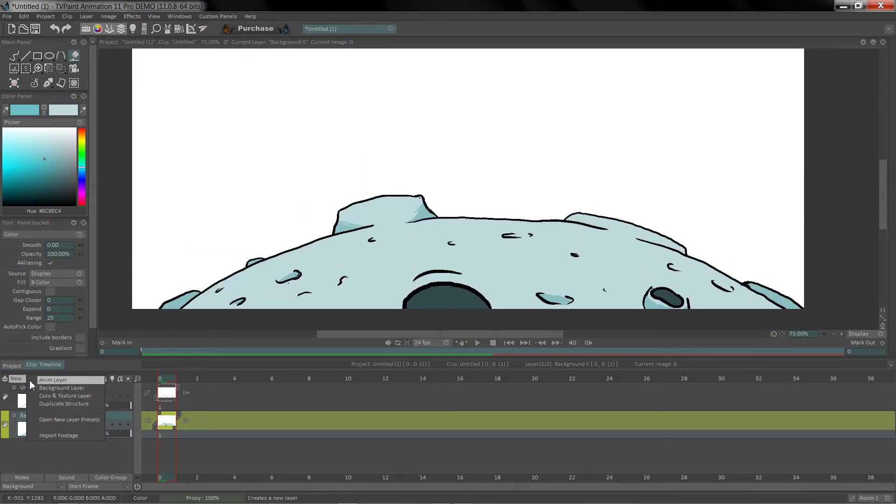
{"action": "left_click", "coordinate": [53, 388]}
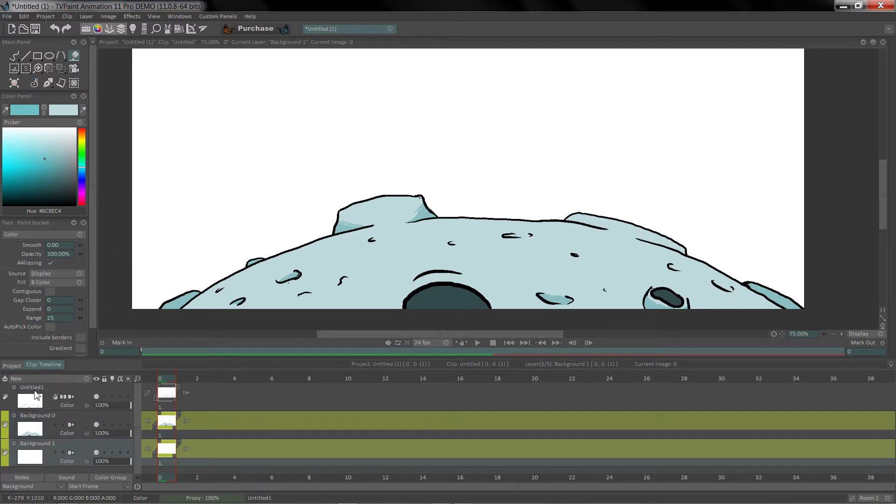
{"action": "left_click", "coordinate": [36, 395]}
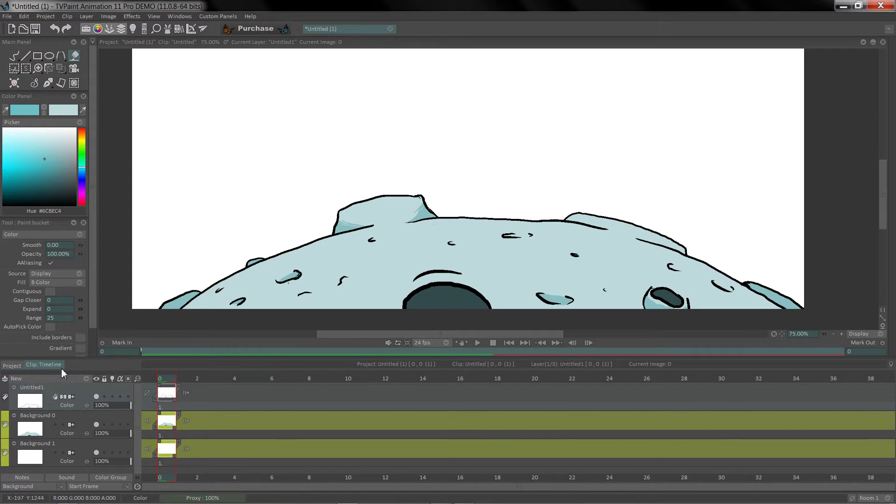
Step: Try filling the new background layer with #6CBEC4, and undo the fill
{"action": "left_click", "coordinate": [29, 458]}
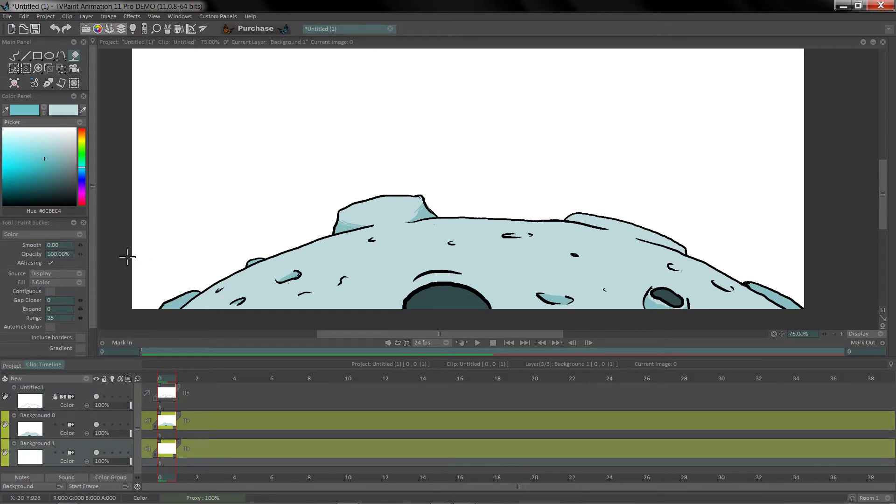
{"action": "left_click", "coordinate": [184, 219]}
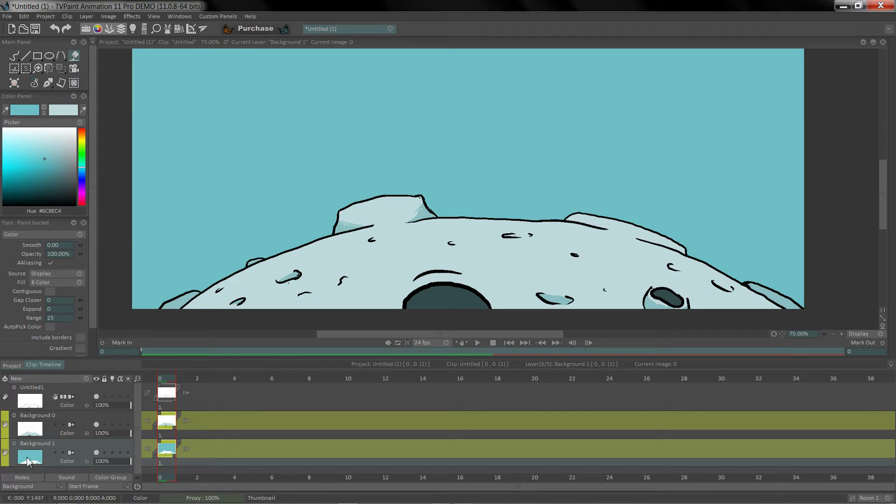
{"action": "key", "text": "ctrl+z"}
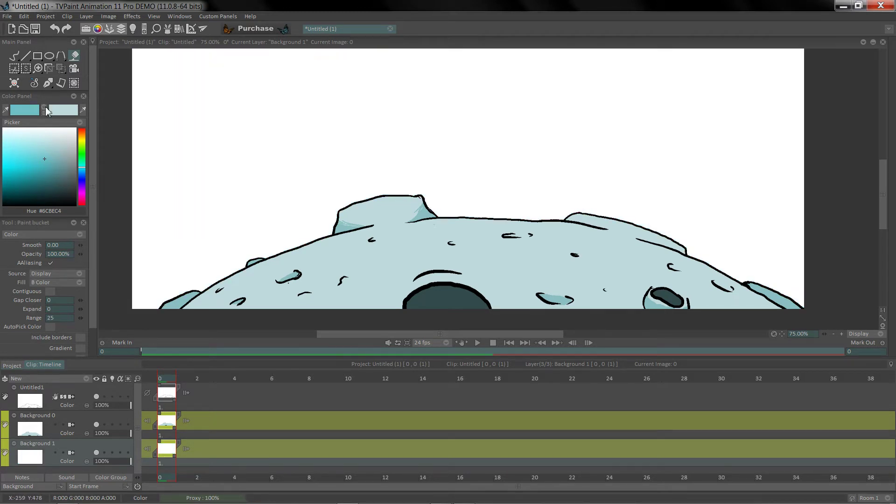
Step: On the new background layer, draw a curved #6CBEC4 line above the planet, try filling beneath it, and undo both
{"action": "left_click", "coordinate": [15, 55]}
{"action": "mouse_move", "coordinate": [124, 258]}
{"action": "left_mouse_down"}
{"action": "mouse_move", "coordinate": [320, 168]}
{"action": "mouse_move", "coordinate": [415, 145]}
{"action": "mouse_move", "coordinate": [584, 147]}
{"action": "mouse_move", "coordinate": [827, 228]}
{"action": "left_mouse_up"}
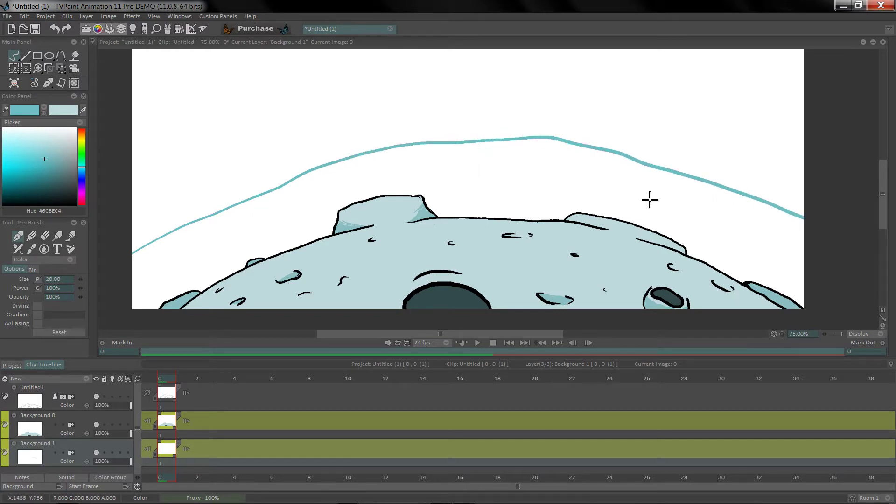
{"action": "left_click", "coordinate": [75, 56]}
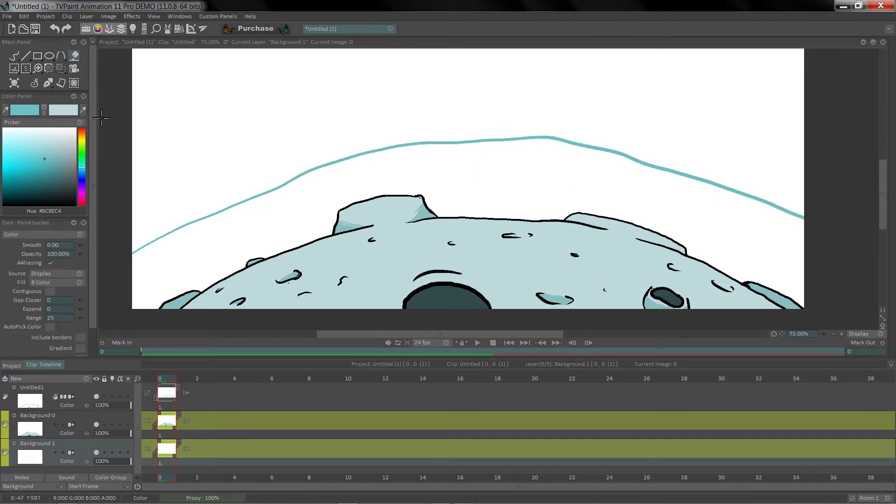
{"action": "left_click", "coordinate": [206, 251]}
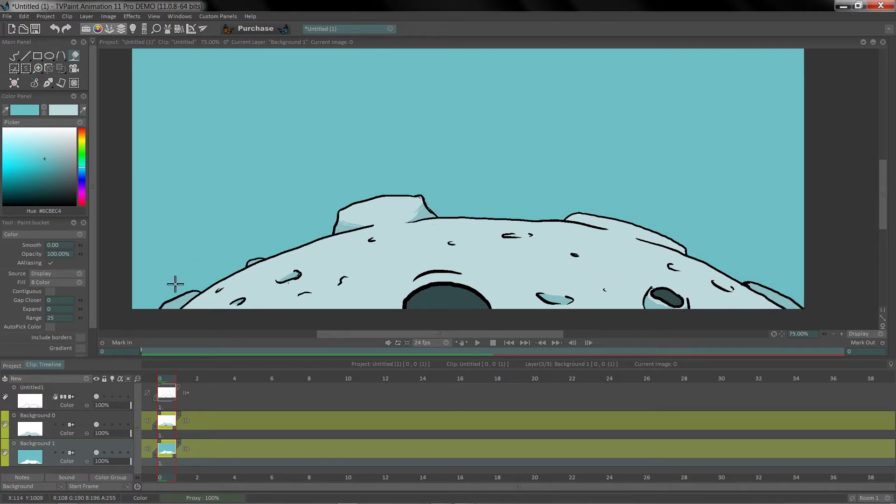
{"action": "key", "text": "ctrl+z"}
{"action": "key", "text": "ctrl+z"}
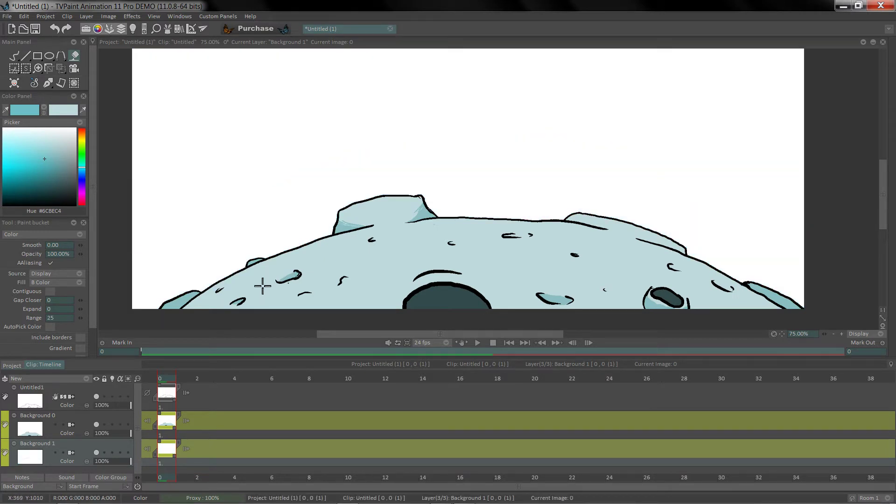
Step: Turn contiguous filling back on, fill the sky on the new background layer with #6CBEC4, and return to the pen brush
{"action": "left_click_drag", "start_coordinate": [882, 194], "coordinate": [882, 189]}
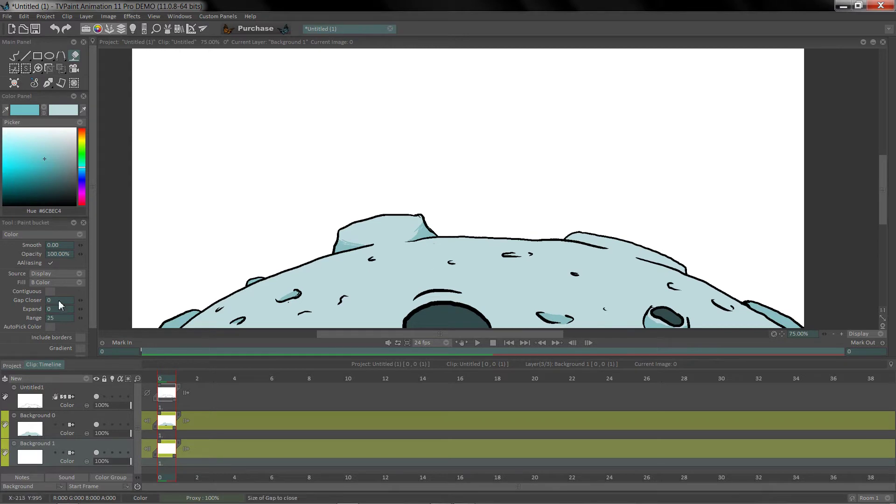
{"action": "left_click", "coordinate": [50, 291]}
{"action": "left_click", "coordinate": [278, 182]}
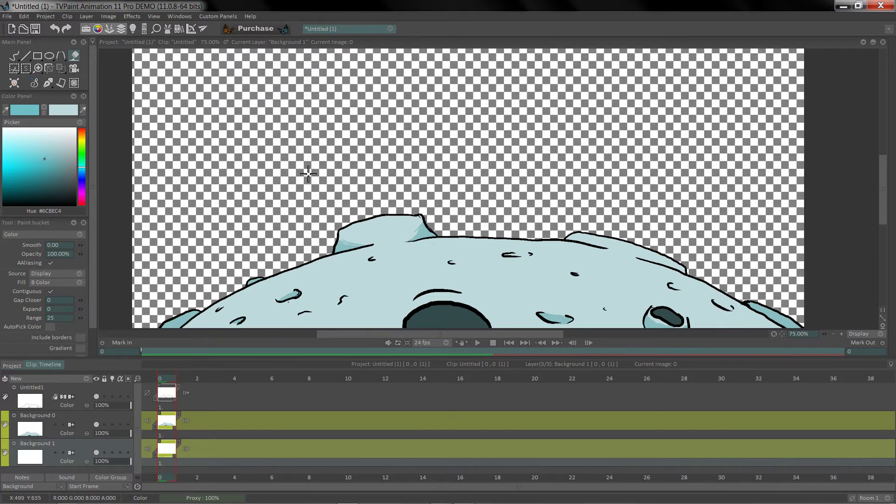
{"action": "left_click", "coordinate": [147, 204]}
{"action": "left_click", "coordinate": [11, 56]}
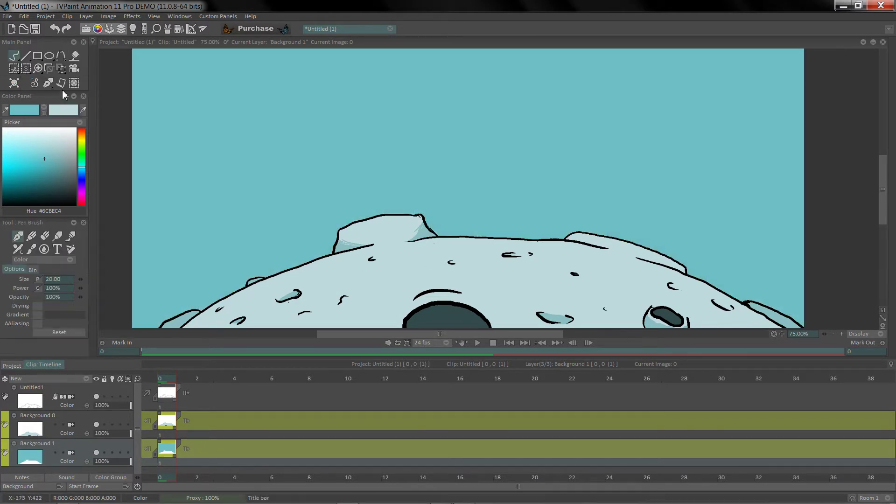
Step: Undo the teal sky fill, then sample the dark teal #22383A and fill the sky on the lowest background layer with it
{"action": "key", "text": "ctrl+z"}
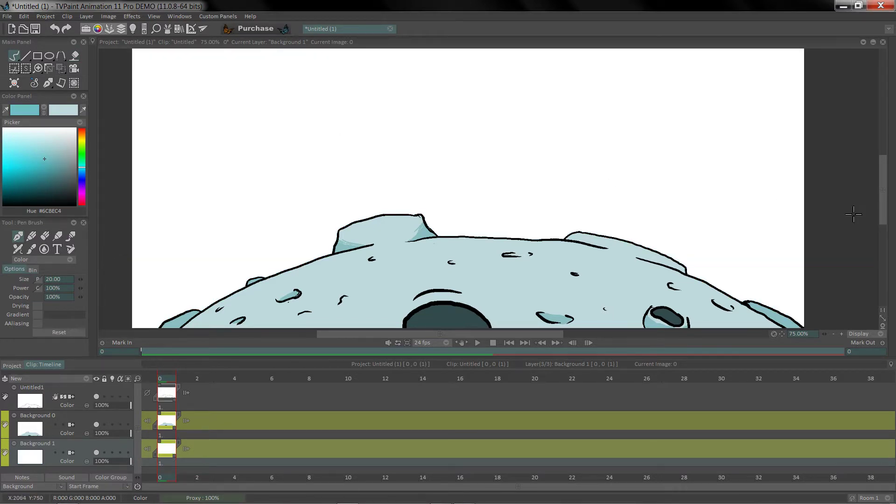
{"action": "left_click_drag", "start_coordinate": [886, 194], "coordinate": [887, 193]}
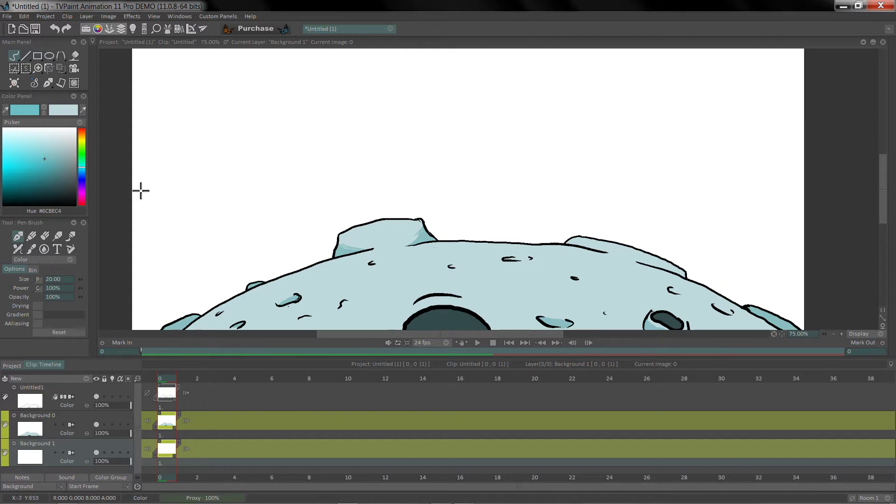
{"action": "left_click_drag", "start_coordinate": [60, 173], "coordinate": [59, 191]}
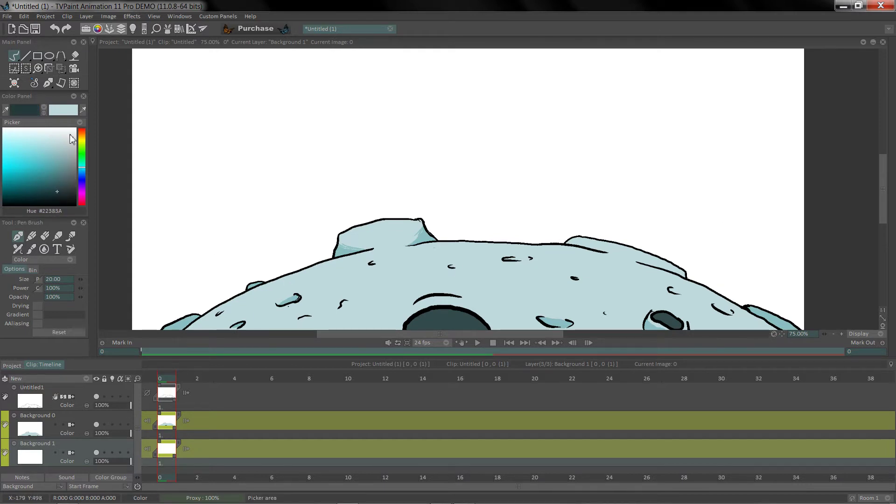
{"action": "left_click", "coordinate": [74, 55]}
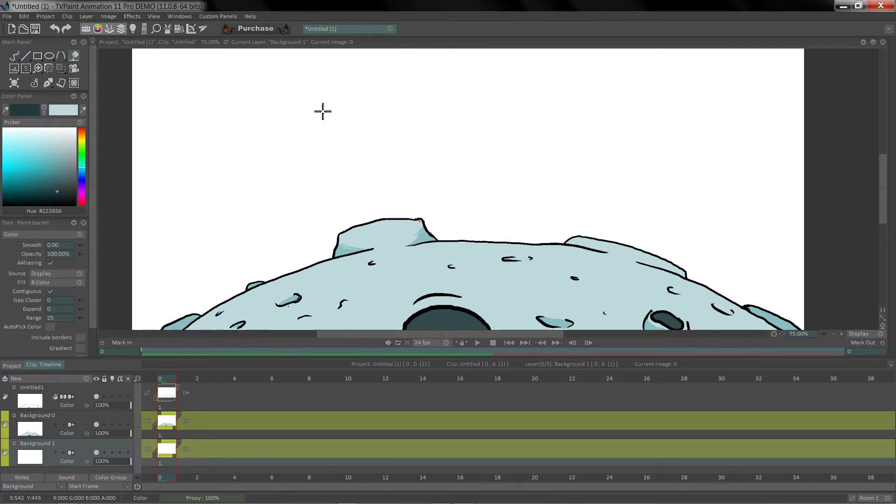
{"action": "left_click", "coordinate": [323, 112]}
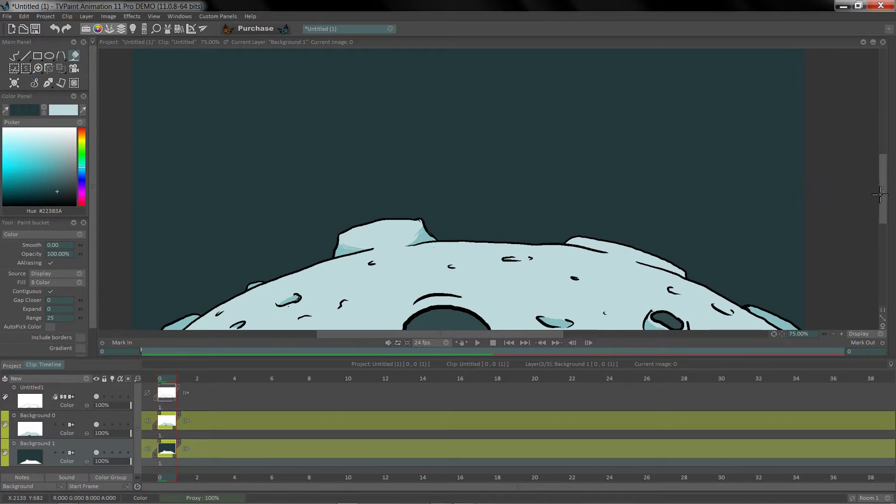
{"action": "mouse_move", "coordinate": [879, 195]}
{"action": "left_mouse_down"}
{"action": "mouse_move", "coordinate": [881, 179]}
{"action": "mouse_move", "coordinate": [881, 202]}
{"action": "mouse_move", "coordinate": [883, 182]}
{"action": "left_mouse_up"}
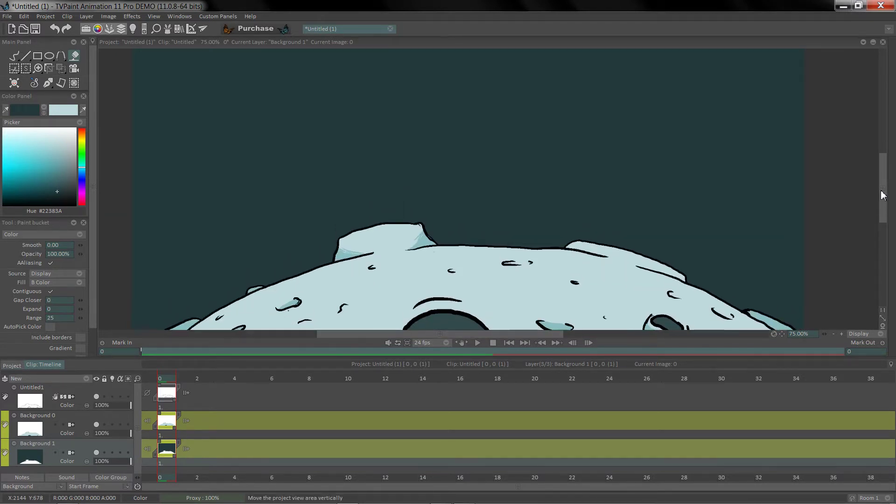
Step: Hide both background layers and add an animation layer named "pole" above the planet's line art
{"action": "left_click", "coordinate": [98, 452]}
{"action": "left_click", "coordinate": [98, 425]}
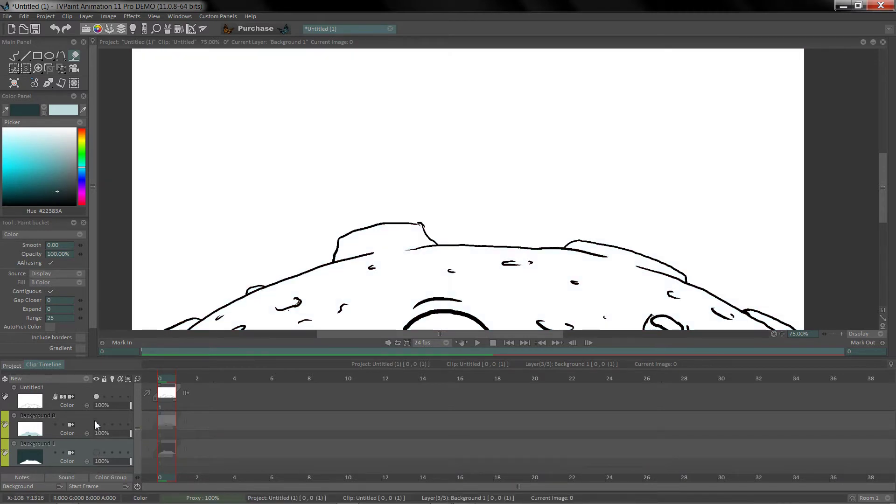
{"action": "left_click", "coordinate": [43, 405]}
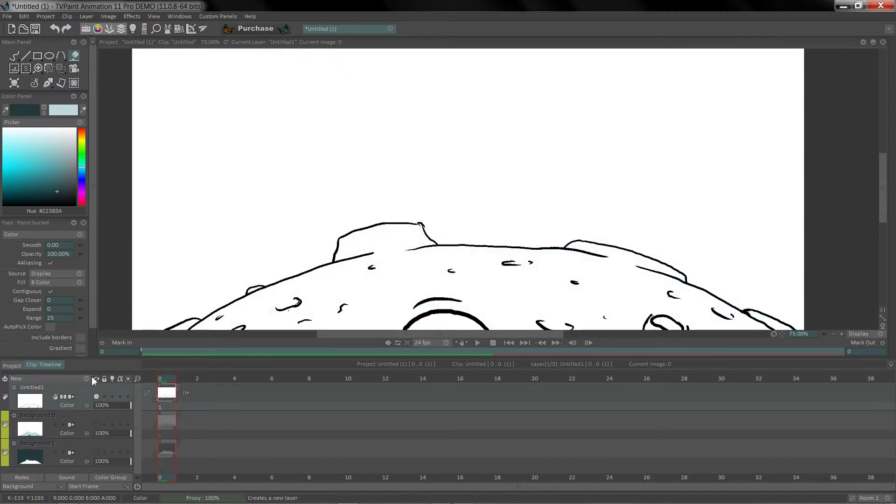
{"action": "left_click", "coordinate": [35, 380]}
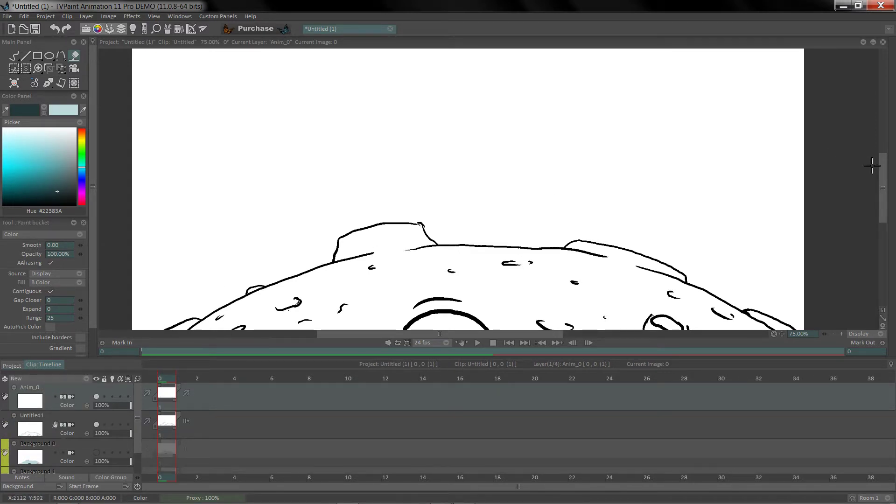
{"action": "left_click_drag", "start_coordinate": [885, 185], "coordinate": [885, 175]}
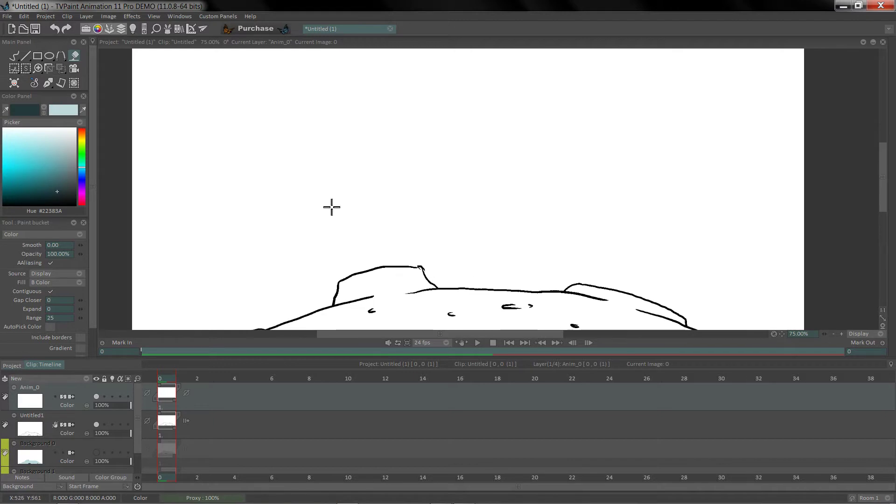
{"action": "left_click", "coordinate": [14, 60]}
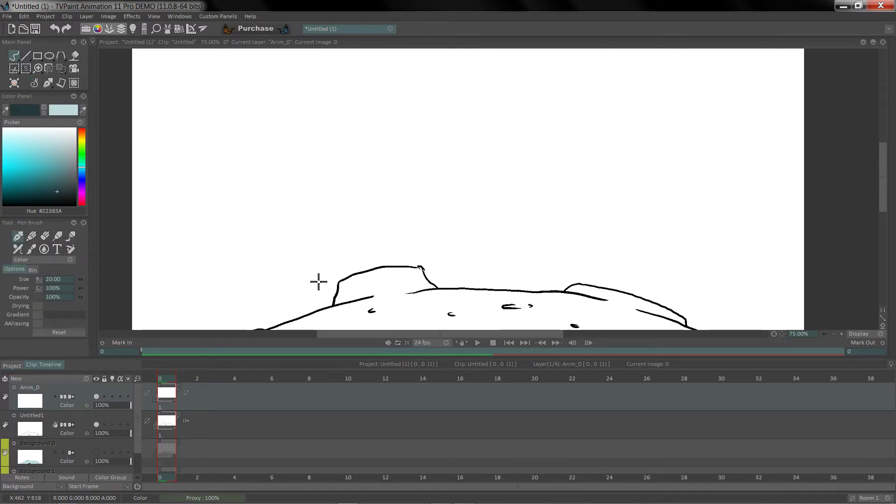
{"action": "double_click", "coordinate": [36, 387]}
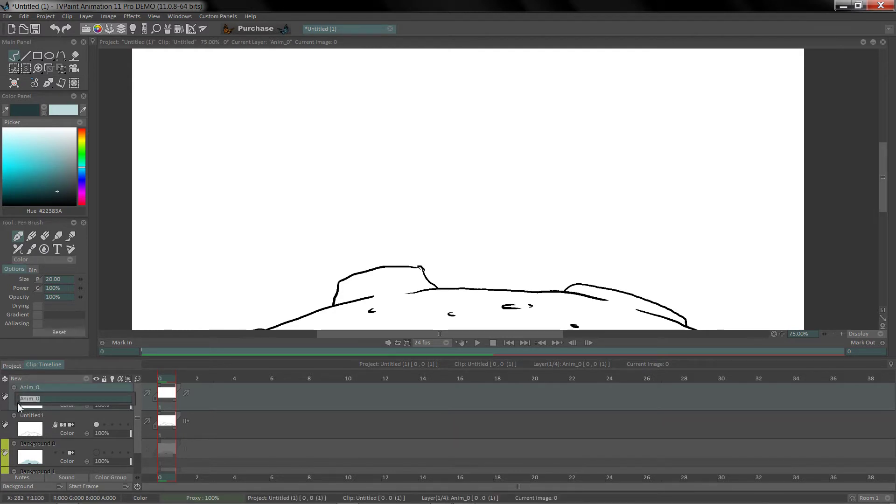
{"action": "type", "text": "pole"}
{"action": "key", "text": "Return"}
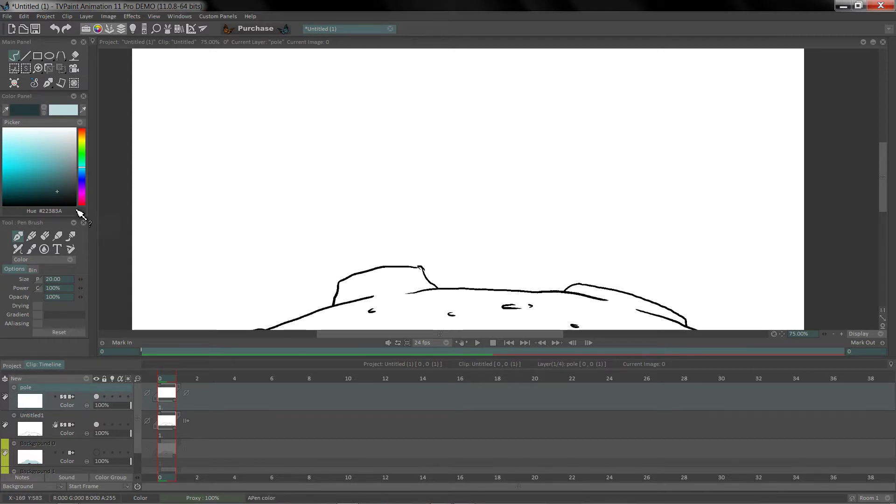
Step: On the pole layer, draw a slim tapering pole in black #000000 rising from the raised rock, topped with a small ball
{"action": "left_click", "coordinate": [74, 211], "text": "ctrl"}
{"action": "left_click", "coordinate": [75, 204]}
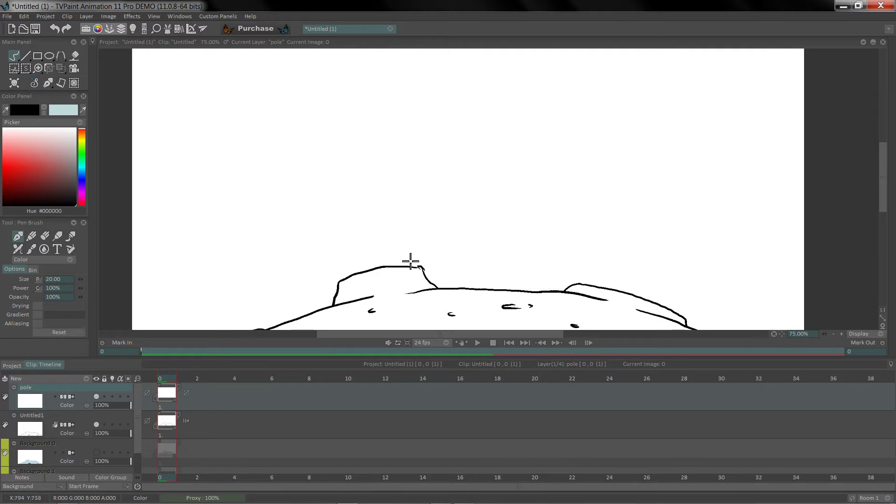
{"action": "left_click_drag", "start_coordinate": [378, 268], "coordinate": [367, 147]}
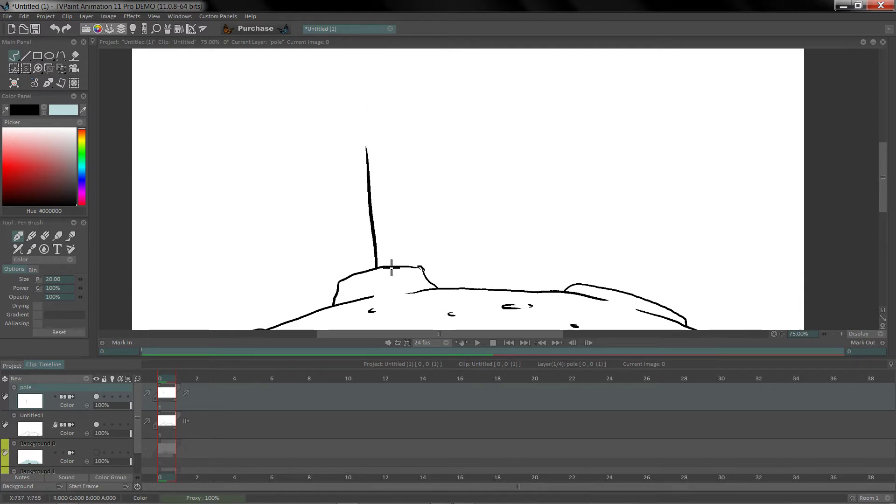
{"action": "left_click_drag", "start_coordinate": [391, 267], "coordinate": [375, 171]}
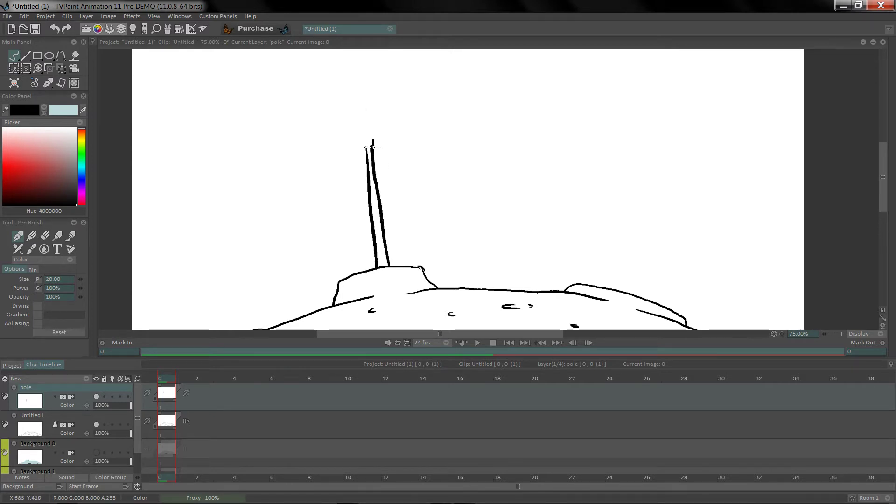
{"action": "left_click_drag", "start_coordinate": [362, 136], "coordinate": [369, 149]}
Step: Add an empty animation layer above the pole layer and frame the empty area beside the pole
{"action": "left_click", "coordinate": [62, 376]}
{"action": "left_click", "coordinate": [79, 377]}
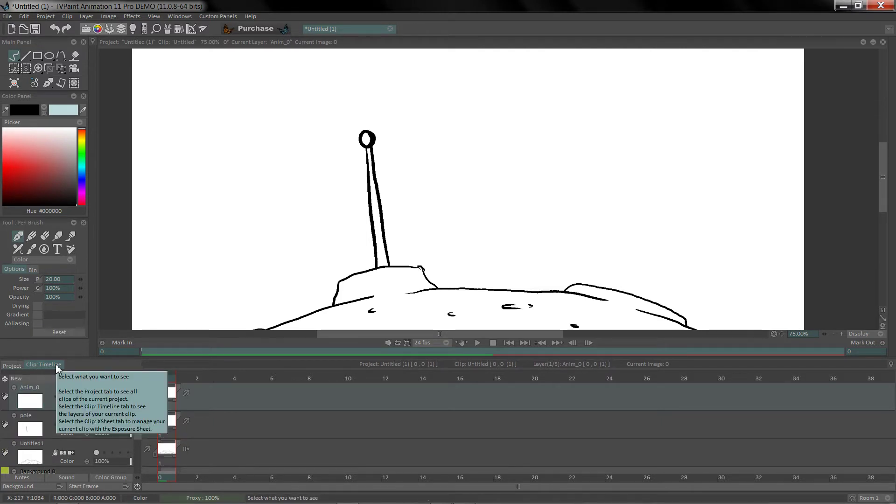
{"action": "key", "text": "Return"}
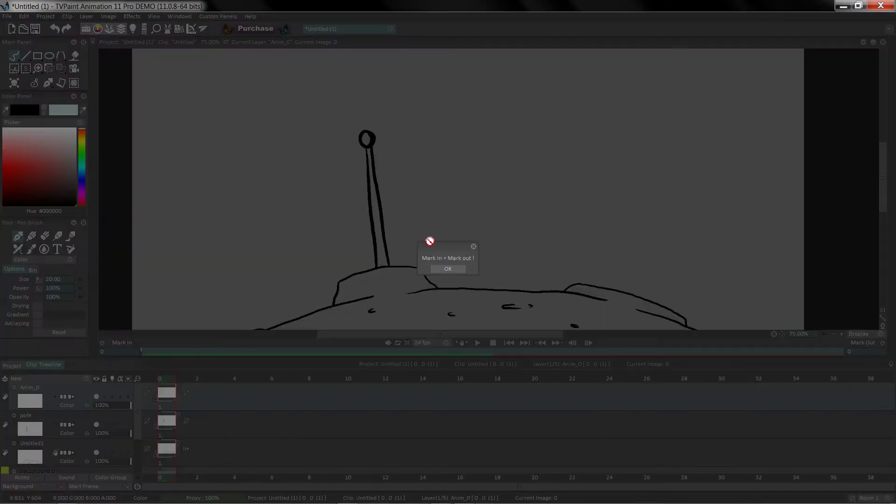
{"action": "left_click", "coordinate": [448, 269]}
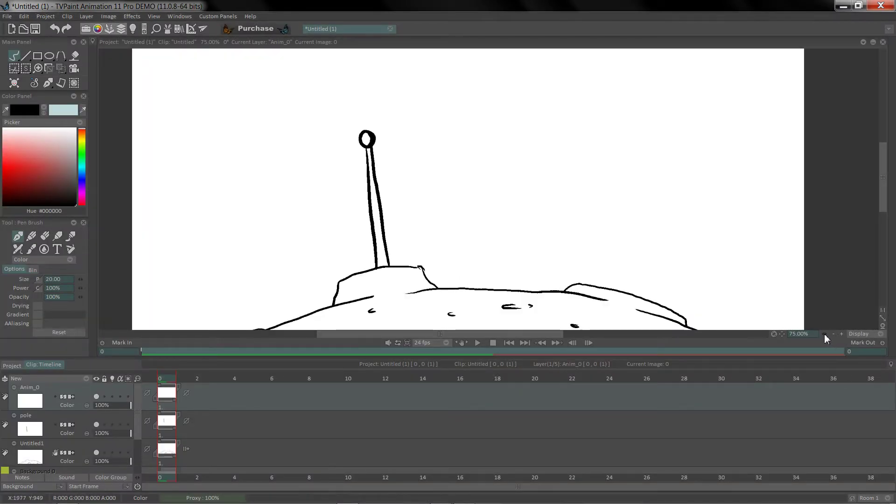
{"action": "mouse_move", "coordinate": [824, 334]}
{"action": "left_mouse_down"}
{"action": "mouse_move", "coordinate": [816, 329]}
{"action": "mouse_move", "coordinate": [827, 343]}
{"action": "mouse_move", "coordinate": [794, 333]}
{"action": "mouse_move", "coordinate": [763, 348]}
{"action": "mouse_move", "coordinate": [772, 343]}
{"action": "mouse_move", "coordinate": [744, 344]}
{"action": "left_mouse_up"}
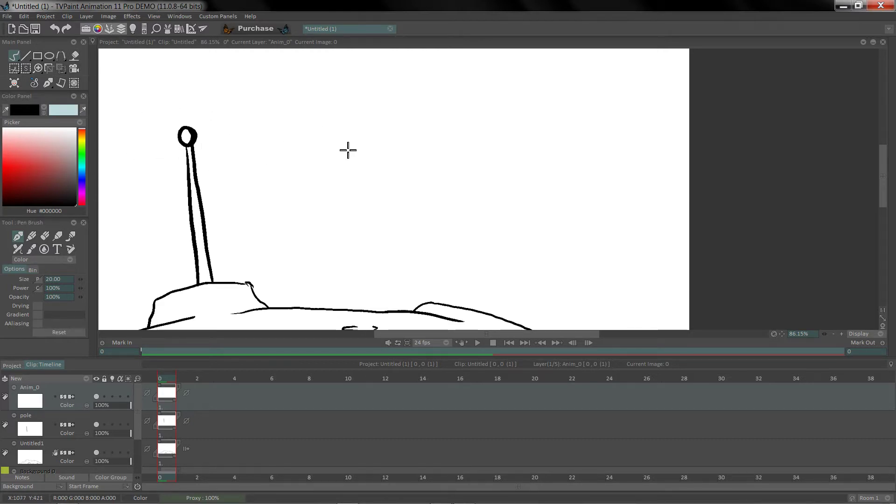
Step: Add another animation layer on top of the stack and name it "example"
{"action": "right_click", "coordinate": [36, 396]}
{"action": "left_click", "coordinate": [71, 374]}
{"action": "double_click", "coordinate": [34, 387]}
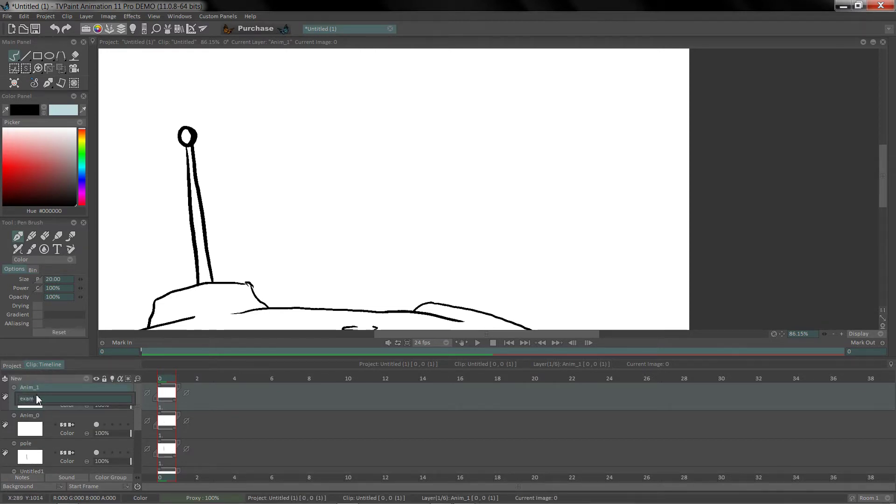
{"action": "type", "text": "example"}
{"action": "key", "text": "Return"}
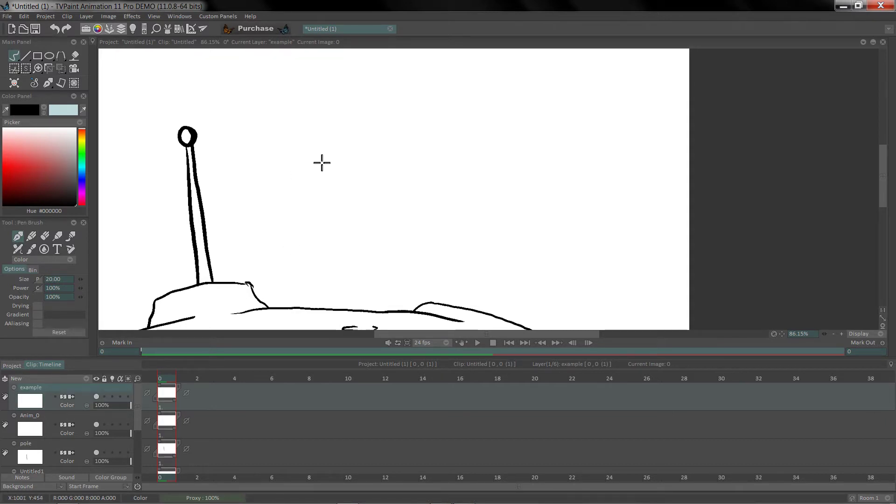
Step: On the example layer, draw a wavy line at frame 0, turn on its light table, and draw the opposite wave at frame 2
{"action": "mouse_move", "coordinate": [320, 161]}
{"action": "left_mouse_down"}
{"action": "mouse_move", "coordinate": [364, 173]}
{"action": "mouse_move", "coordinate": [420, 149]}
{"action": "mouse_move", "coordinate": [485, 169]}
{"action": "mouse_move", "coordinate": [552, 158]}
{"action": "left_mouse_up"}
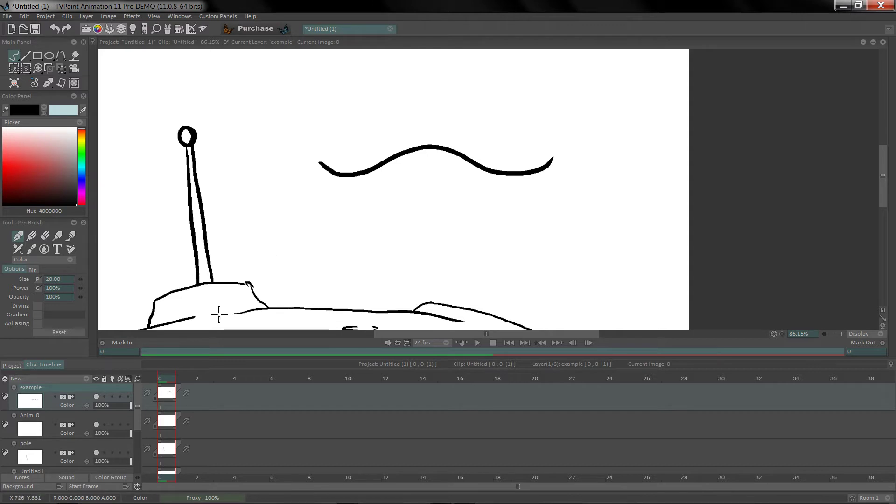
{"action": "left_click", "coordinate": [208, 377]}
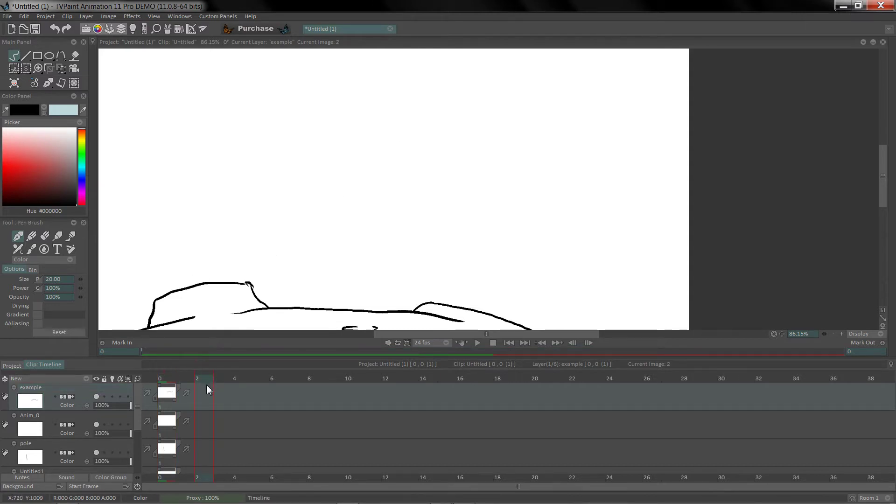
{"action": "left_click", "coordinate": [112, 396]}
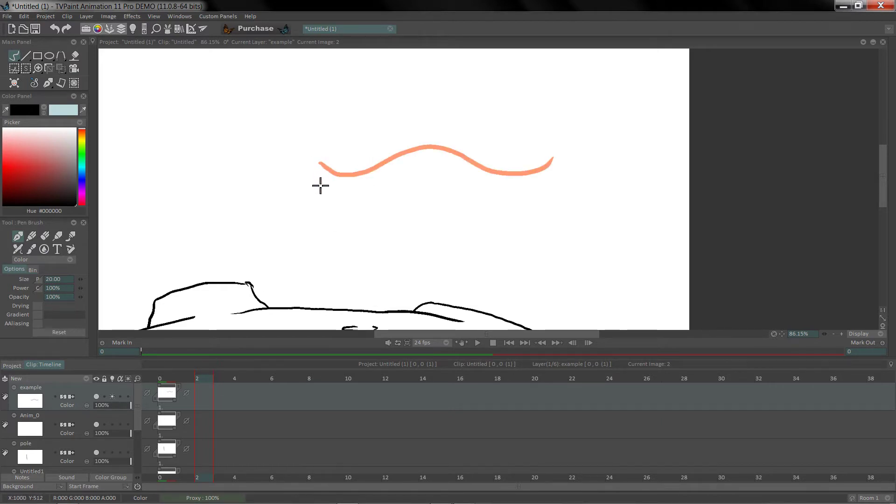
{"action": "mouse_move", "coordinate": [321, 182]}
{"action": "left_mouse_down"}
{"action": "mouse_move", "coordinate": [350, 158]}
{"action": "mouse_move", "coordinate": [389, 157]}
{"action": "mouse_move", "coordinate": [462, 182]}
{"action": "mouse_move", "coordinate": [536, 148]}
{"action": "mouse_move", "coordinate": [563, 176]}
{"action": "left_mouse_up"}
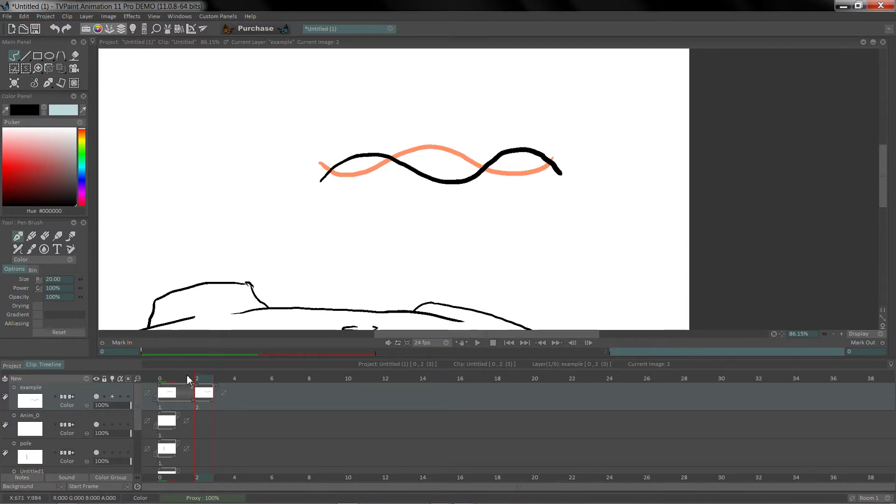
Step: Insert an image at frame 1 of the example layer and draw a flatter in-between line through the two waves
{"action": "left_click", "coordinate": [186, 381]}
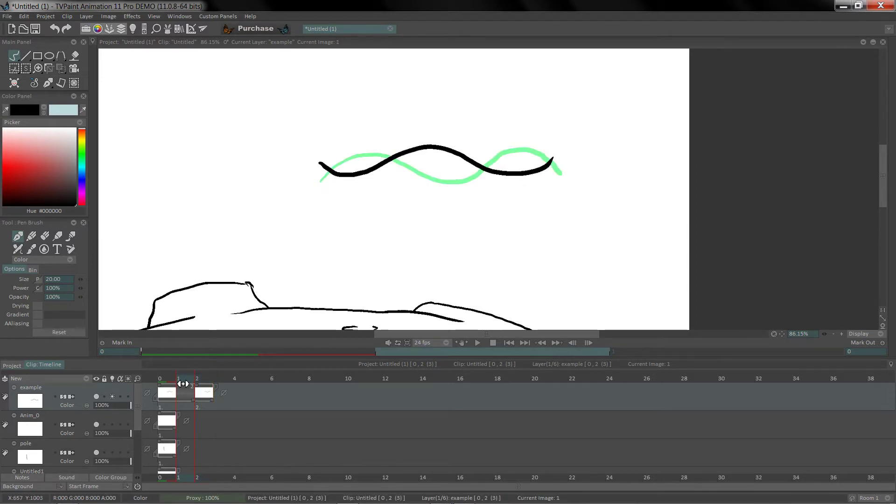
{"action": "left_click", "coordinate": [178, 394]}
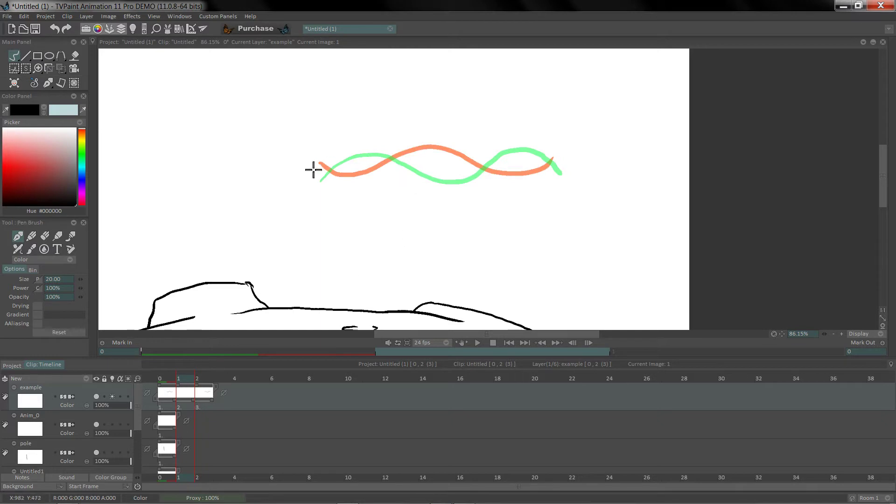
{"action": "left_click_drag", "start_coordinate": [314, 170], "coordinate": [570, 159]}
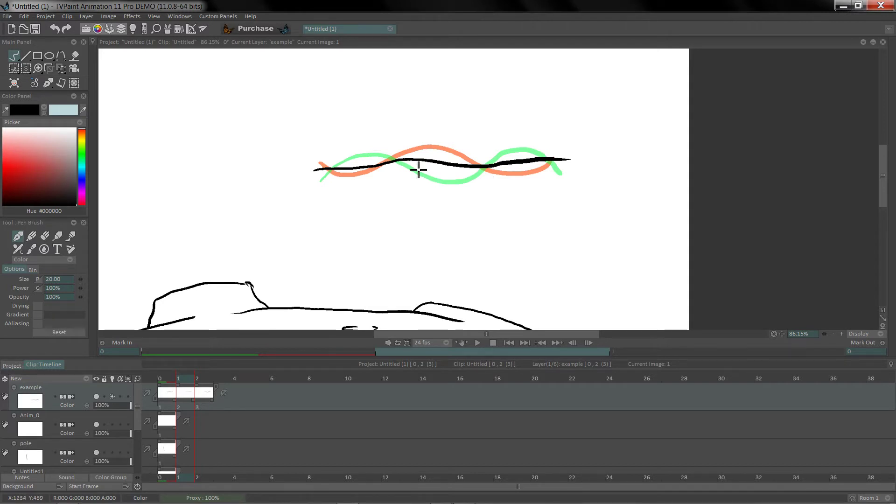
Step: Sketch three more wavy line variations above the in-between line at frame 1
{"action": "mouse_move", "coordinate": [325, 133]}
{"action": "left_mouse_down"}
{"action": "mouse_move", "coordinate": [371, 107]}
{"action": "mouse_move", "coordinate": [416, 122]}
{"action": "mouse_move", "coordinate": [504, 104]}
{"action": "mouse_move", "coordinate": [582, 120]}
{"action": "left_mouse_up"}
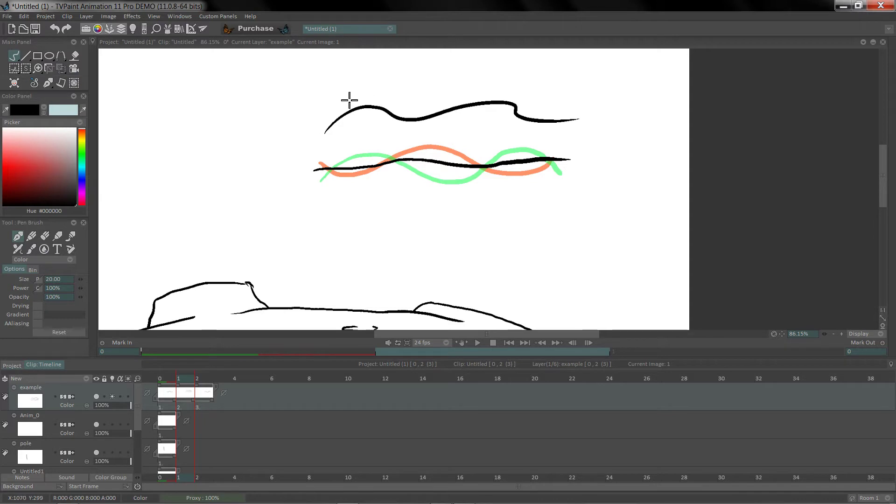
{"action": "mouse_move", "coordinate": [345, 102]}
{"action": "left_mouse_down"}
{"action": "mouse_move", "coordinate": [377, 85]}
{"action": "mouse_move", "coordinate": [423, 83]}
{"action": "mouse_move", "coordinate": [441, 91]}
{"action": "mouse_move", "coordinate": [519, 77]}
{"action": "mouse_move", "coordinate": [529, 89]}
{"action": "mouse_move", "coordinate": [612, 99]}
{"action": "left_mouse_up"}
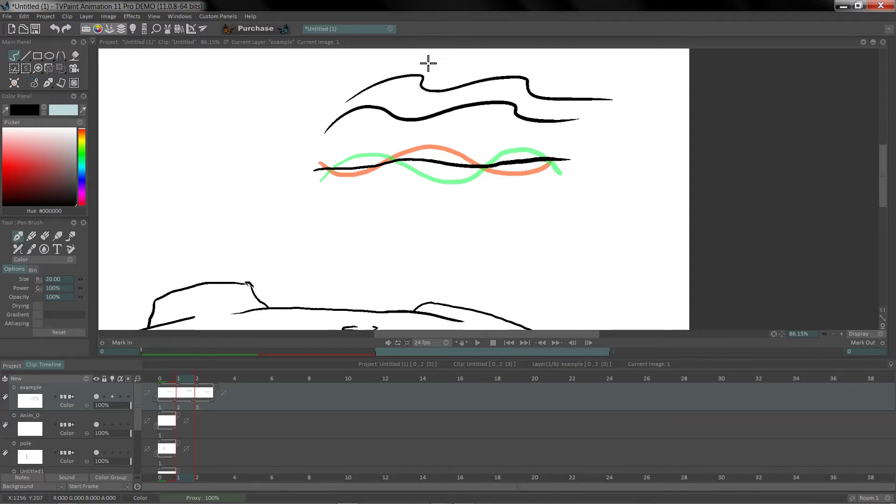
{"action": "mouse_move", "coordinate": [337, 75]}
{"action": "left_mouse_down"}
{"action": "mouse_move", "coordinate": [426, 55]}
{"action": "mouse_move", "coordinate": [468, 57]}
{"action": "mouse_move", "coordinate": [464, 75]}
{"action": "mouse_move", "coordinate": [541, 68]}
{"action": "mouse_move", "coordinate": [594, 82]}
{"action": "left_mouse_up"}
Step: Undo all the wave drawings on the example layer, leaving it empty
{"action": "key", "text": "ctrl+z"}
{"action": "key", "text": "ctrl+z"}
{"action": "key", "text": "ctrl+z"}
{"action": "key", "text": "ctrl+z"}
{"action": "key", "text": "ctrl+z"}
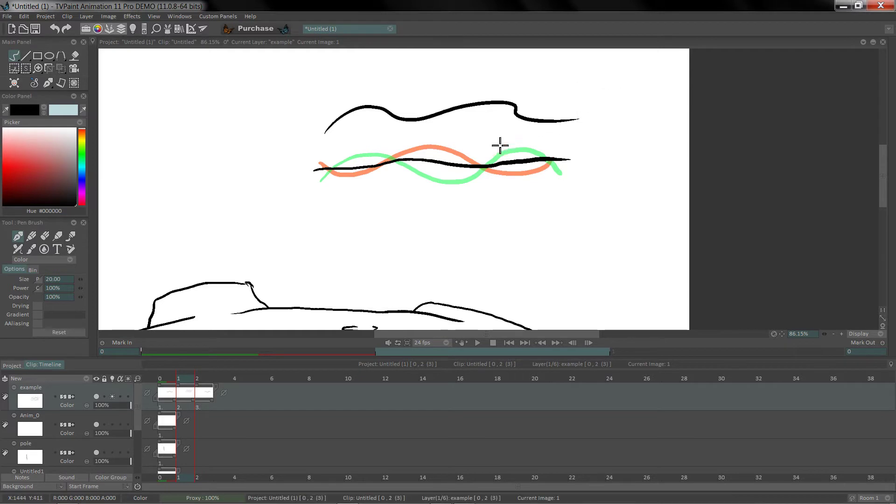
{"action": "key", "text": "ctrl+z"}
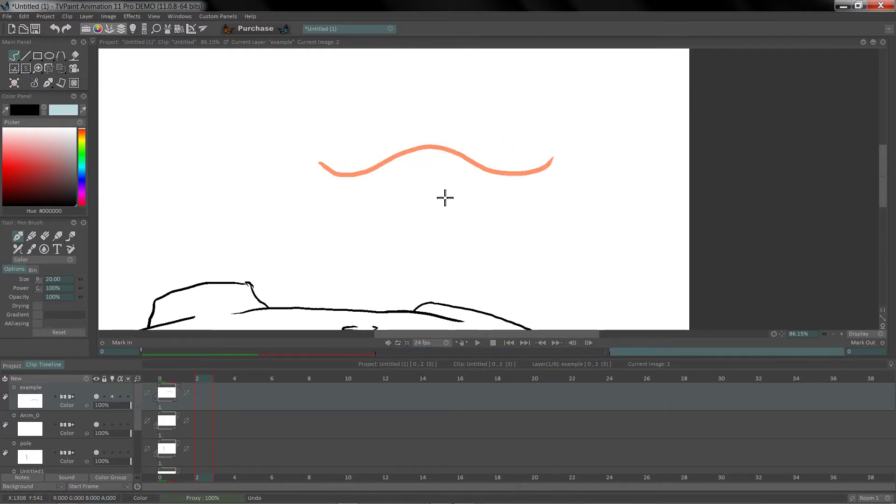
{"action": "key", "text": "ctrl+z"}
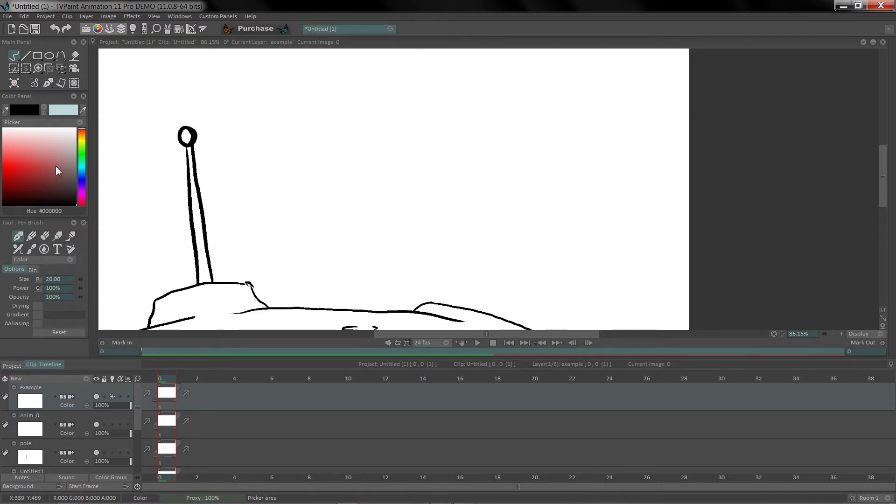
Step: Draw a dark red (#4A2424) wavy line from the pole's top at frame 0 of the example layer and erase its hooked end
{"action": "left_click", "coordinate": [46, 183]}
{"action": "left_click", "coordinate": [50, 189]}
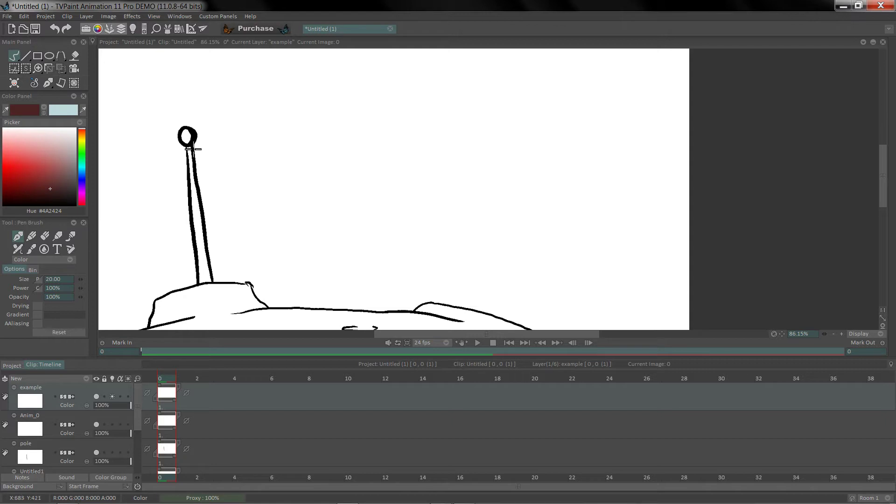
{"action": "mouse_move", "coordinate": [193, 149]}
{"action": "left_mouse_down"}
{"action": "mouse_move", "coordinate": [254, 120]}
{"action": "mouse_move", "coordinate": [280, 119]}
{"action": "mouse_move", "coordinate": [279, 141]}
{"action": "mouse_move", "coordinate": [386, 117]}
{"action": "mouse_move", "coordinate": [404, 132]}
{"action": "left_mouse_up"}
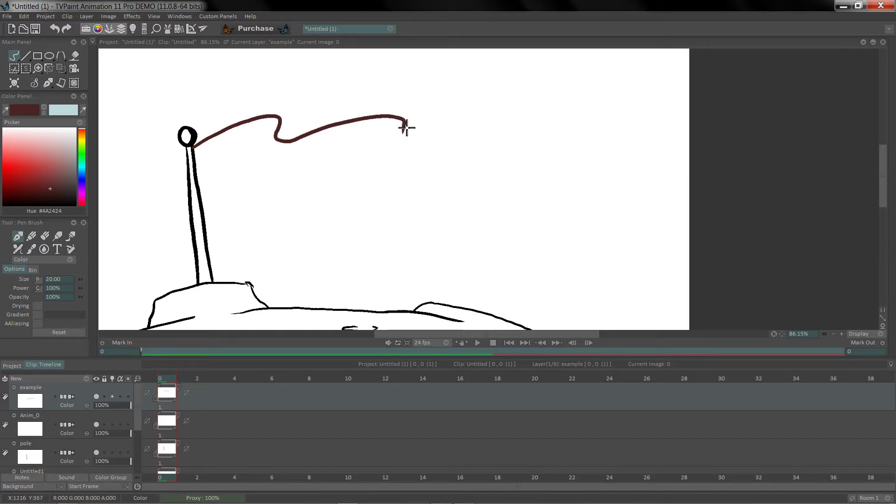
{"action": "key", "text": "e"}
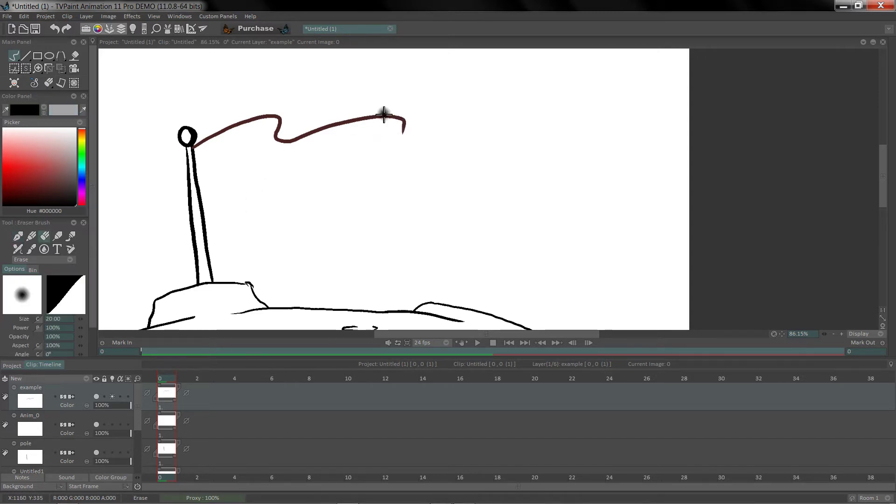
{"action": "left_click_drag", "start_coordinate": [420, 127], "coordinate": [398, 131]}
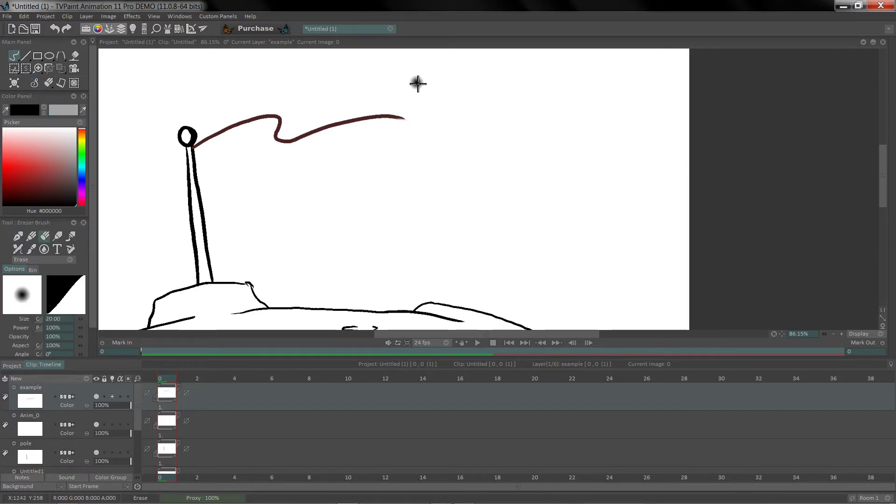
{"action": "key", "text": "e"}
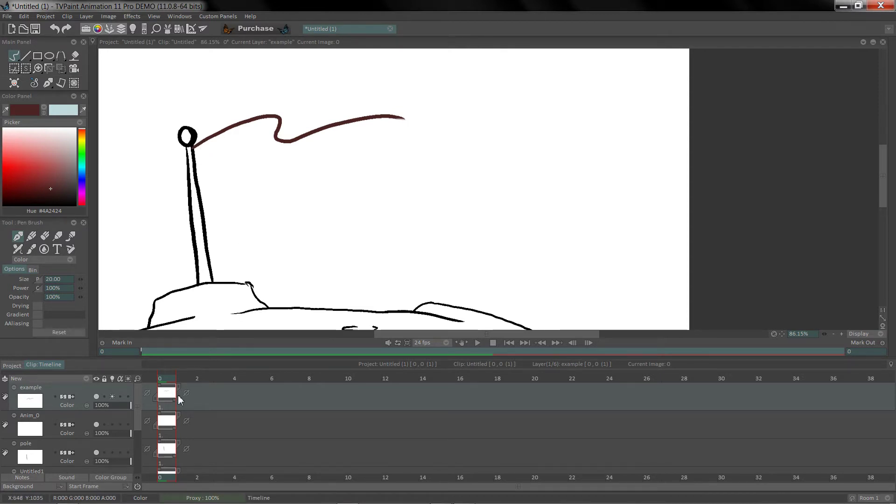
Step: Set the pole layer's post-behavior to Hold so the pole also shows on the frames after its image
{"action": "left_click_drag", "start_coordinate": [195, 380], "coordinate": [214, 379]}
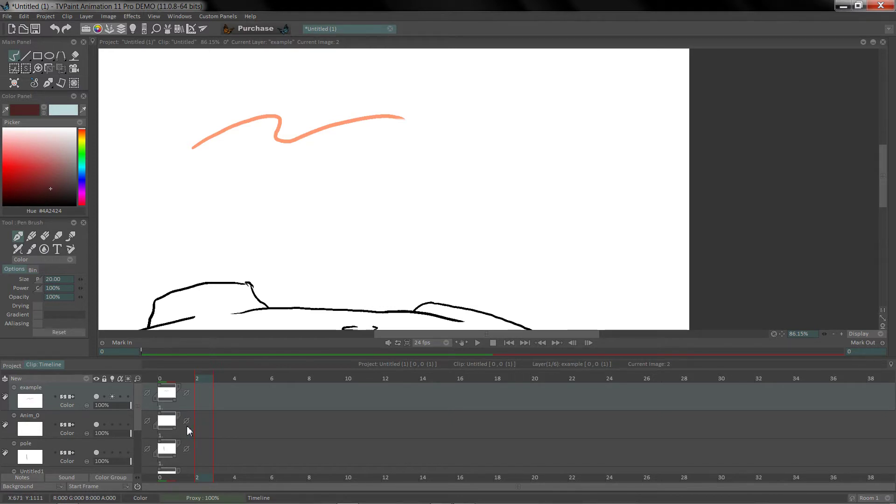
{"action": "left_click", "coordinate": [186, 448]}
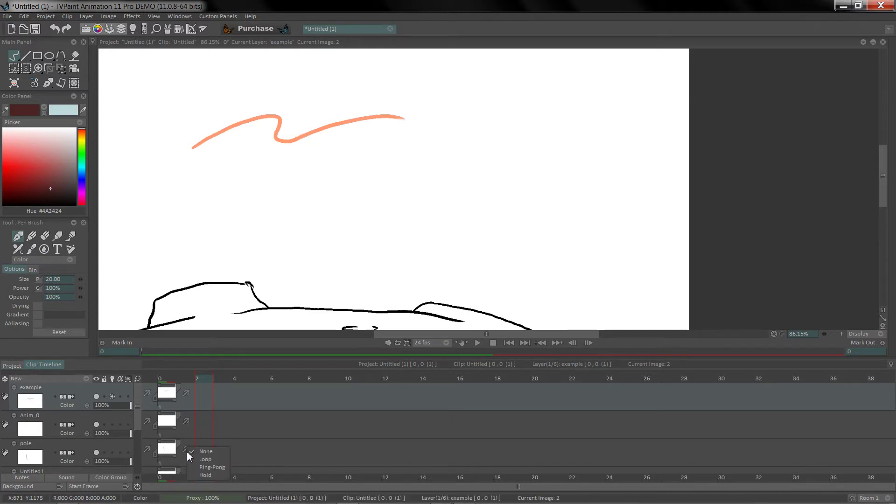
{"action": "left_click", "coordinate": [209, 473]}
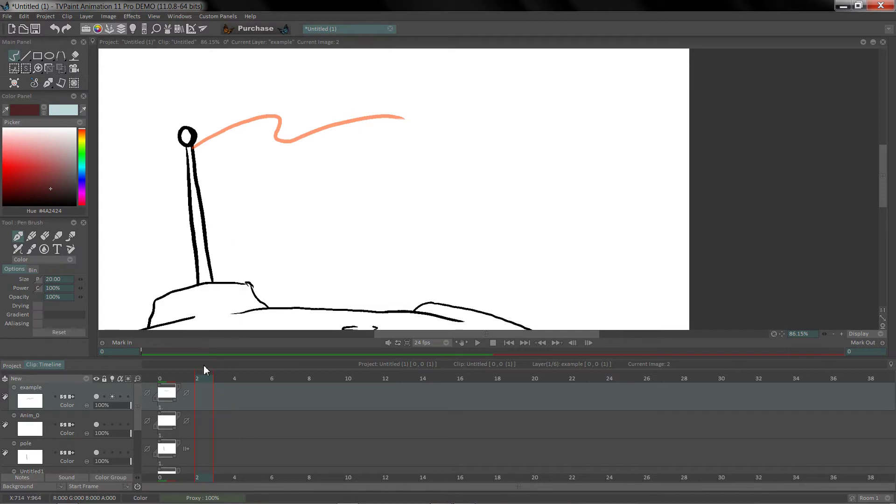
{"action": "mouse_move", "coordinate": [203, 378]}
{"action": "left_mouse_down"}
{"action": "mouse_move", "coordinate": [175, 375]}
{"action": "mouse_move", "coordinate": [199, 377]}
{"action": "left_mouse_up"}
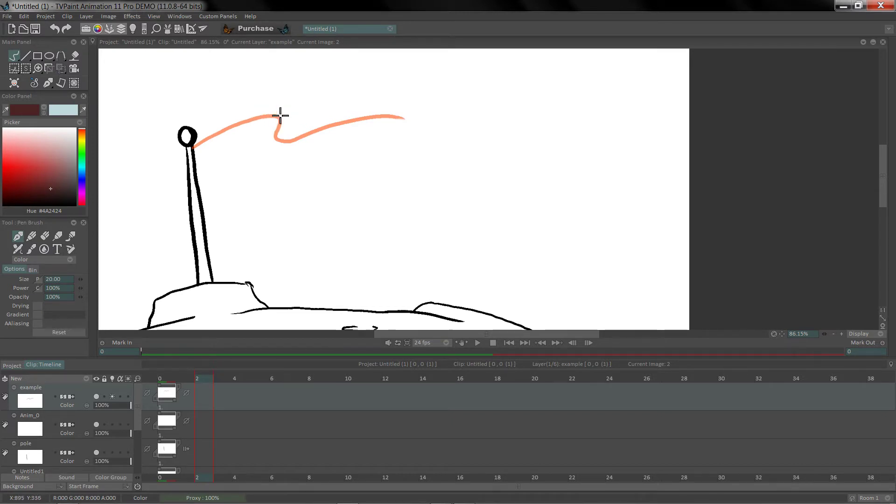
{"action": "left_click_drag", "start_coordinate": [275, 116], "coordinate": [269, 114]}
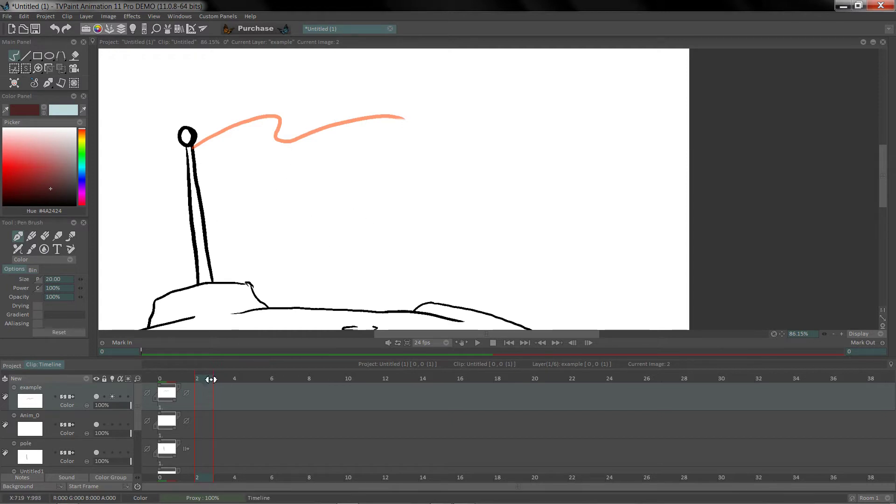
Step: Draw a second, forward-shifted wave at frame 8 of the example layer, clean its overlapping stroke, and join it to the pole
{"action": "left_click_drag", "start_coordinate": [205, 380], "coordinate": [314, 377]}
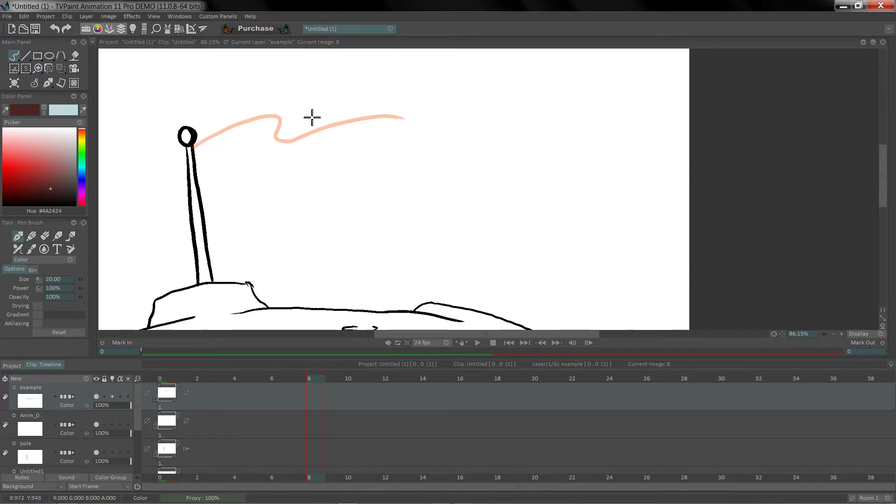
{"action": "mouse_move", "coordinate": [306, 110]}
{"action": "left_mouse_down"}
{"action": "mouse_move", "coordinate": [349, 139]}
{"action": "mouse_move", "coordinate": [343, 142]}
{"action": "mouse_move", "coordinate": [396, 139]}
{"action": "left_mouse_up"}
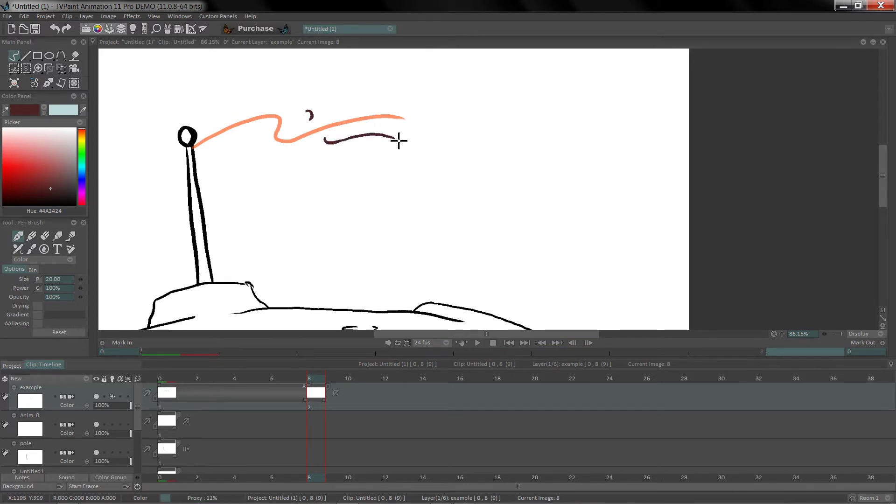
{"action": "left_click_drag", "start_coordinate": [307, 113], "coordinate": [327, 145]}
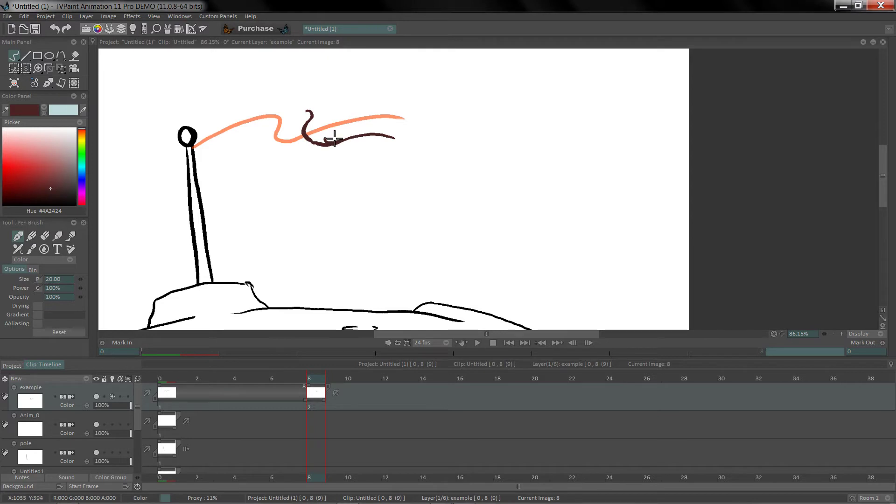
{"action": "key", "text": "2"}
{"action": "key", "text": "e"}
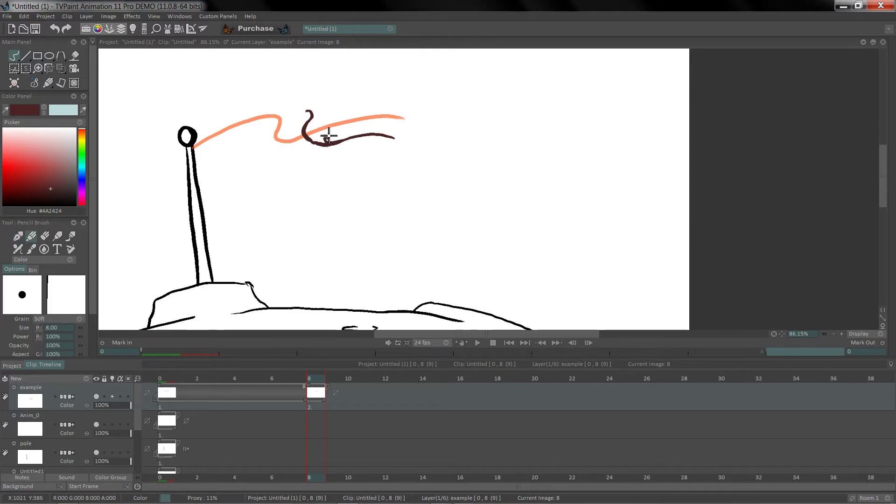
{"action": "left_click_drag", "start_coordinate": [330, 135], "coordinate": [321, 146]}
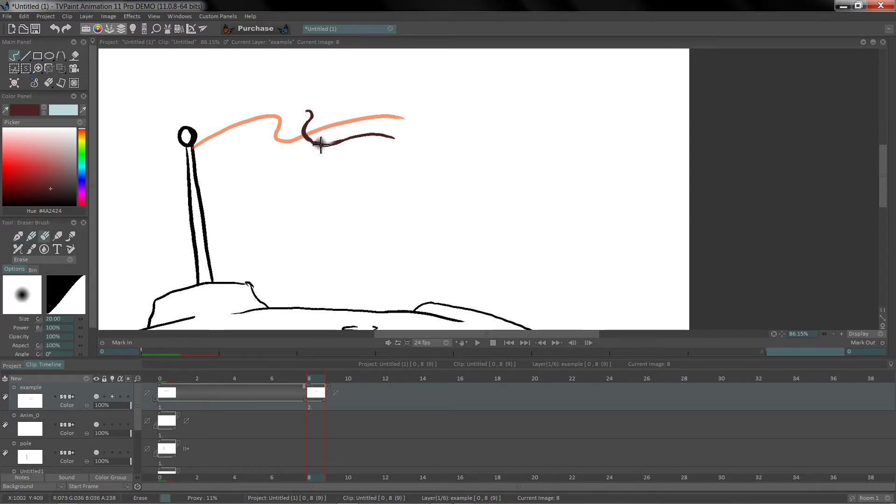
{"action": "key", "text": "3"}
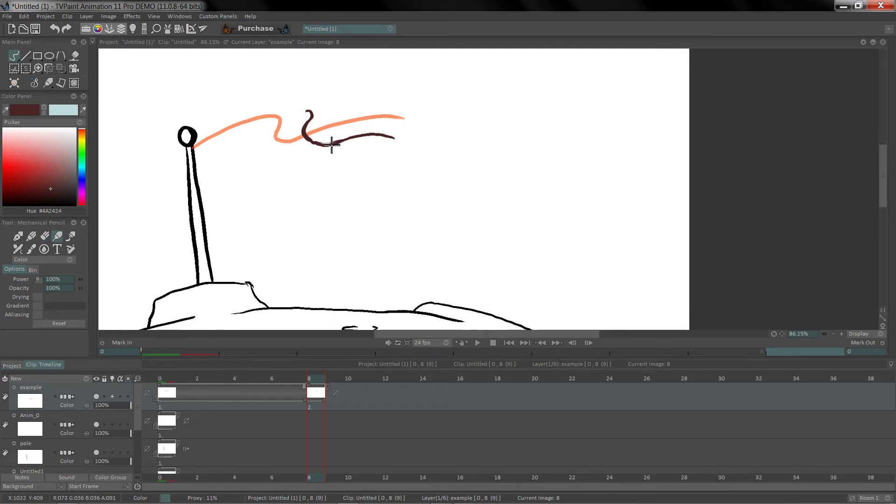
{"action": "key", "text": "4"}
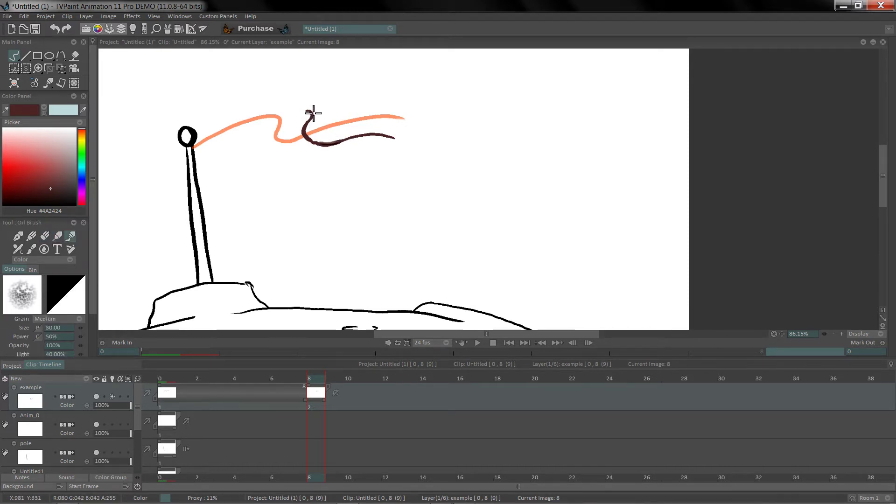
{"action": "left_click_drag", "start_coordinate": [314, 113], "coordinate": [194, 154]}
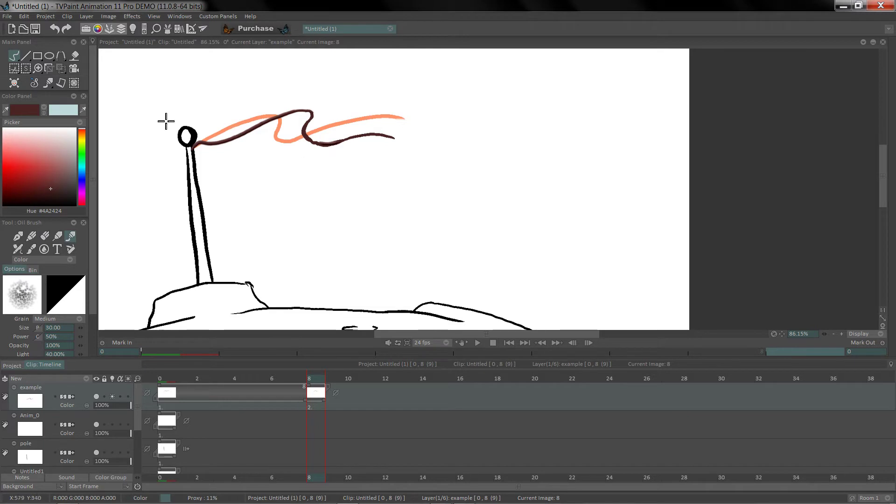
Step: Return to the Pen Brush with a test stroke above the wave, and undo all strokes drawn at frame 8
{"action": "left_click", "coordinate": [50, 84]}
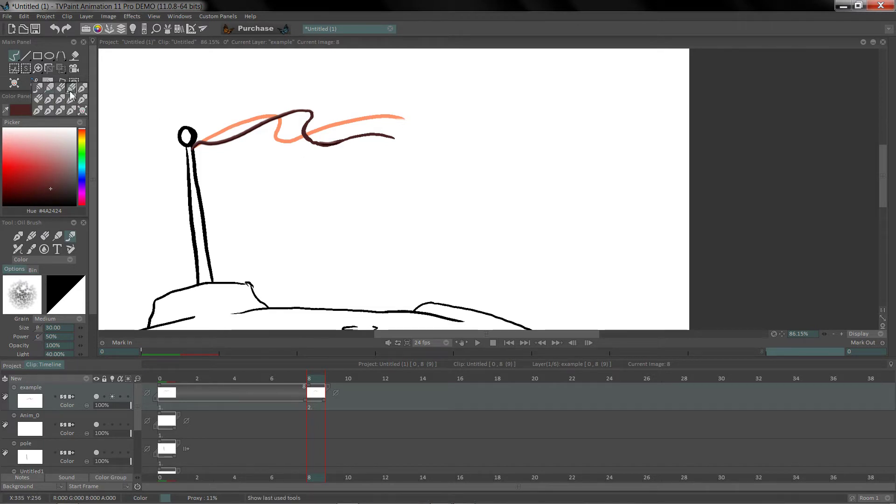
{"action": "left_click", "coordinate": [71, 88]}
{"action": "left_click_drag", "start_coordinate": [278, 91], "coordinate": [380, 96]}
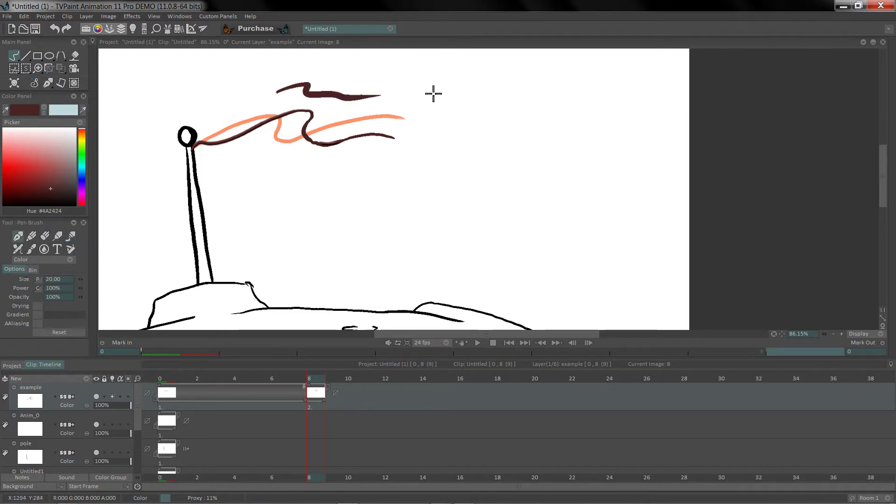
{"action": "key", "text": "ctrl+z"}
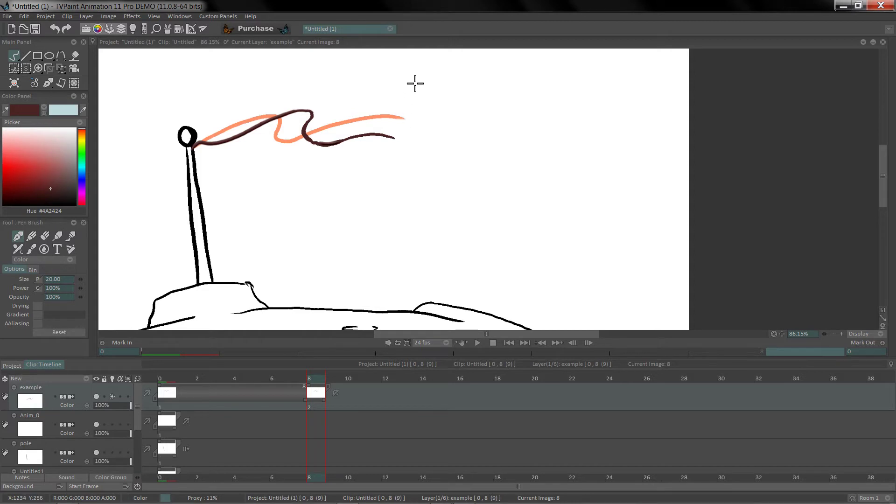
{"action": "key", "text": "ctrl+z"}
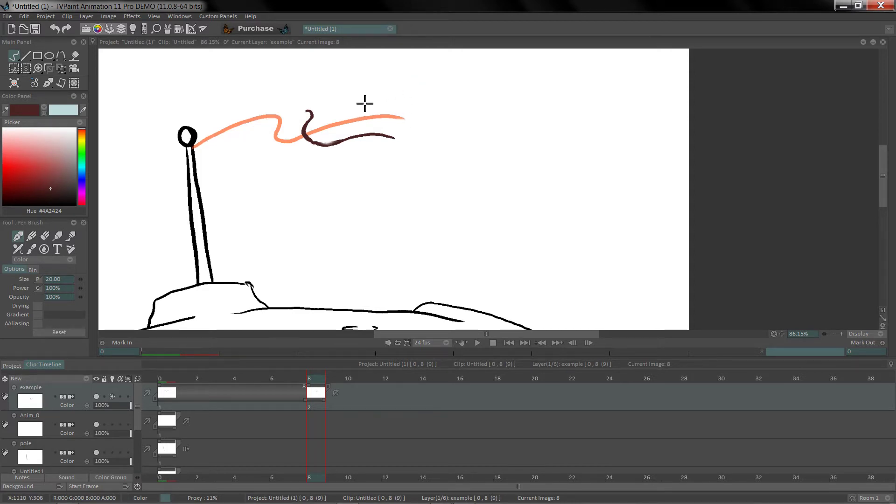
{"action": "key", "text": "ctrl+z"}
{"action": "key", "text": "ctrl+z"}
{"action": "key", "text": "ctrl+z"}
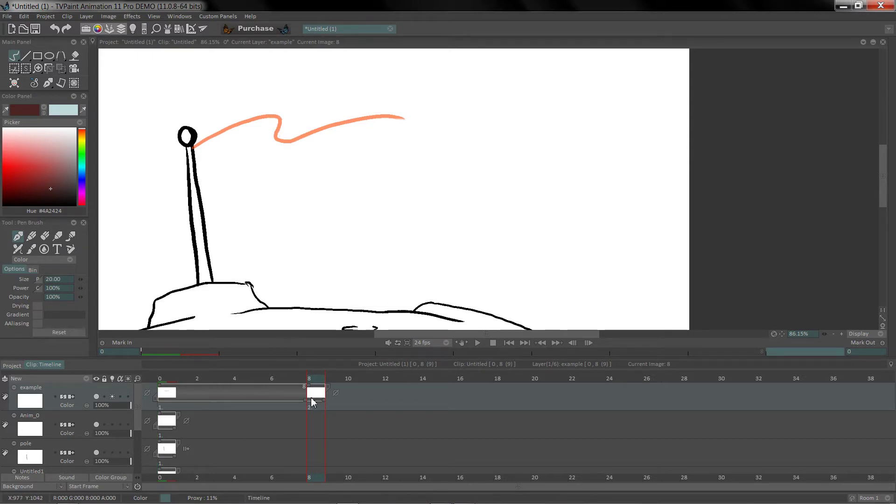
Step: Draw a second wave from the pole, shifted slightly forward from the first, and place it at frame 4 of the example layer
{"action": "left_click_drag", "start_coordinate": [312, 402], "coordinate": [238, 393]}
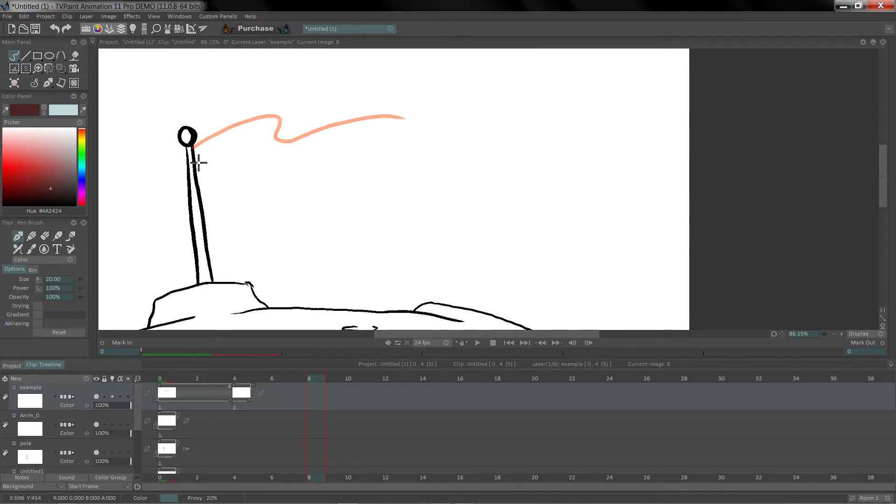
{"action": "left_click_drag", "start_coordinate": [235, 402], "coordinate": [225, 402]}
{"action": "mouse_move", "coordinate": [195, 149]}
{"action": "left_mouse_down"}
{"action": "mouse_move", "coordinate": [211, 153]}
{"action": "mouse_move", "coordinate": [279, 118]}
{"action": "mouse_move", "coordinate": [289, 118]}
{"action": "mouse_move", "coordinate": [294, 137]}
{"action": "mouse_move", "coordinate": [333, 139]}
{"action": "mouse_move", "coordinate": [405, 116]}
{"action": "left_mouse_up"}
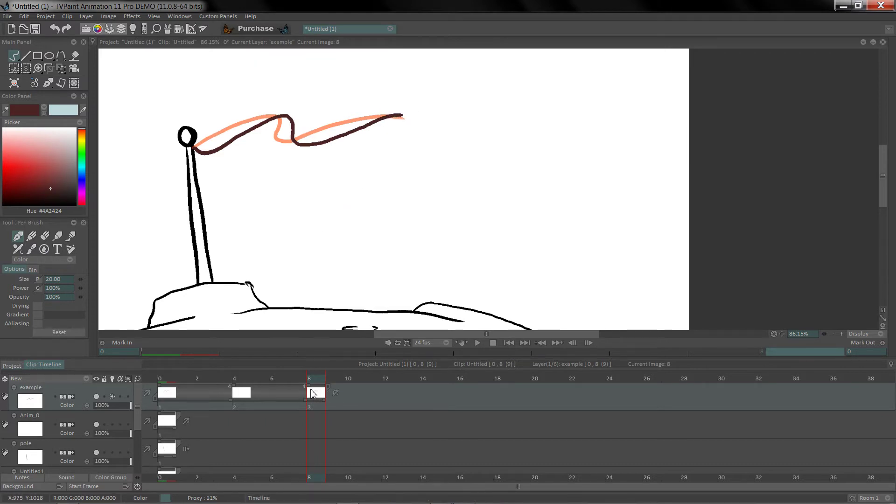
{"action": "mouse_move", "coordinate": [312, 390]}
{"action": "left_mouse_down"}
{"action": "mouse_move", "coordinate": [166, 379]}
{"action": "mouse_move", "coordinate": [309, 381]}
{"action": "left_mouse_up"}
{"action": "left_click", "coordinate": [221, 379]}
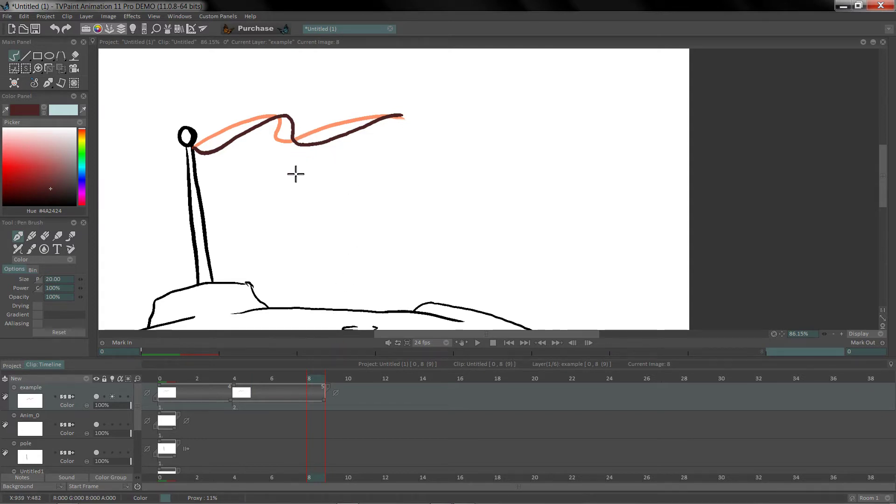
Step: Add an image at frame 8 with a third wave shifted further along, and draw a fourth wave at frame 12
{"action": "key", "text": "Return"}
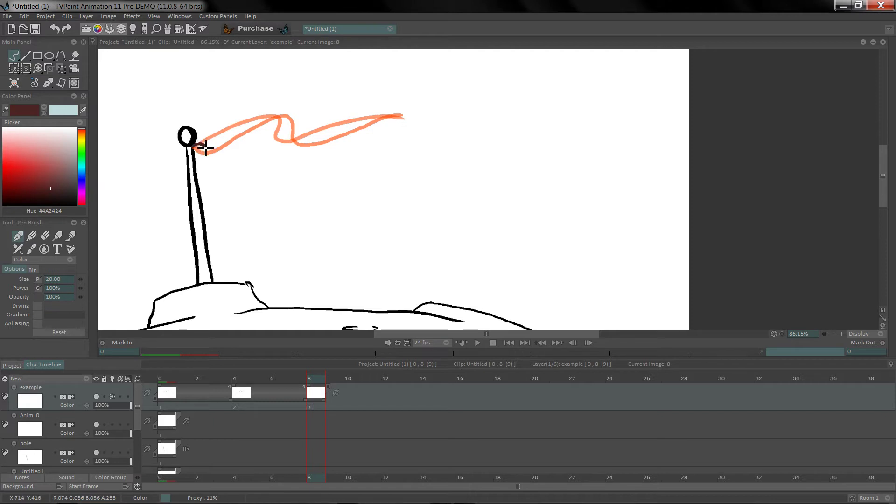
{"action": "mouse_move", "coordinate": [212, 153]}
{"action": "left_mouse_down"}
{"action": "mouse_move", "coordinate": [223, 159]}
{"action": "mouse_move", "coordinate": [257, 146]}
{"action": "mouse_move", "coordinate": [299, 119]}
{"action": "mouse_move", "coordinate": [332, 146]}
{"action": "mouse_move", "coordinate": [403, 121]}
{"action": "left_mouse_up"}
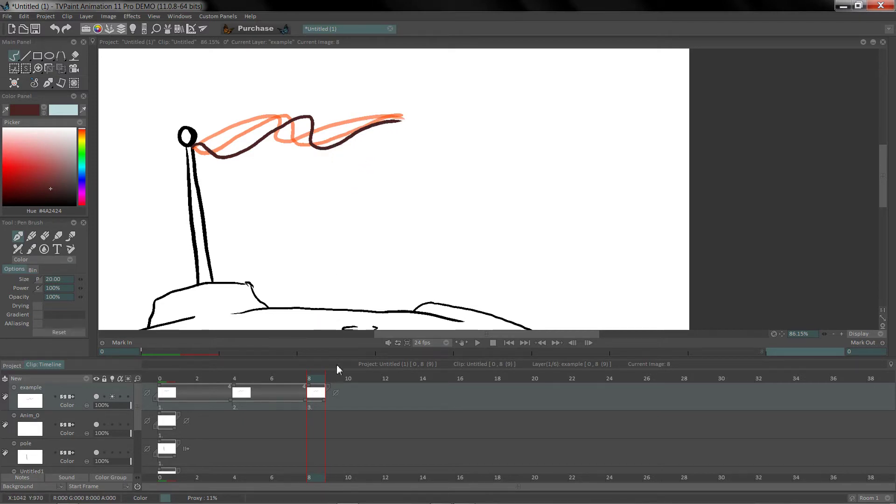
{"action": "left_click_drag", "start_coordinate": [360, 384], "coordinate": [391, 374]}
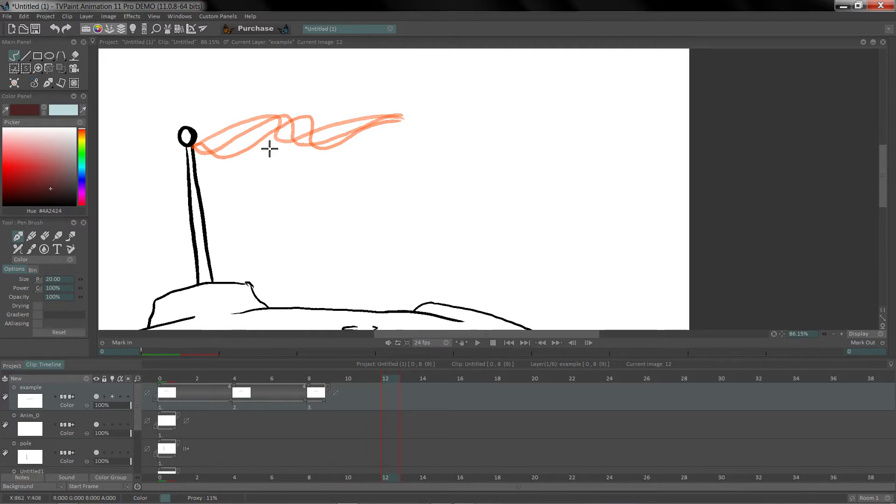
{"action": "mouse_move", "coordinate": [196, 147]}
{"action": "left_mouse_down"}
{"action": "mouse_move", "coordinate": [231, 139]}
{"action": "mouse_move", "coordinate": [248, 158]}
{"action": "mouse_move", "coordinate": [315, 124]}
{"action": "mouse_move", "coordinate": [330, 123]}
{"action": "mouse_move", "coordinate": [344, 143]}
{"action": "mouse_move", "coordinate": [376, 132]}
{"action": "left_mouse_up"}
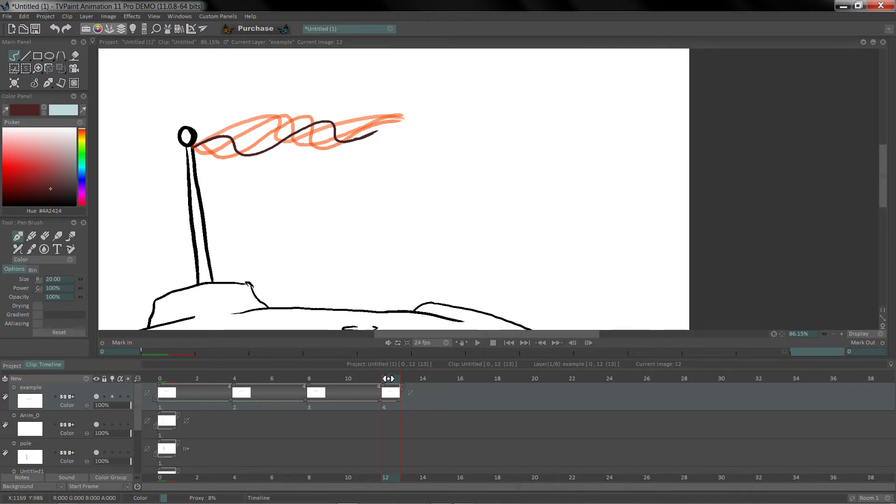
{"action": "mouse_move", "coordinate": [388, 378]}
{"action": "left_mouse_down"}
{"action": "mouse_move", "coordinate": [148, 395]}
{"action": "mouse_move", "coordinate": [161, 380]}
{"action": "mouse_move", "coordinate": [388, 375]}
{"action": "left_mouse_up"}
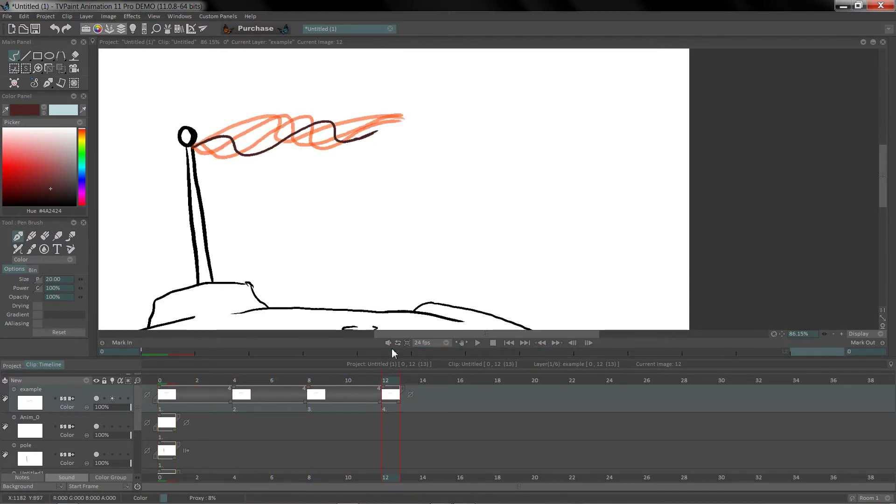
{"action": "left_click_drag", "start_coordinate": [373, 136], "coordinate": [395, 125]}
Step: Draw a fifth wave with its crests shifted further from the pole at frame 16, and return to frame 0
{"action": "left_click", "coordinate": [460, 378]}
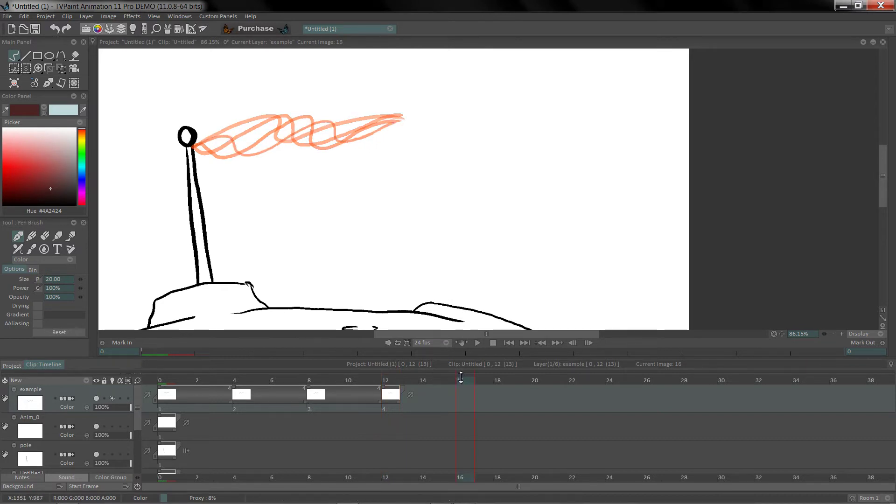
{"action": "mouse_move", "coordinate": [195, 148]}
{"action": "left_mouse_down"}
{"action": "mouse_move", "coordinate": [257, 128]}
{"action": "mouse_move", "coordinate": [299, 143]}
{"action": "mouse_move", "coordinate": [345, 123]}
{"action": "mouse_move", "coordinate": [393, 137]}
{"action": "left_mouse_up"}
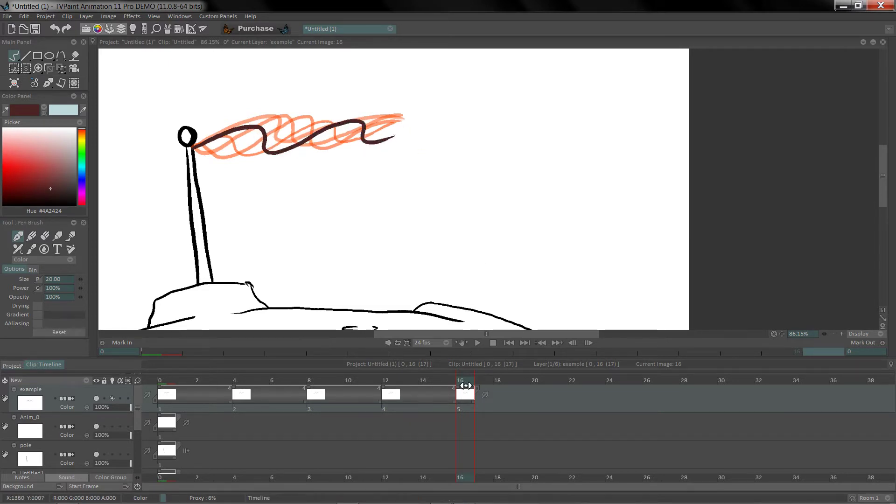
{"action": "mouse_move", "coordinate": [461, 380]}
{"action": "left_mouse_down"}
{"action": "mouse_move", "coordinate": [387, 379]}
{"action": "mouse_move", "coordinate": [400, 368]}
{"action": "mouse_move", "coordinate": [527, 362]}
{"action": "left_mouse_up"}
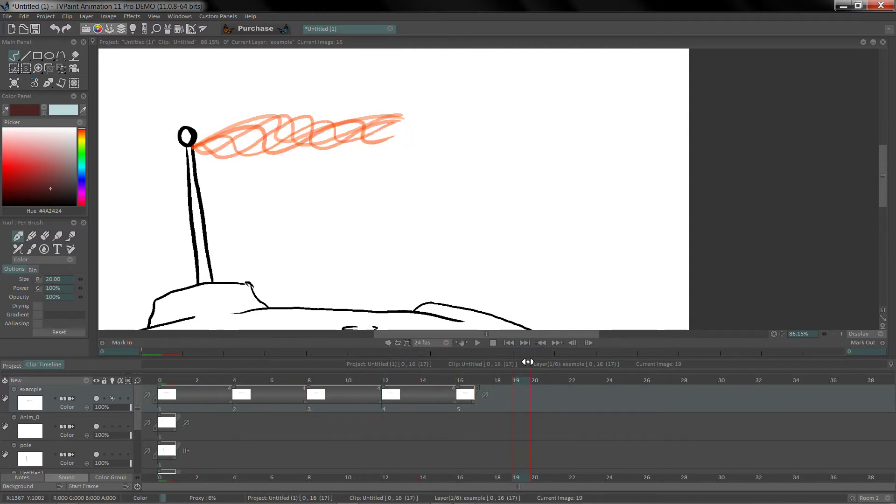
{"action": "left_click", "coordinate": [170, 385]}
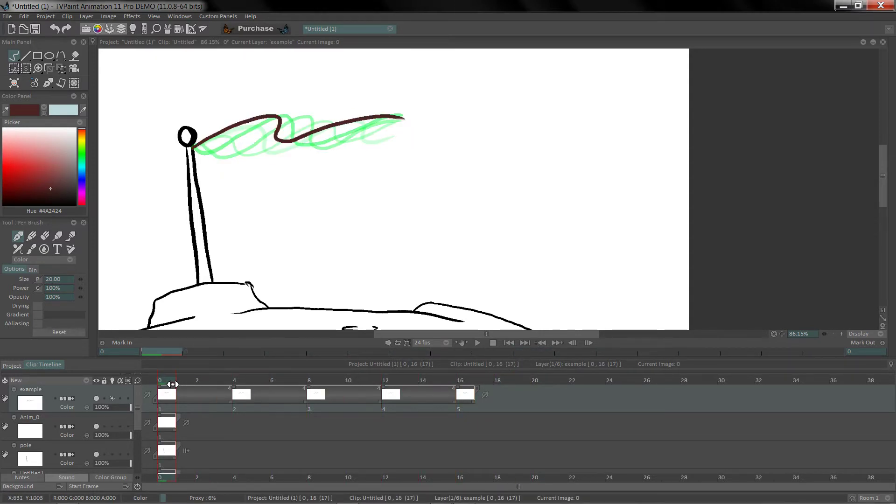
Step: Compare the first wave drawing at frame 0 with the last one at frame 16 by moving through the frames
{"action": "left_click", "coordinate": [464, 381]}
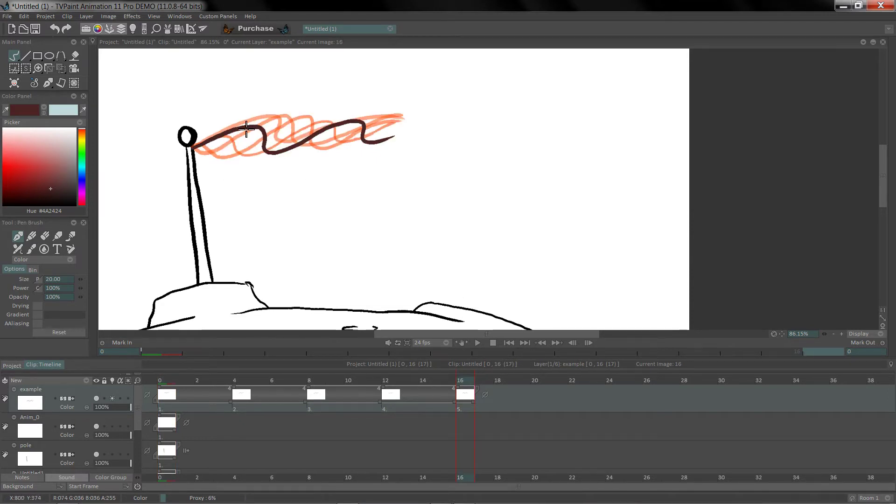
{"action": "left_click", "coordinate": [175, 383]}
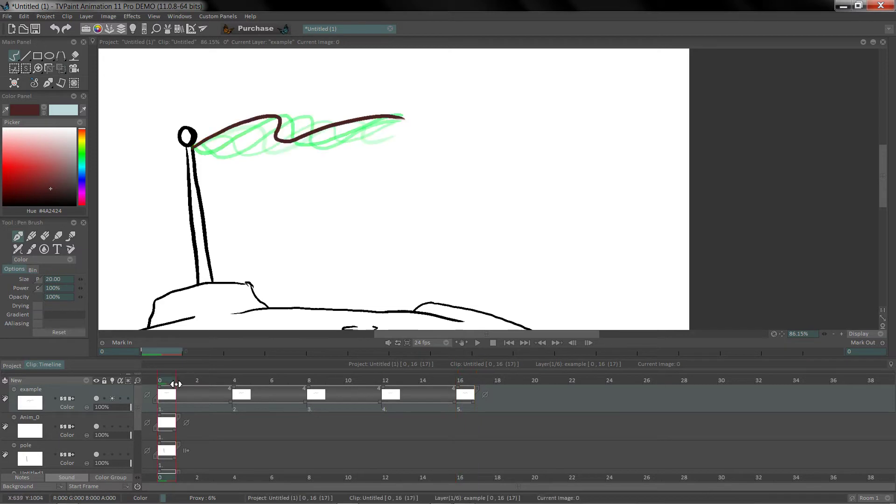
{"action": "left_click_drag", "start_coordinate": [173, 381], "coordinate": [468, 365]}
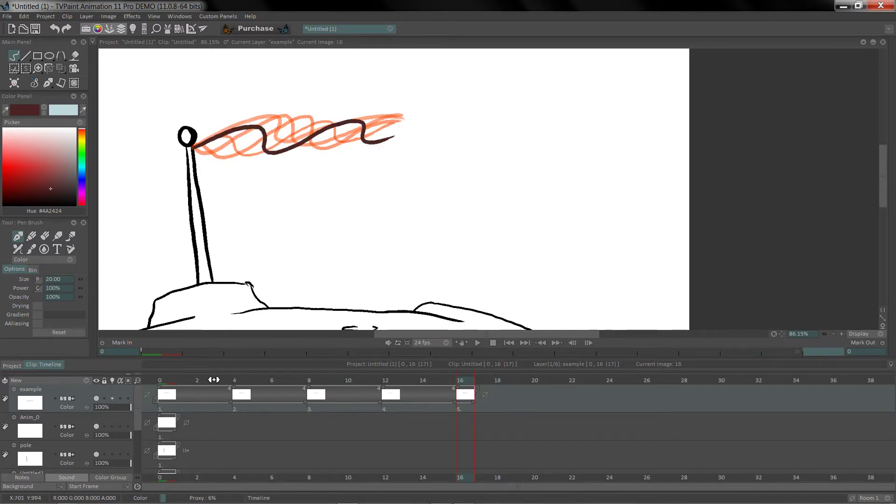
{"action": "left_click", "coordinate": [174, 382]}
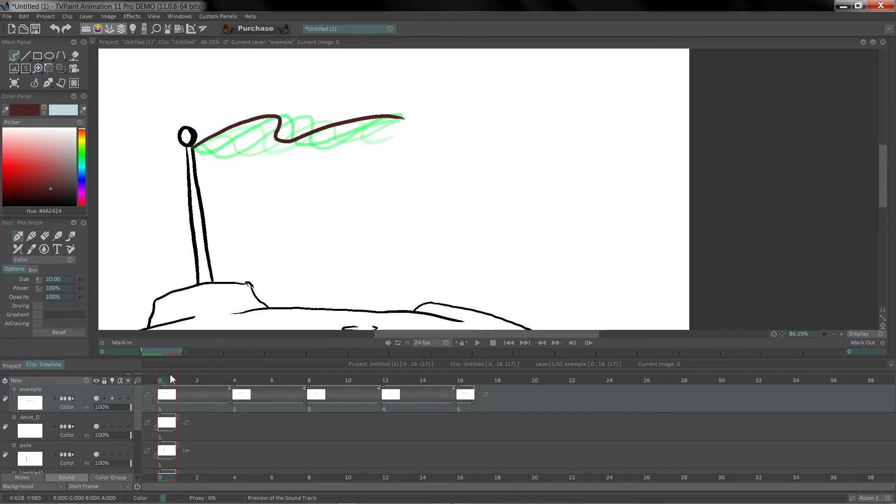
{"action": "left_click_drag", "start_coordinate": [177, 373], "coordinate": [532, 378]}
{"action": "left_click", "coordinate": [210, 377]}
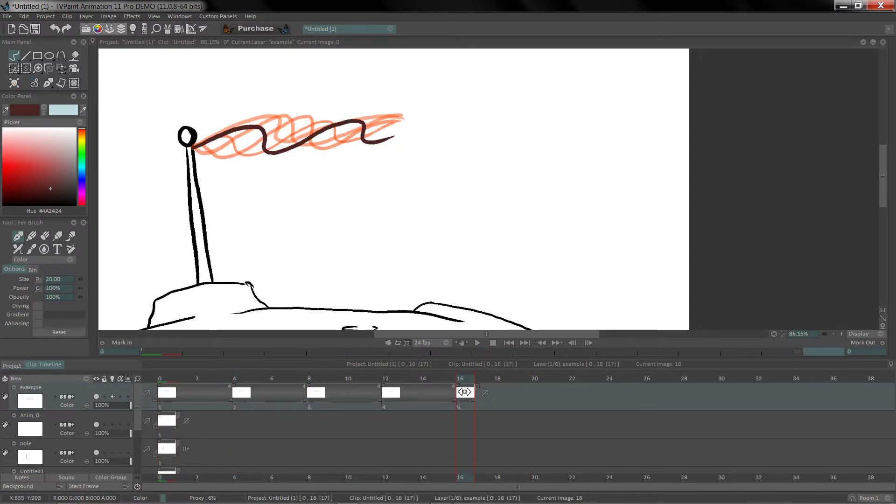
Step: Set the Mark Out point to frame 19 and preview the animation
{"action": "left_click", "coordinate": [526, 387]}
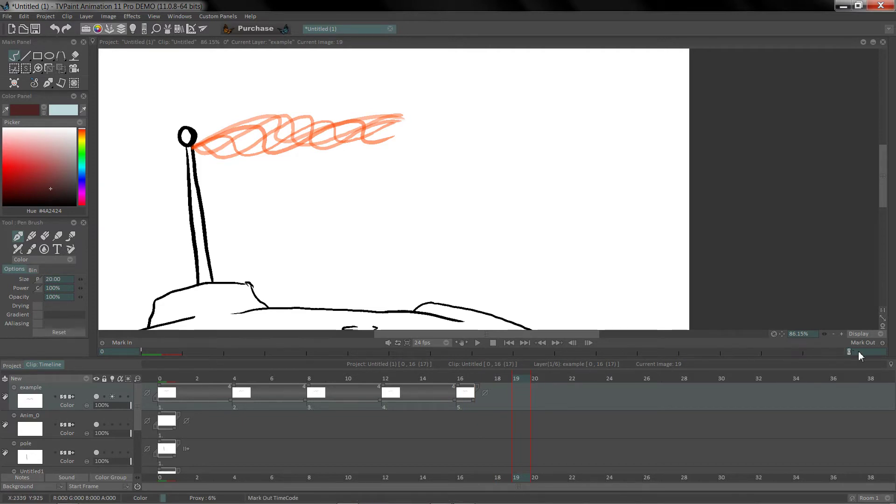
{"action": "type", "text": "19"}
{"action": "key", "text": "Return"}
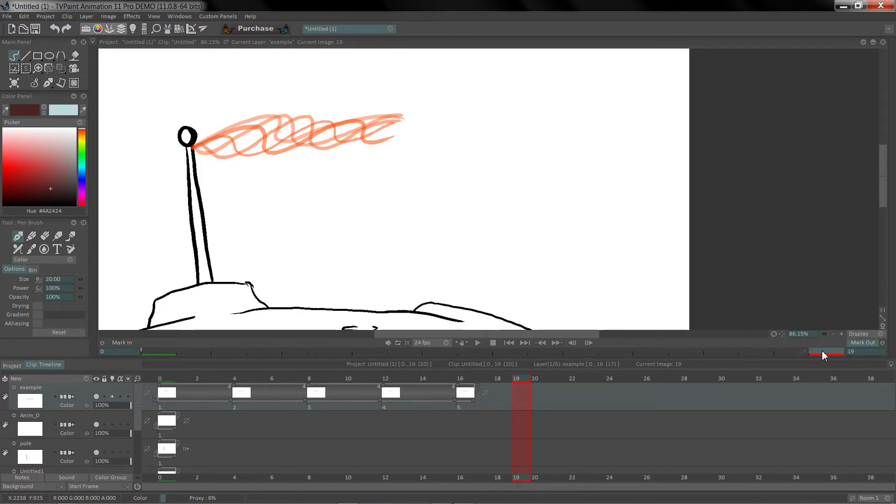
{"action": "left_click", "coordinate": [477, 343]}
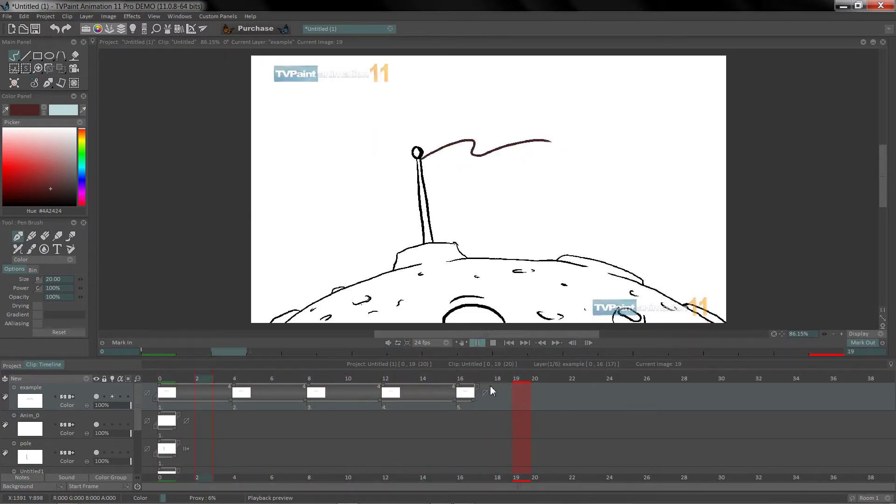
{"action": "key", "text": "space"}
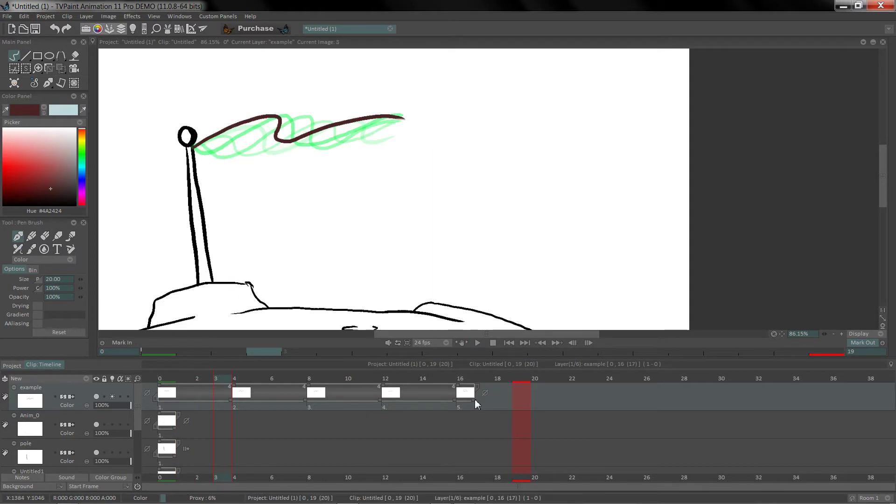
Step: Extend the exposure of the last wave drawing on the example layer through frame 19 and play the animation again
{"action": "left_click_drag", "start_coordinate": [475, 399], "coordinate": [529, 400]}
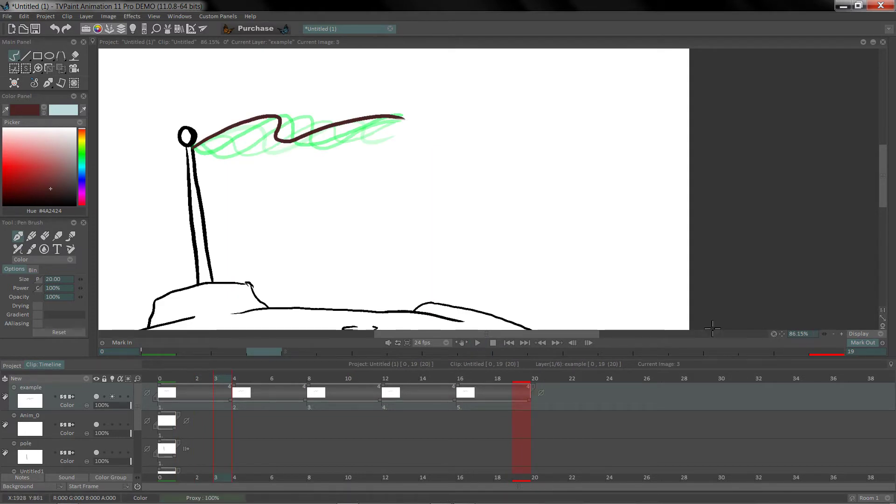
{"action": "left_click", "coordinate": [477, 343]}
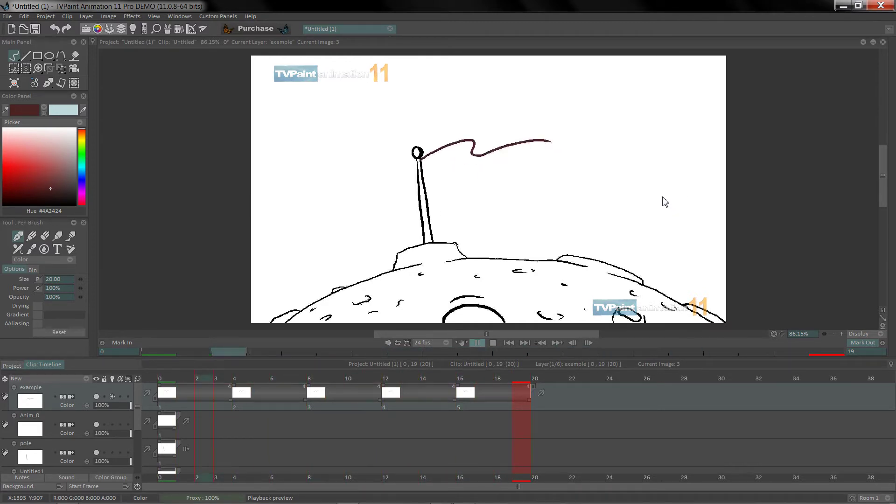
{"action": "key", "text": "space"}
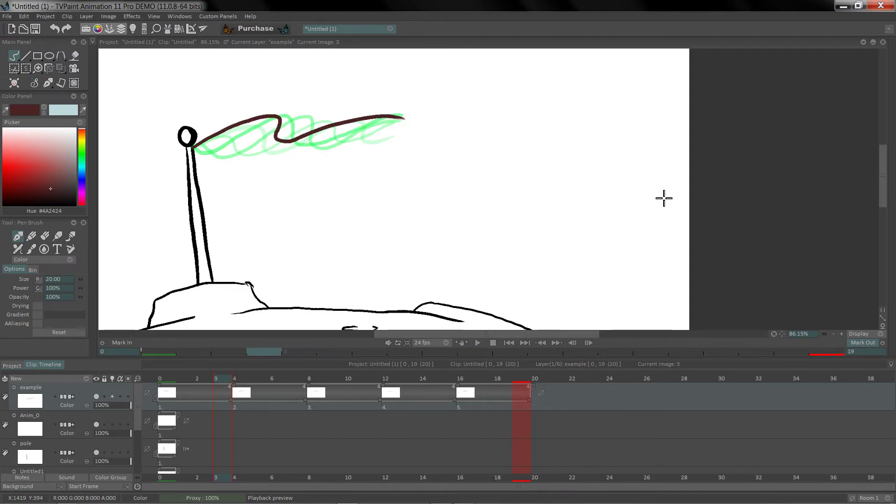
{"action": "left_click", "coordinate": [882, 42]}
{"action": "left_click", "coordinate": [525, 234]}
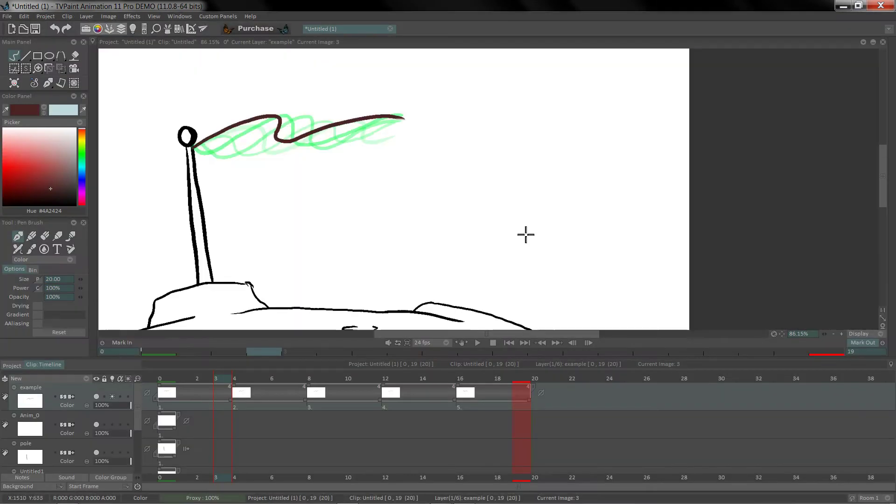
Step: Add an empty image at frame 2 of the example layer, between the first and second wave drawings
{"action": "left_click", "coordinate": [174, 390]}
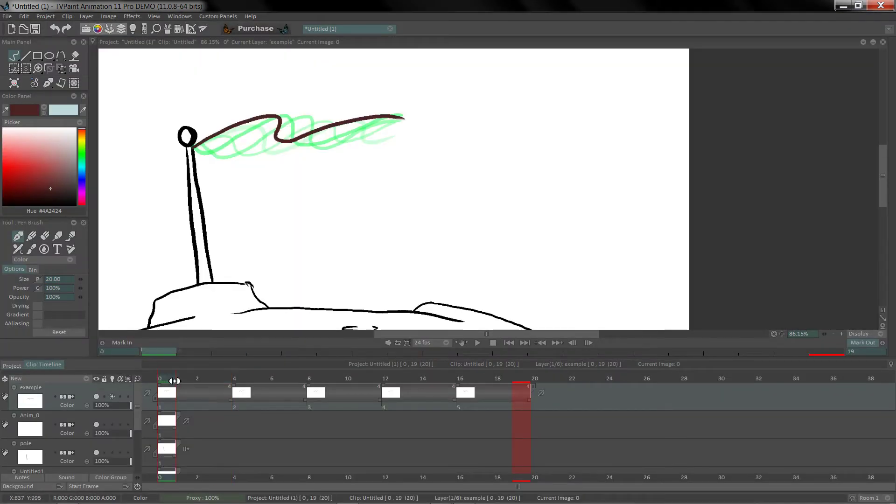
{"action": "left_click", "coordinate": [206, 379]}
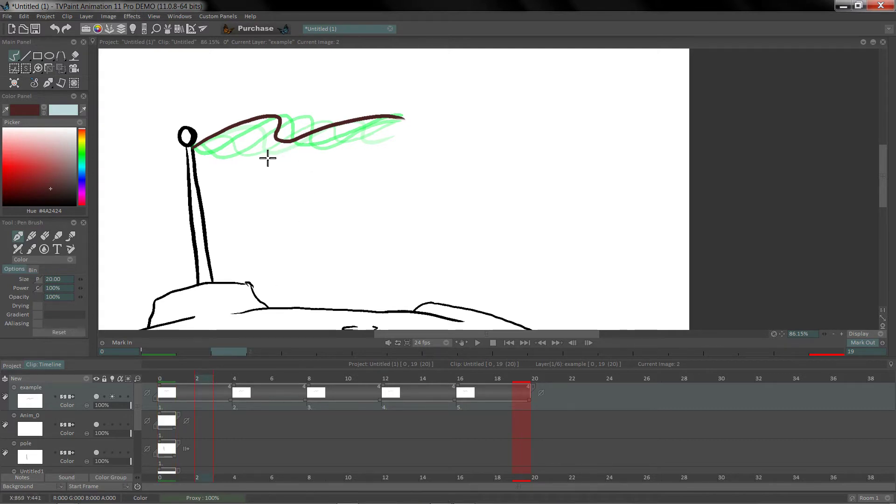
{"action": "key", "text": "Return"}
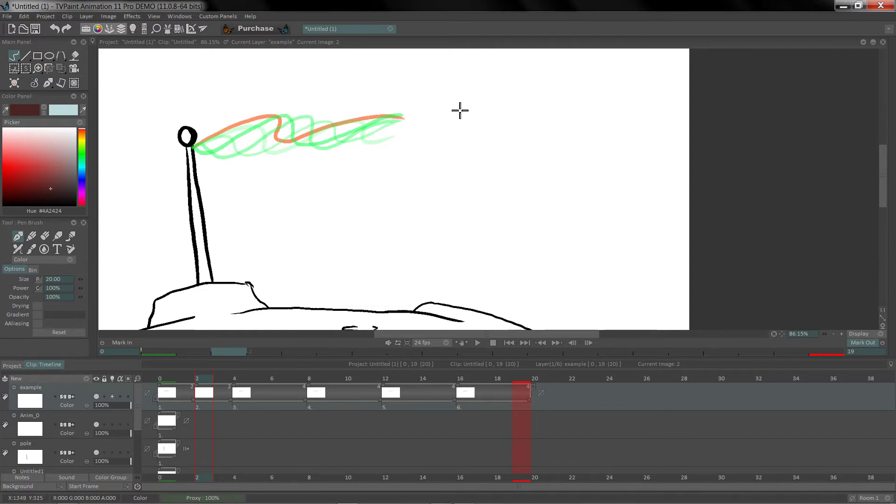
Step: Limit the light table to one previous and one next drawing
{"action": "left_click", "coordinate": [112, 379]}
{"action": "left_click", "coordinate": [167, 383]}
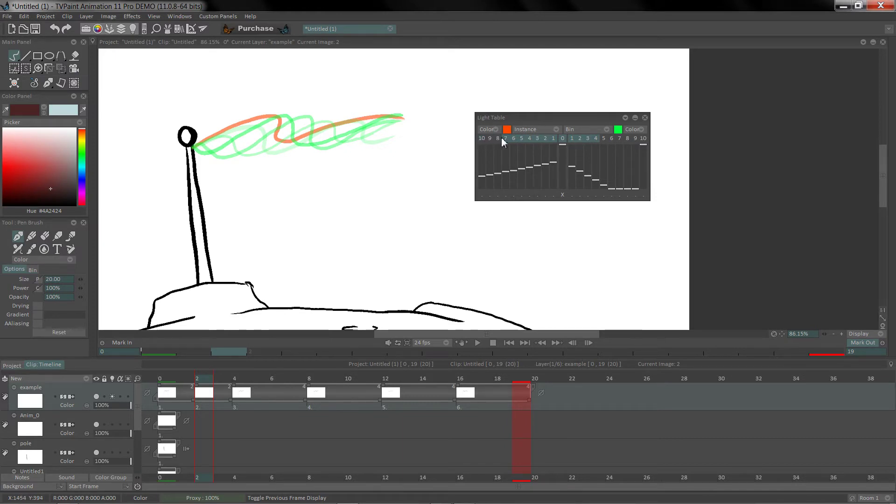
{"action": "left_click", "coordinate": [545, 138]}
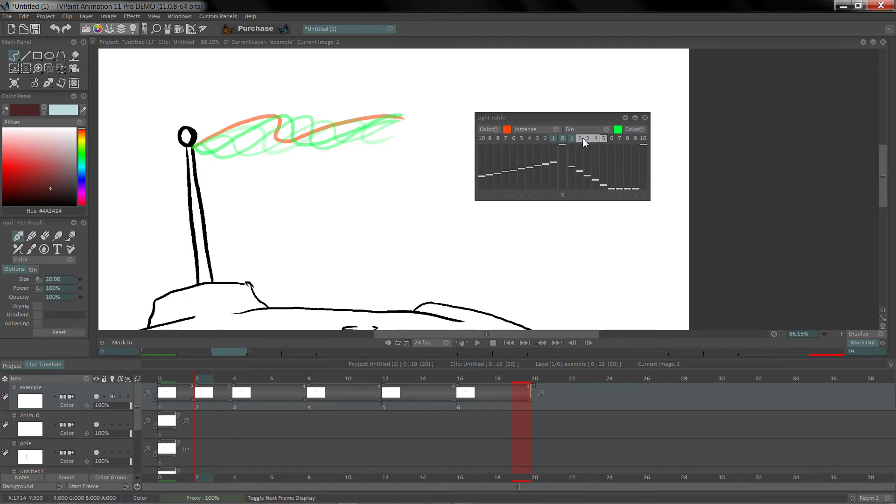
{"action": "left_click_drag", "start_coordinate": [596, 139], "coordinate": [582, 141]}
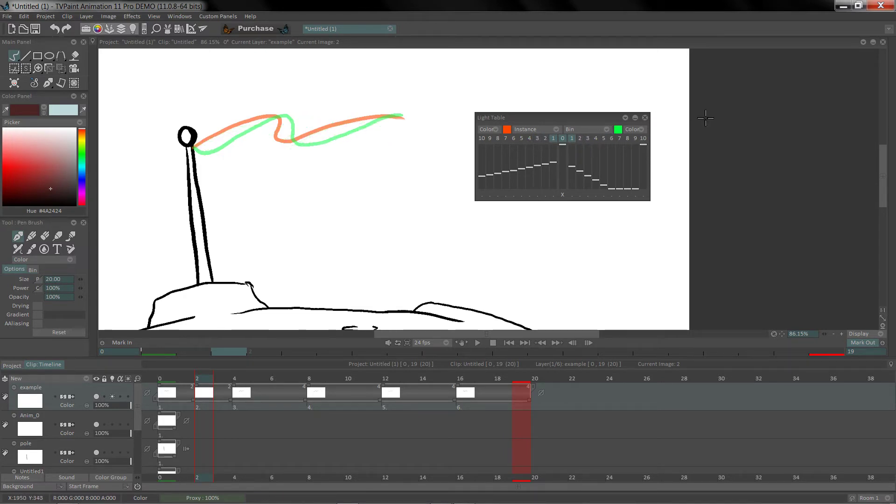
{"action": "left_click", "coordinate": [645, 117]}
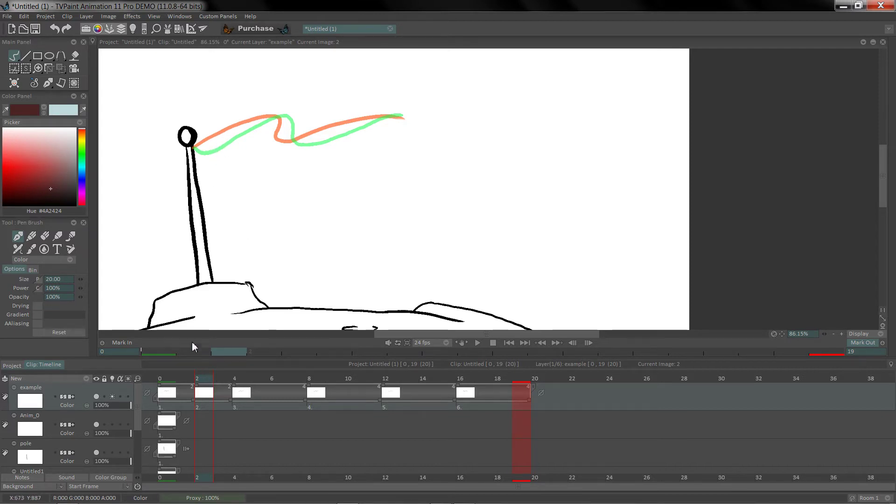
Step: Try showing two previous and two next drawings in the light table, and restore it to one on each side
{"action": "left_click", "coordinate": [112, 378]}
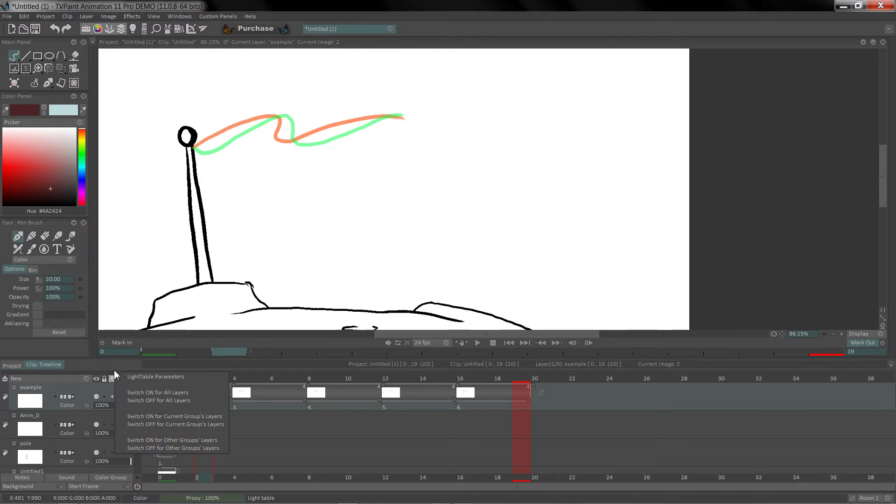
{"action": "left_click", "coordinate": [163, 378]}
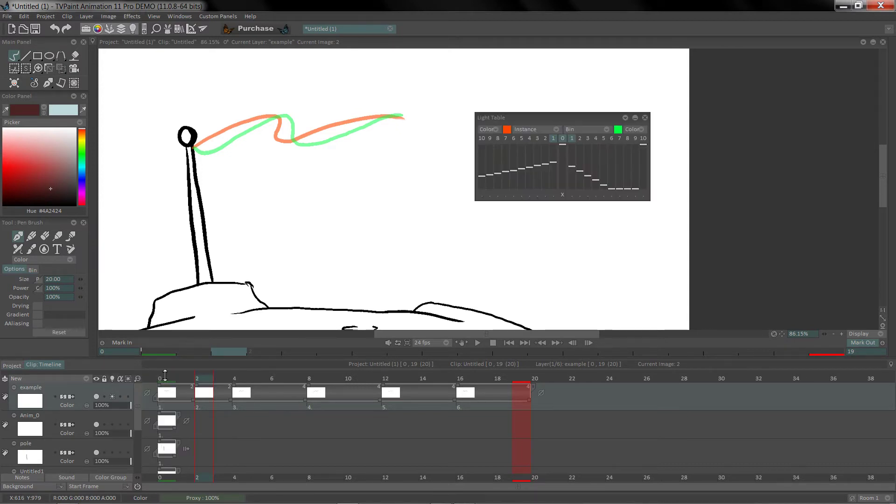
{"action": "left_click", "coordinate": [580, 139]}
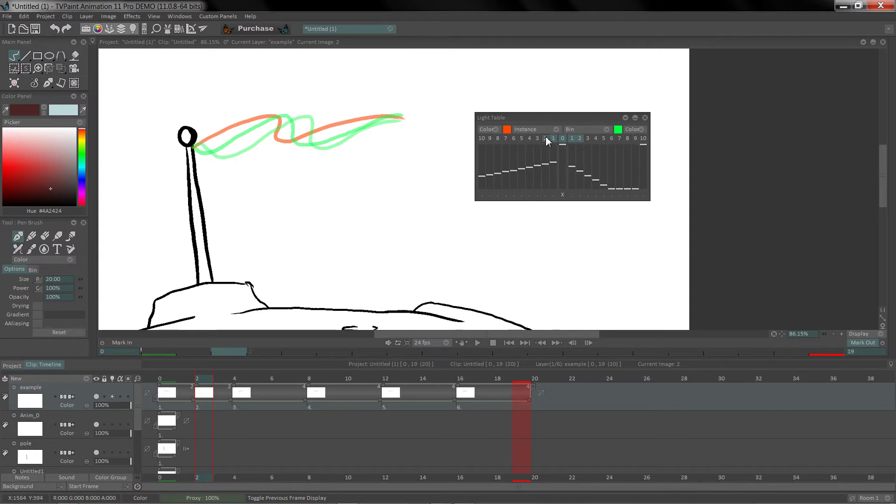
{"action": "left_click", "coordinate": [645, 118]}
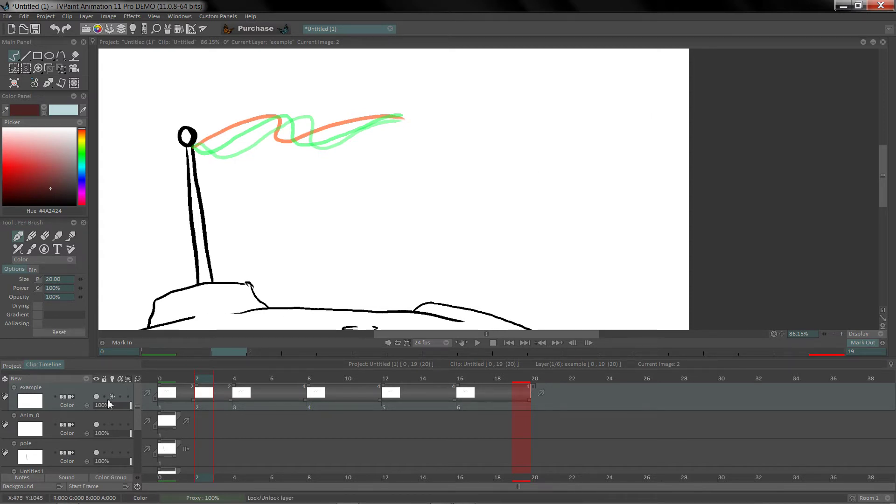
{"action": "left_click", "coordinate": [112, 378]}
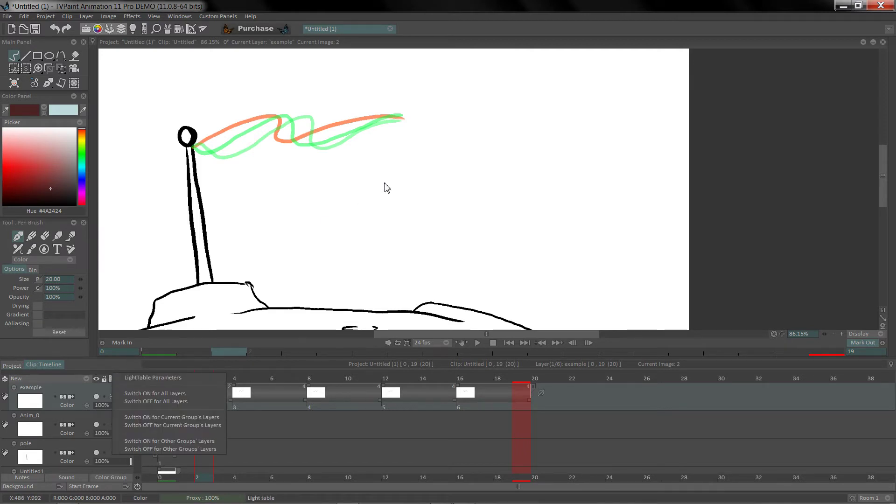
{"action": "left_click", "coordinate": [145, 378]}
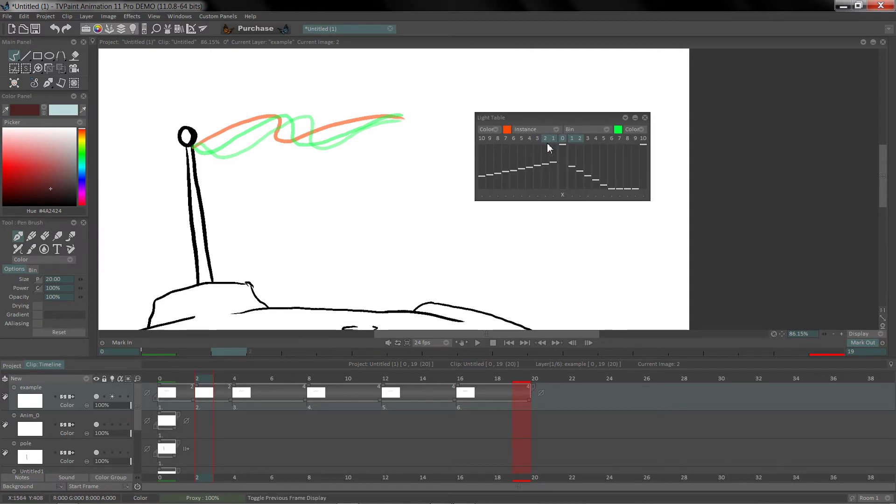
{"action": "left_click", "coordinate": [579, 138]}
{"action": "left_click", "coordinate": [645, 118]}
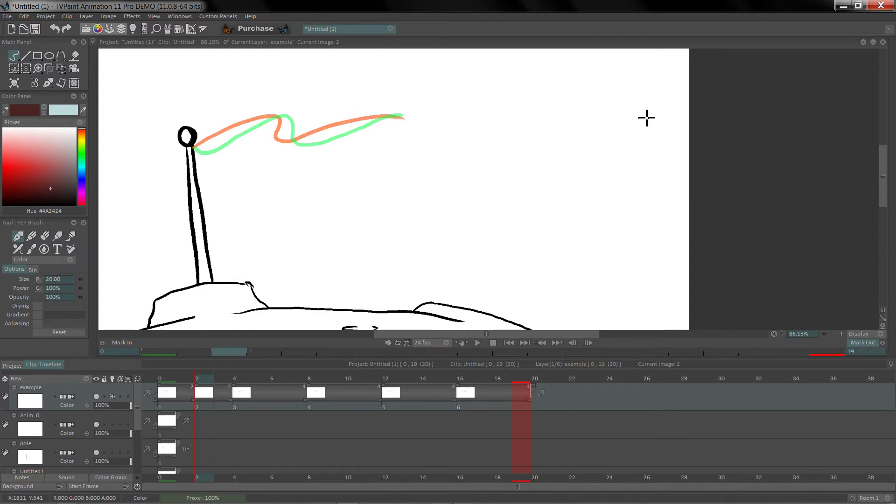
Step: Draw an in-between wave from the pole at frame 2, halfway between the drawings at frames 0 and 4
{"action": "left_click", "coordinate": [239, 378]}
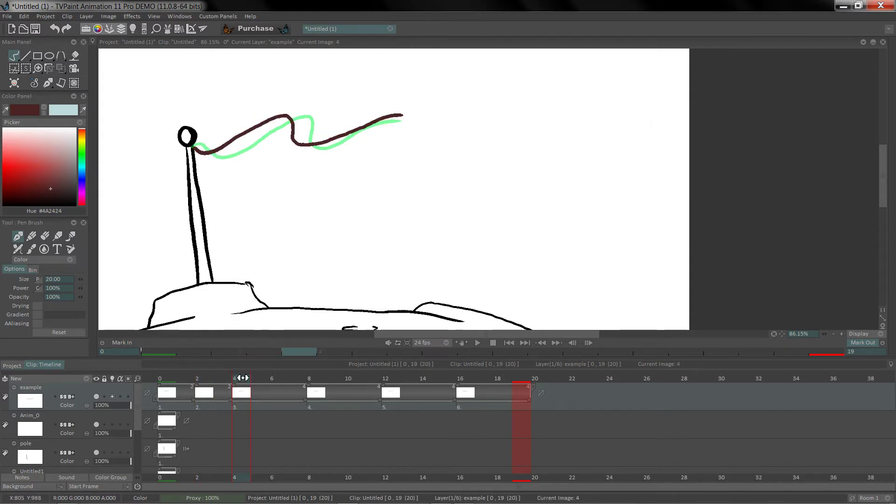
{"action": "left_click", "coordinate": [206, 379]}
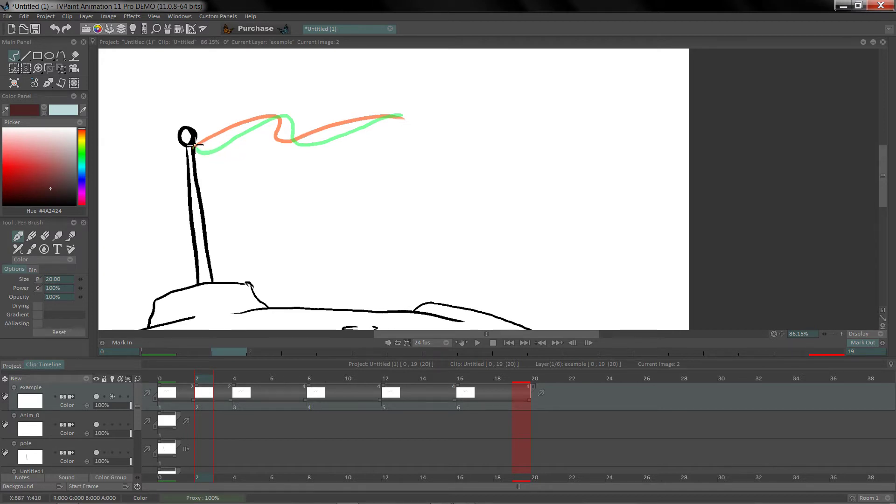
{"action": "mouse_move", "coordinate": [202, 150]}
{"action": "left_mouse_down"}
{"action": "mouse_move", "coordinate": [280, 116]}
{"action": "mouse_move", "coordinate": [294, 147]}
{"action": "mouse_move", "coordinate": [401, 118]}
{"action": "left_mouse_up"}
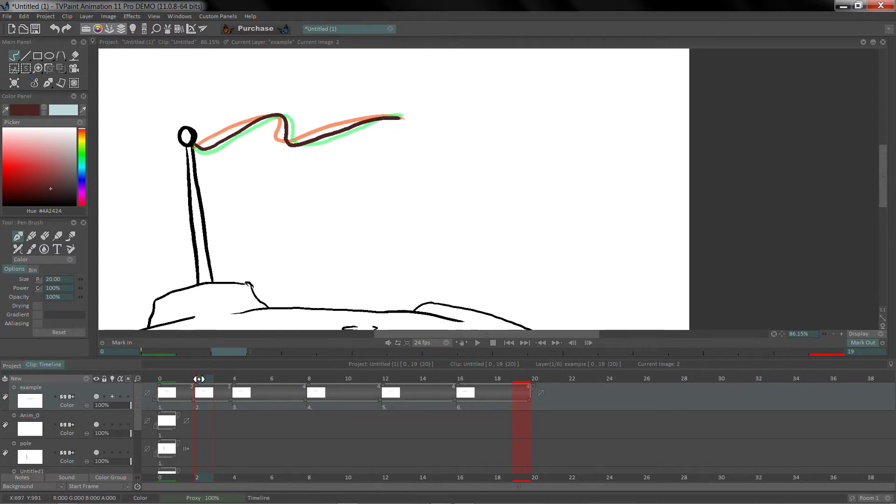
Step: Add an image at frame 6 of the example layer and draw the in-between wave for frames 4 and 8
{"action": "left_click_drag", "start_coordinate": [199, 378], "coordinate": [278, 371]}
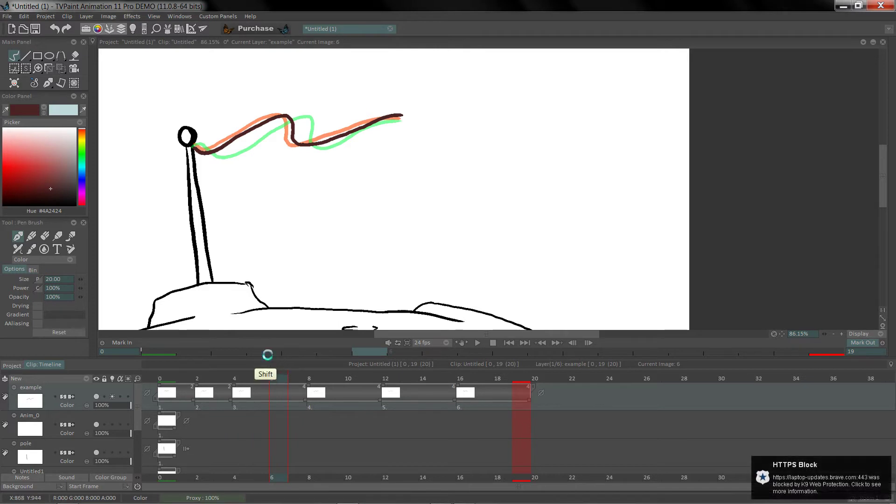
{"action": "key", "text": "BackSpace"}
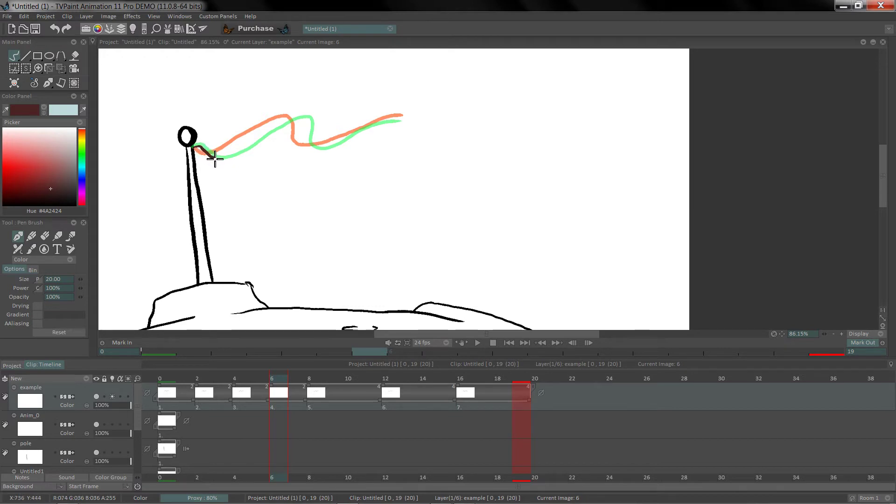
{"action": "mouse_move", "coordinate": [214, 159]}
{"action": "left_mouse_down"}
{"action": "mouse_move", "coordinate": [299, 116]}
{"action": "mouse_move", "coordinate": [315, 152]}
{"action": "mouse_move", "coordinate": [402, 120]}
{"action": "left_mouse_up"}
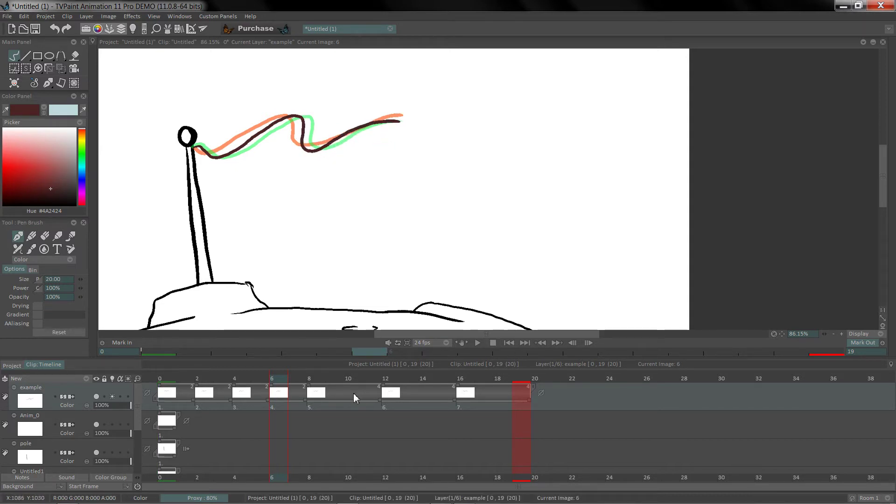
Step: Add an image at frame 10 of the example layer and draw the in-between wave for frames 8 and 12
{"action": "left_click", "coordinate": [353, 379]}
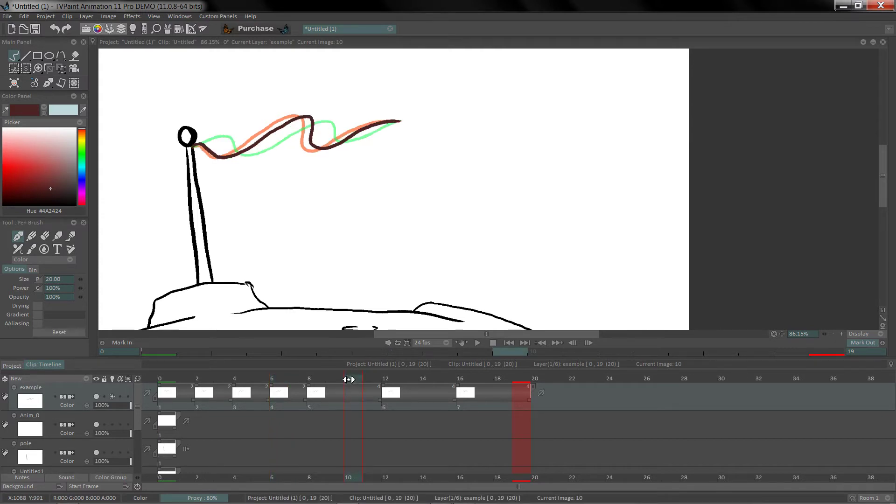
{"action": "key", "text": "BackSpace"}
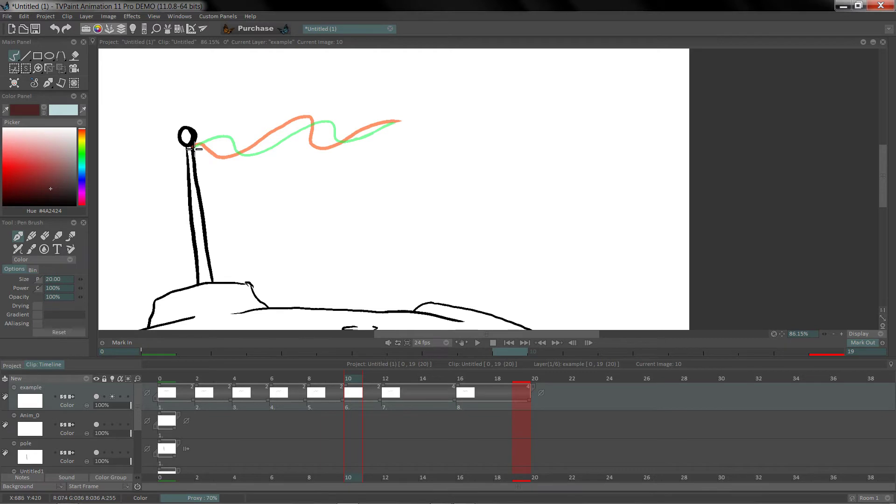
{"action": "mouse_move", "coordinate": [205, 142]}
{"action": "left_mouse_down"}
{"action": "mouse_move", "coordinate": [243, 161]}
{"action": "mouse_move", "coordinate": [314, 120]}
{"action": "mouse_move", "coordinate": [322, 120]}
{"action": "mouse_move", "coordinate": [326, 153]}
{"action": "mouse_move", "coordinate": [408, 128]}
{"action": "left_mouse_up"}
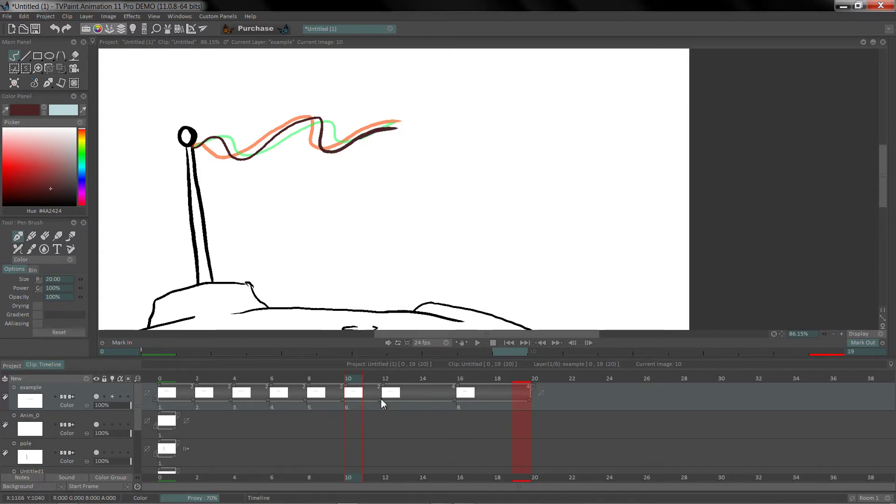
Step: Add an image at frame 14 of the example layer and draw the in-between wave for frames 12 and 16
{"action": "mouse_move", "coordinate": [351, 382]}
{"action": "left_mouse_down"}
{"action": "mouse_move", "coordinate": [189, 380]}
{"action": "mouse_move", "coordinate": [428, 372]}
{"action": "left_mouse_up"}
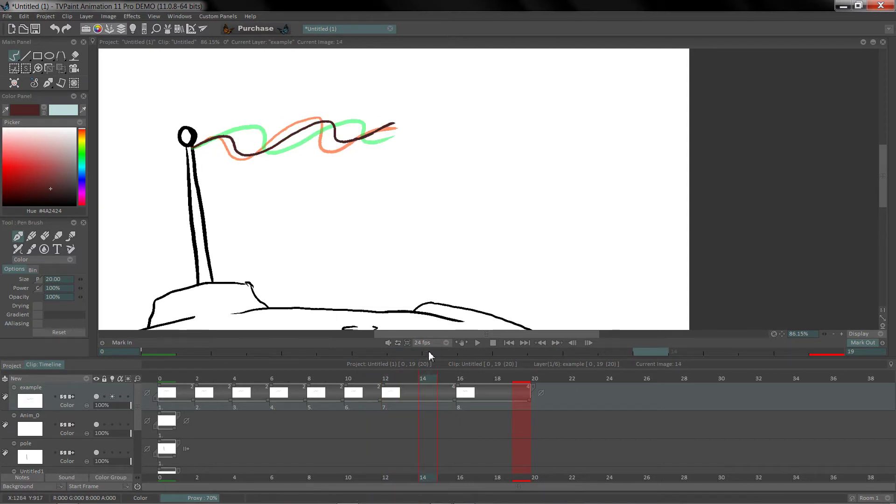
{"action": "key", "text": "Return"}
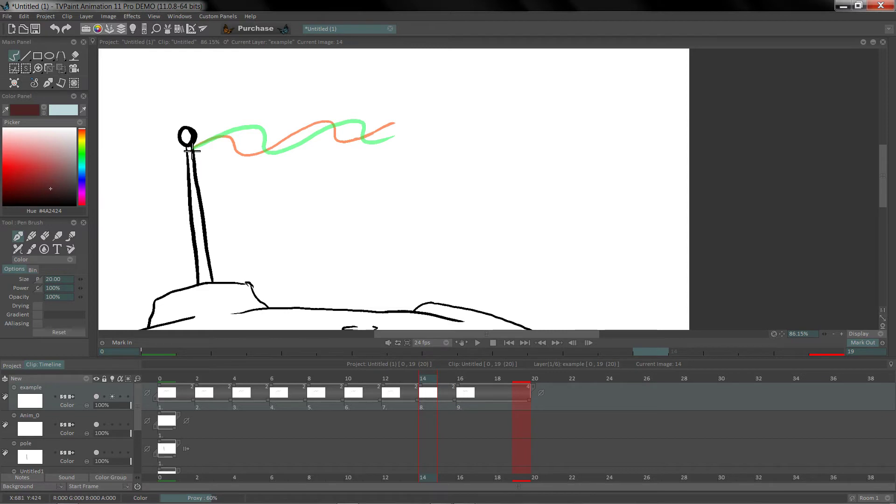
{"action": "mouse_move", "coordinate": [206, 140]}
{"action": "left_mouse_down"}
{"action": "mouse_move", "coordinate": [240, 130]}
{"action": "mouse_move", "coordinate": [259, 160]}
{"action": "mouse_move", "coordinate": [333, 120]}
{"action": "mouse_move", "coordinate": [360, 148]}
{"action": "mouse_move", "coordinate": [390, 132]}
{"action": "left_mouse_up"}
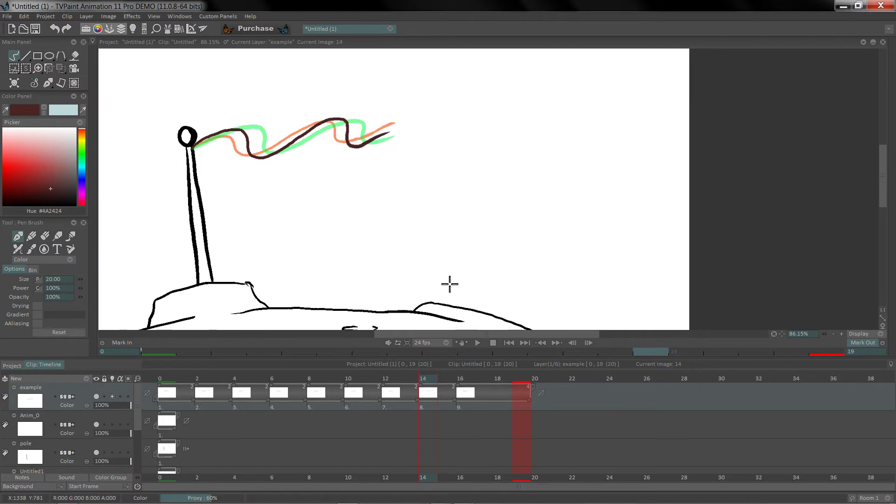
Step: Add an empty image at frame 18 of the example layer and copy the first wave drawing to frame 20
{"action": "left_click", "coordinate": [501, 379]}
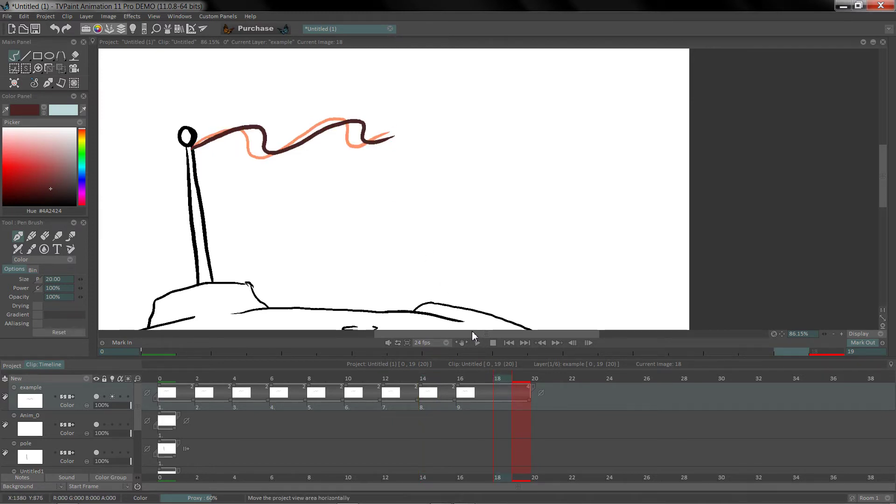
{"action": "key", "text": "Insert"}
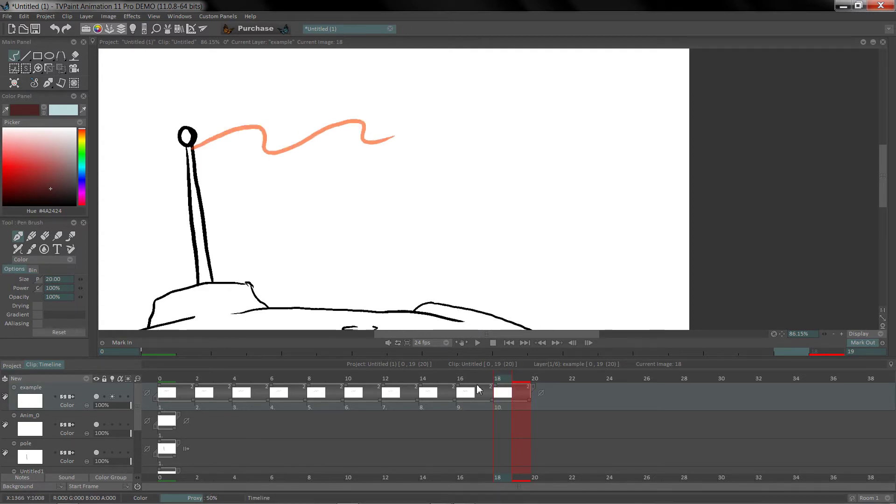
{"action": "left_click", "coordinate": [173, 380]}
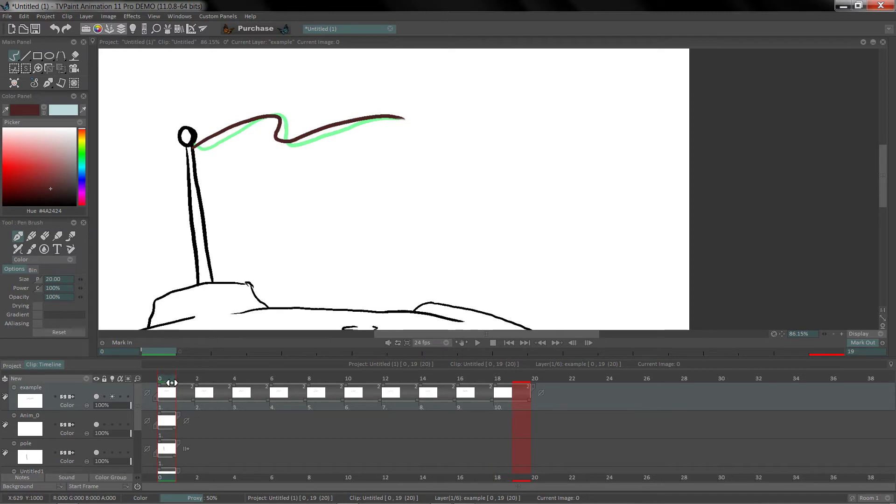
{"action": "right_click", "coordinate": [166, 395]}
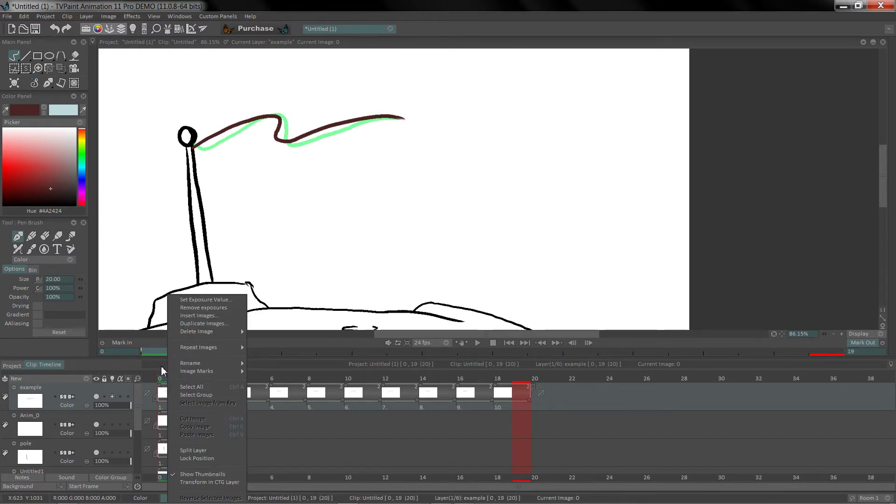
{"action": "left_click", "coordinate": [166, 410]}
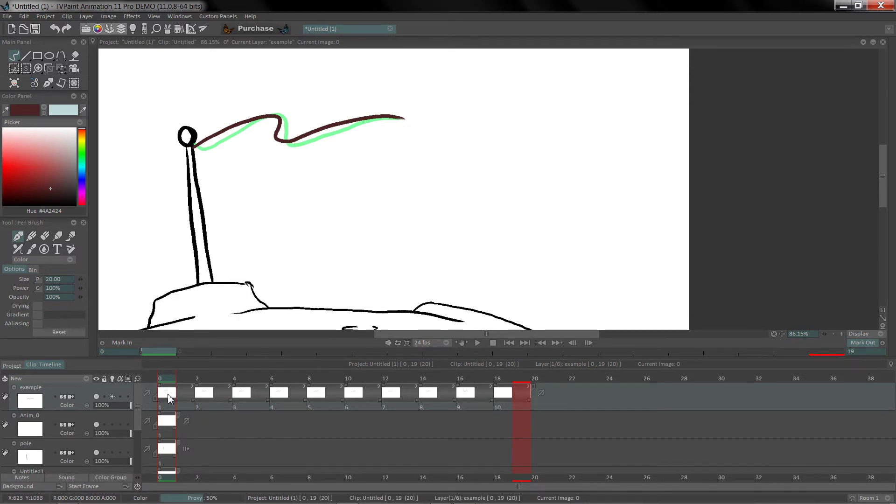
{"action": "left_click", "coordinate": [168, 396]}
{"action": "left_click_drag", "start_coordinate": [525, 384], "coordinate": [544, 382]}
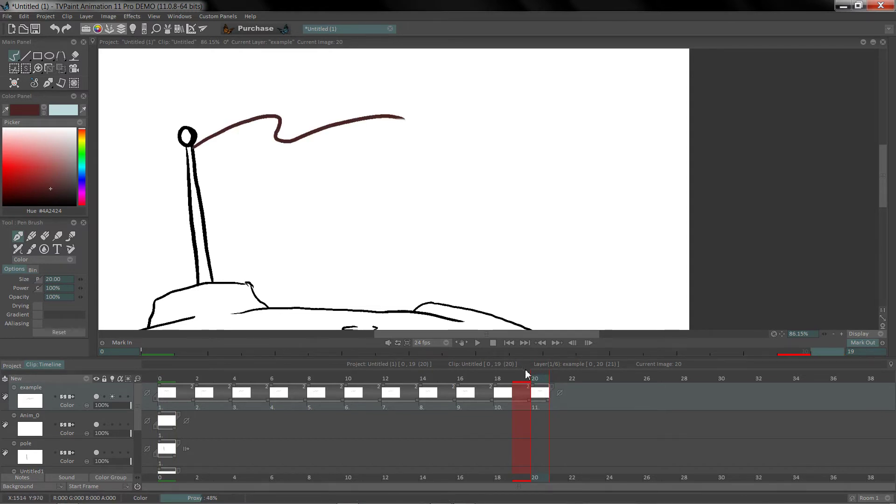
Step: Draw the in-between wave from the pole at frame 18, halfway between the drawings at frames 16 and 20
{"action": "left_click", "coordinate": [504, 378]}
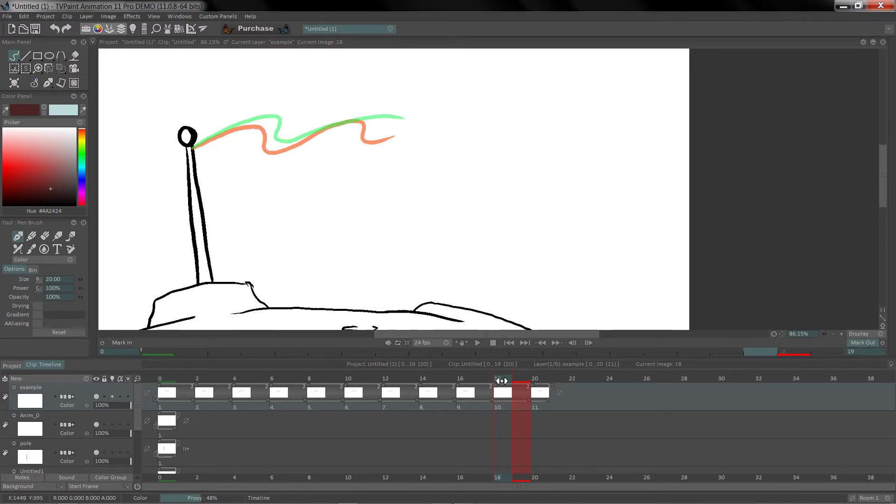
{"action": "key", "text": "Right"}
{"action": "key", "text": "Left"}
{"action": "mouse_move", "coordinate": [194, 149]}
{"action": "left_mouse_down"}
{"action": "mouse_move", "coordinate": [238, 126]}
{"action": "mouse_move", "coordinate": [282, 151]}
{"action": "left_mouse_up"}
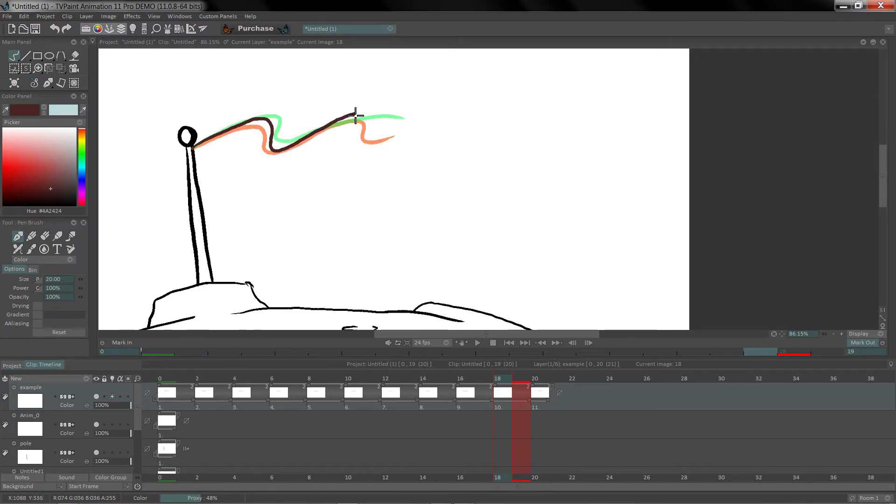
{"action": "left_click_drag", "start_coordinate": [386, 135], "coordinate": [400, 131]}
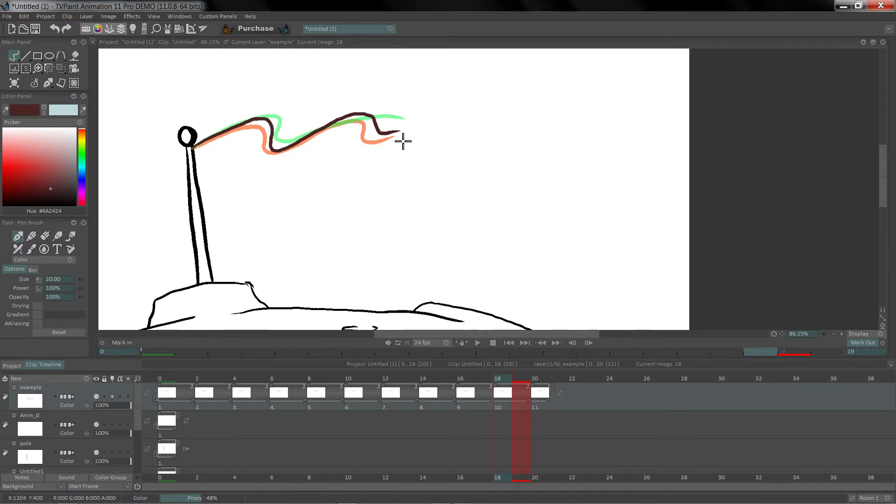
Step: Erase the tail end of the wave at frame 18 and redraw it curving downward from the last crest
{"action": "key", "text": "e"}
{"action": "left_click_drag", "start_coordinate": [396, 114], "coordinate": [379, 119]}
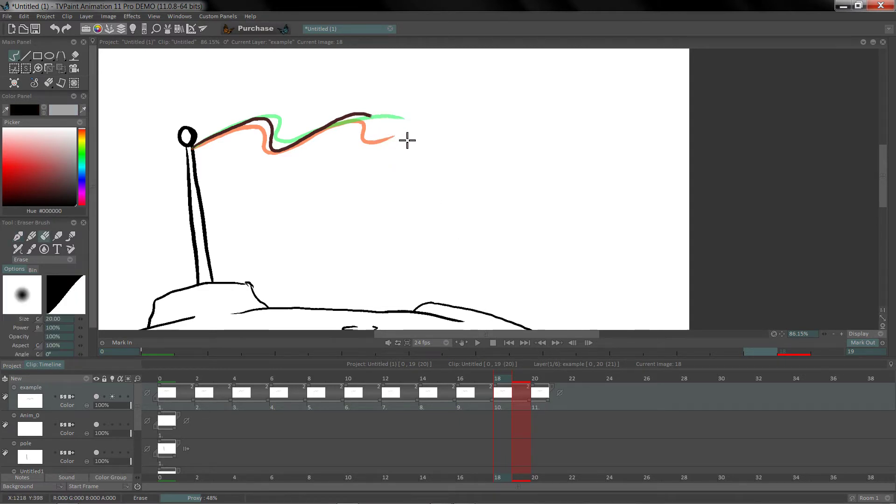
{"action": "key", "text": "e"}
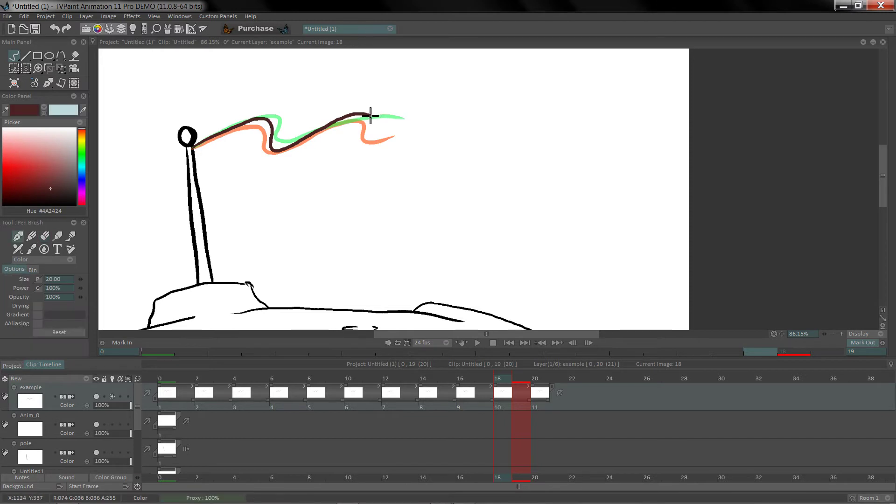
{"action": "left_click_drag", "start_coordinate": [371, 117], "coordinate": [394, 139]}
Step: Play the wave animation to check its motion, stop it and return to frame 0
{"action": "left_click", "coordinate": [477, 343]}
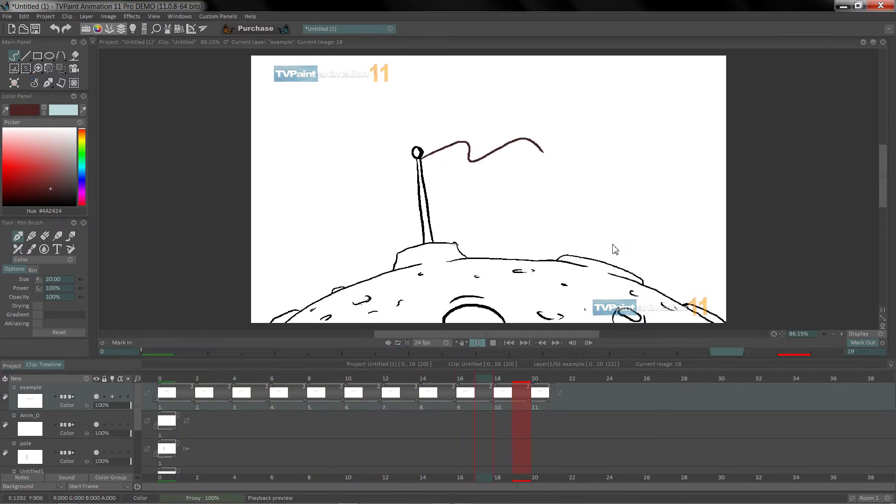
{"action": "key", "text": "space"}
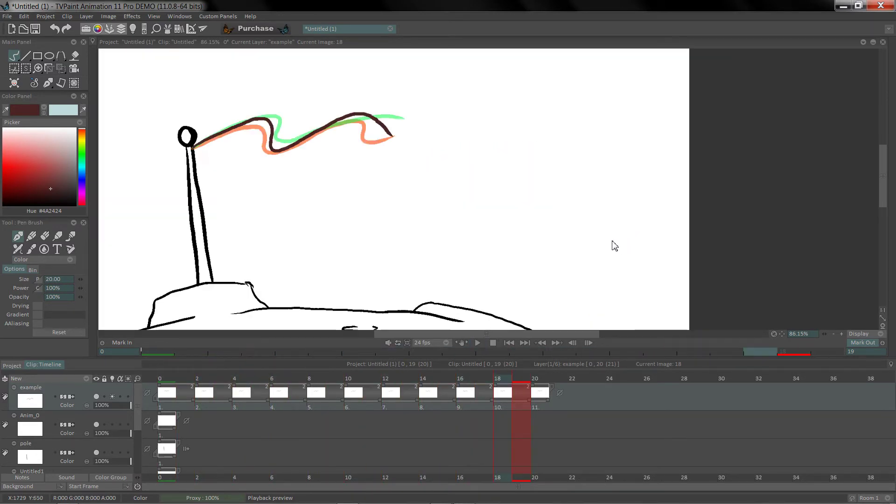
{"action": "left_click", "coordinate": [174, 380]}
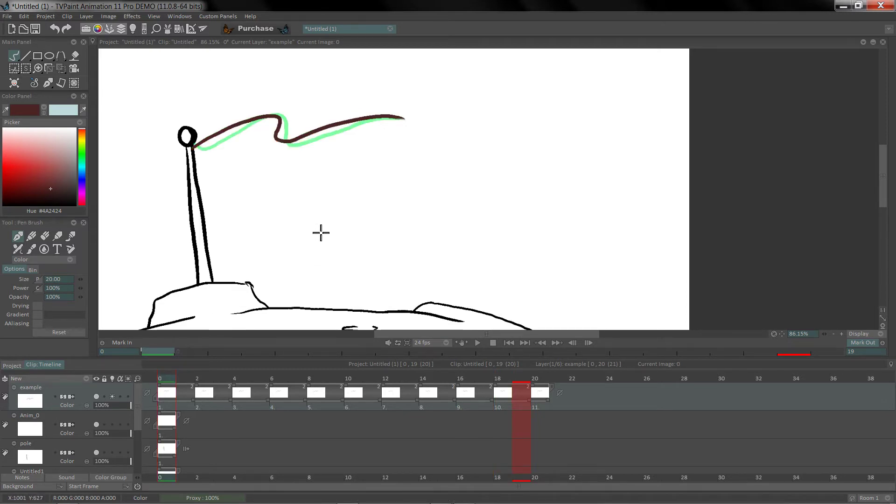
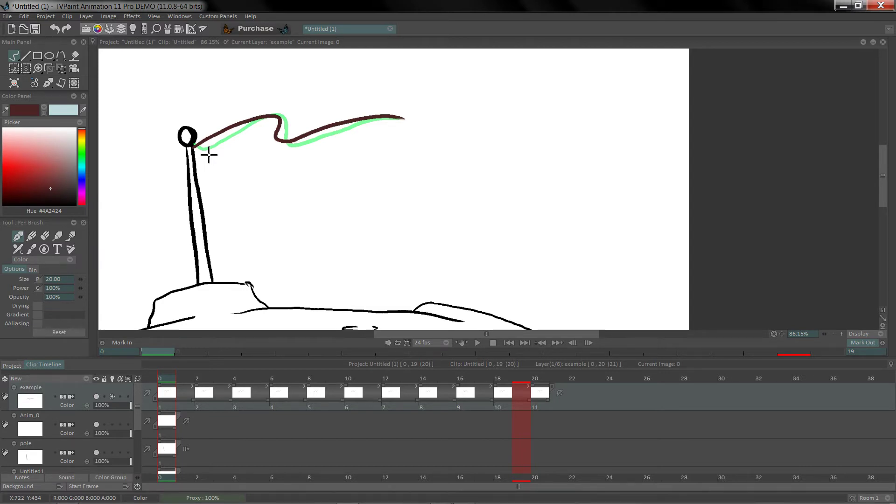
Step: Select the example layer's images from frame 0 to frame 19, leaving out the duplicate at frame 20
{"action": "left_click_drag", "start_coordinate": [165, 407], "coordinate": [550, 413]}
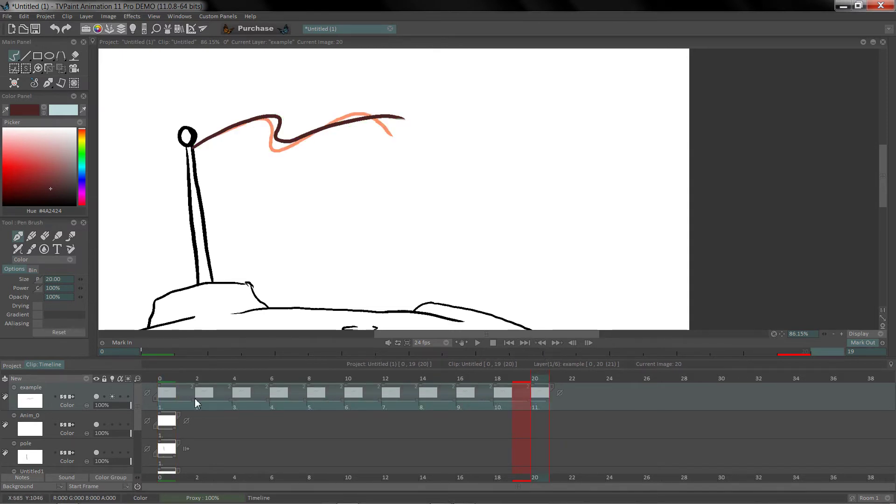
{"action": "left_click", "coordinate": [180, 407]}
{"action": "left_click_drag", "start_coordinate": [165, 408], "coordinate": [213, 406]}
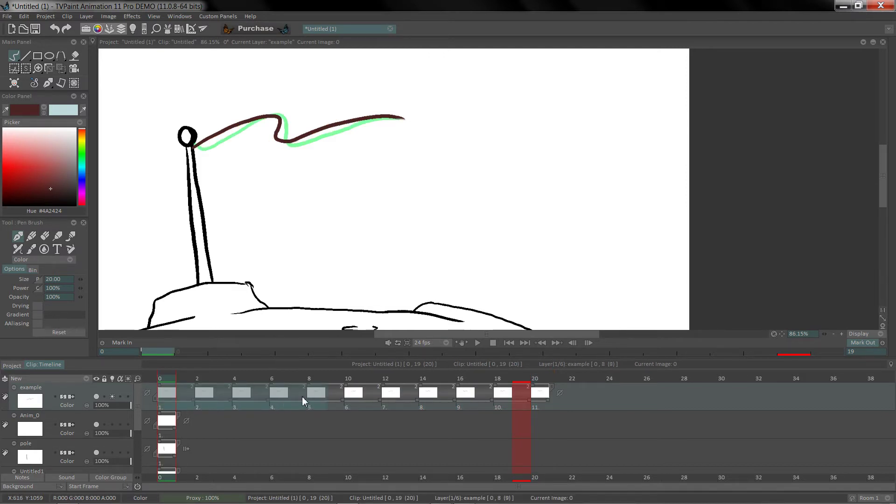
{"action": "mouse_move", "coordinate": [302, 396]}
{"action": "left_mouse_down"}
{"action": "mouse_move", "coordinate": [434, 393]}
{"action": "mouse_move", "coordinate": [524, 404]}
{"action": "left_mouse_up"}
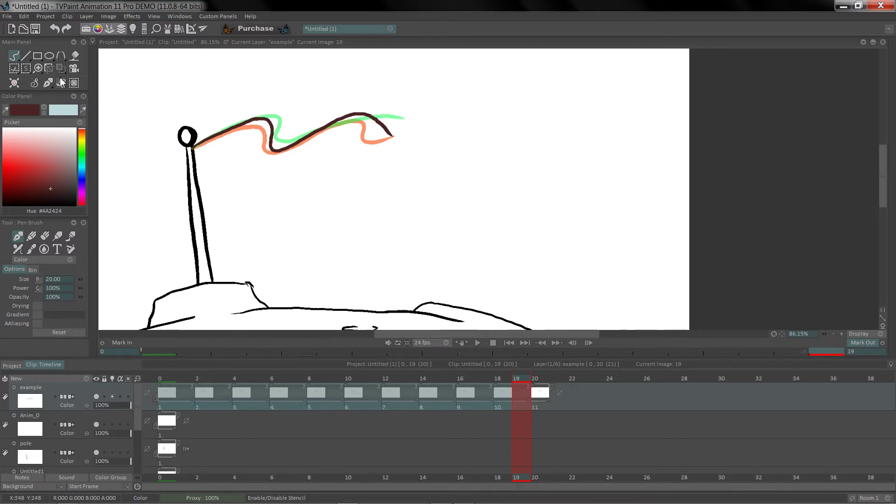
Step: Cut out the wave area beside the pole across the selected images as a copied AnimBrush
{"action": "left_click", "coordinate": [16, 70]}
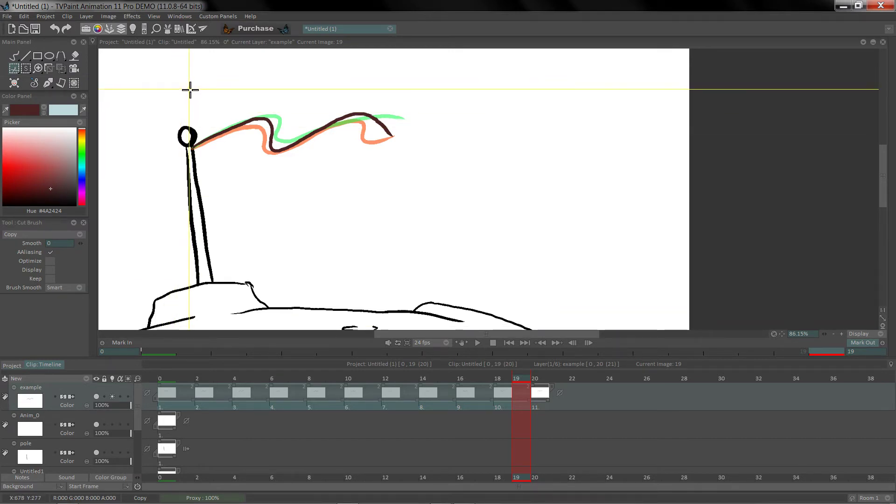
{"action": "mouse_move", "coordinate": [189, 88]}
{"action": "left_mouse_down"}
{"action": "mouse_move", "coordinate": [289, 144]}
{"action": "mouse_move", "coordinate": [419, 169]}
{"action": "mouse_move", "coordinate": [434, 199]}
{"action": "left_mouse_up"}
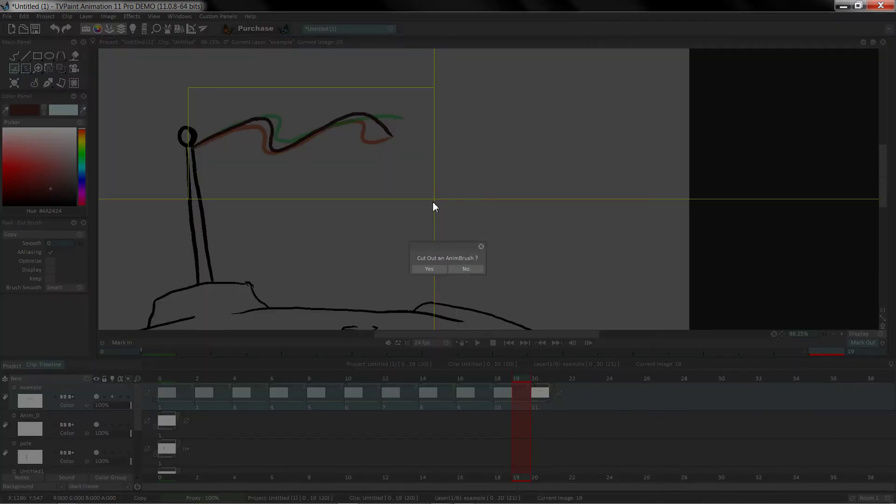
{"action": "left_click", "coordinate": [429, 269]}
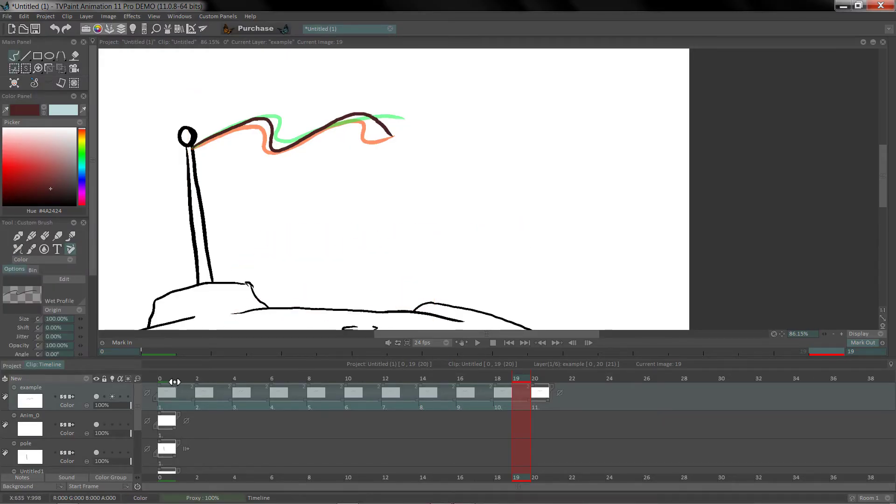
Step: Stamp the wave AnimBrush at frame 0 below the original wave, starting at the pole, and check the following frames
{"action": "left_click", "coordinate": [174, 382]}
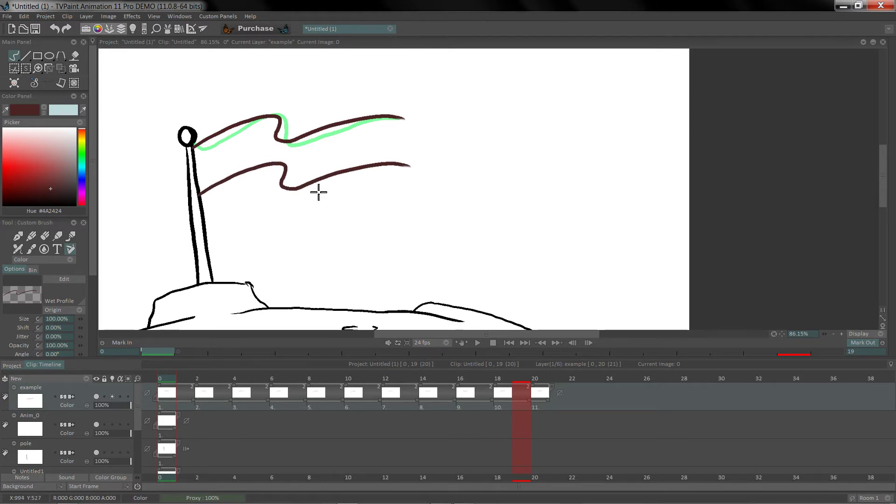
{"action": "left_click_drag", "start_coordinate": [316, 192], "coordinate": [328, 187]}
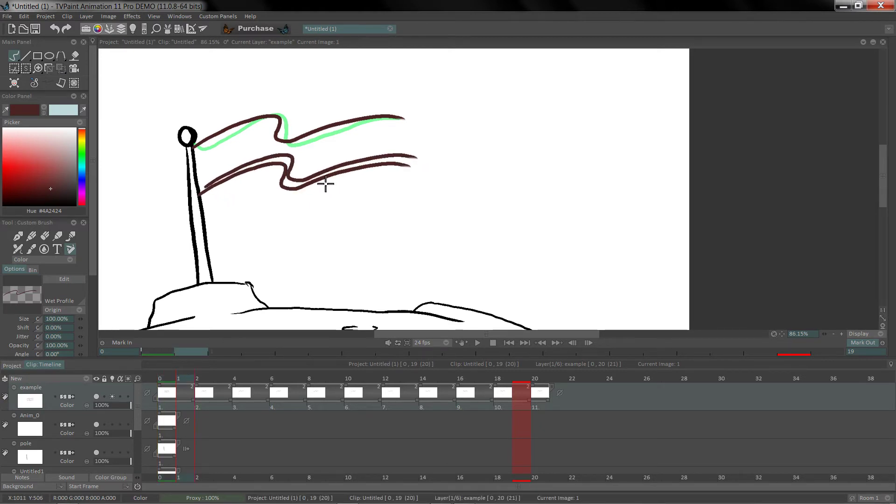
{"action": "key", "text": "Right"}
{"action": "key", "text": "Right"}
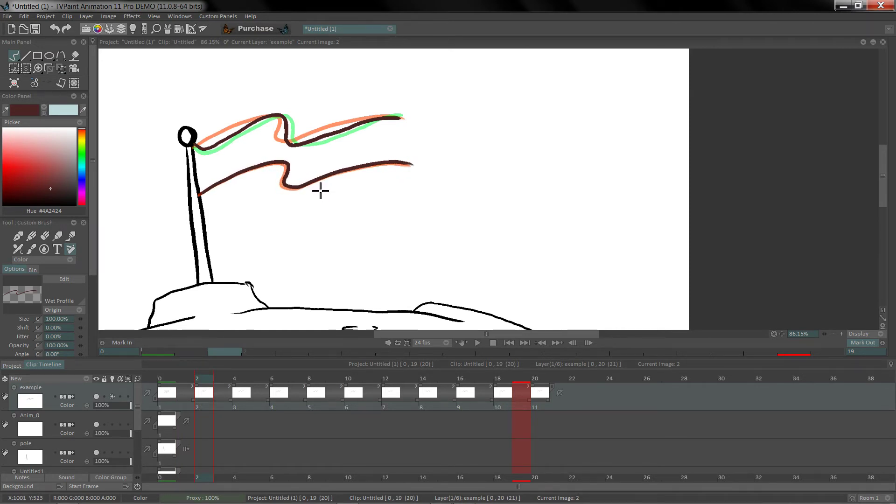
{"action": "key", "text": "Left"}
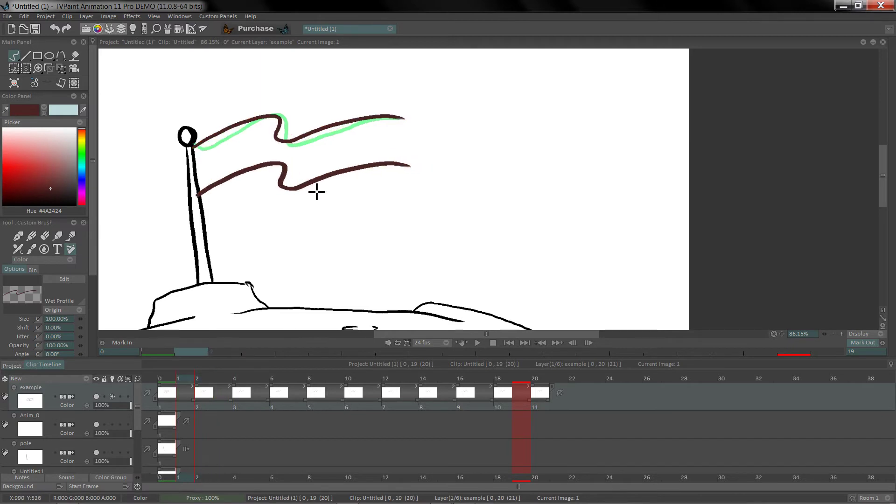
{"action": "key", "text": "Right"}
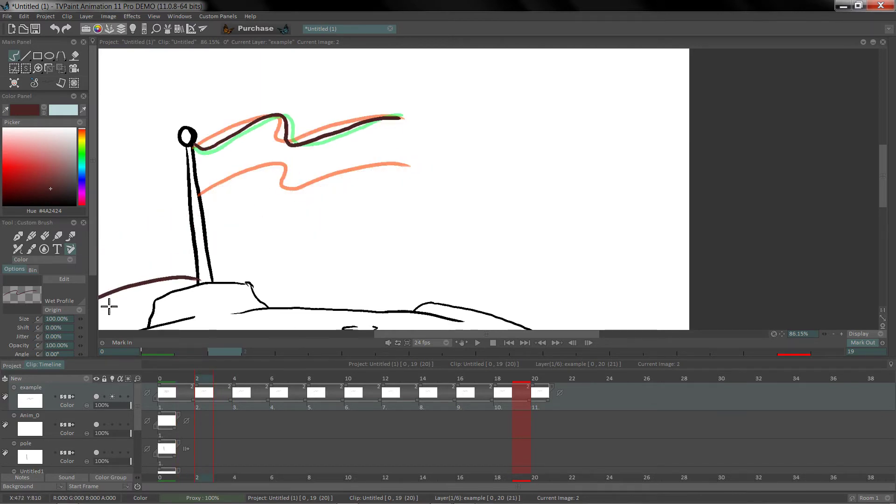
Step: Return to frame 0 and try stamping the wave AnimBrush below the original wave across the following frames
{"action": "left_click_drag", "start_coordinate": [92, 278], "coordinate": [88, 303]}
{"action": "key", "text": "Left"}
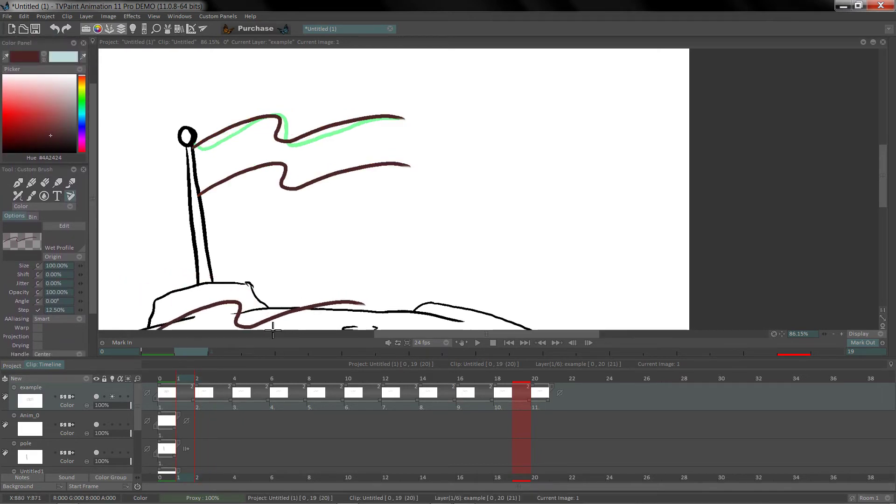
{"action": "key", "text": "Left"}
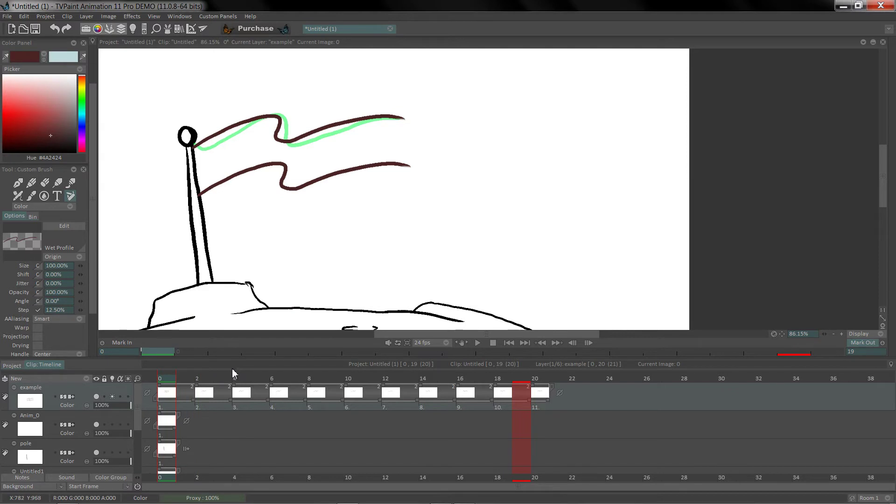
{"action": "left_click", "coordinate": [318, 193]}
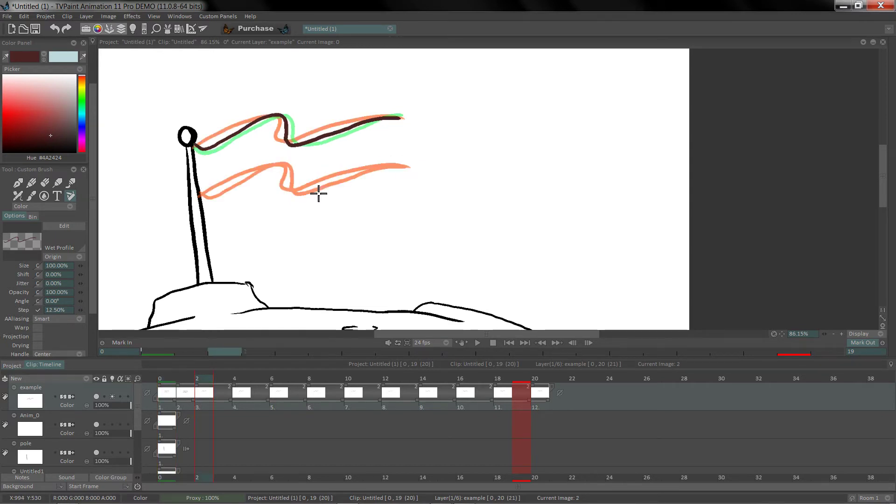
{"action": "left_click", "coordinate": [318, 192]}
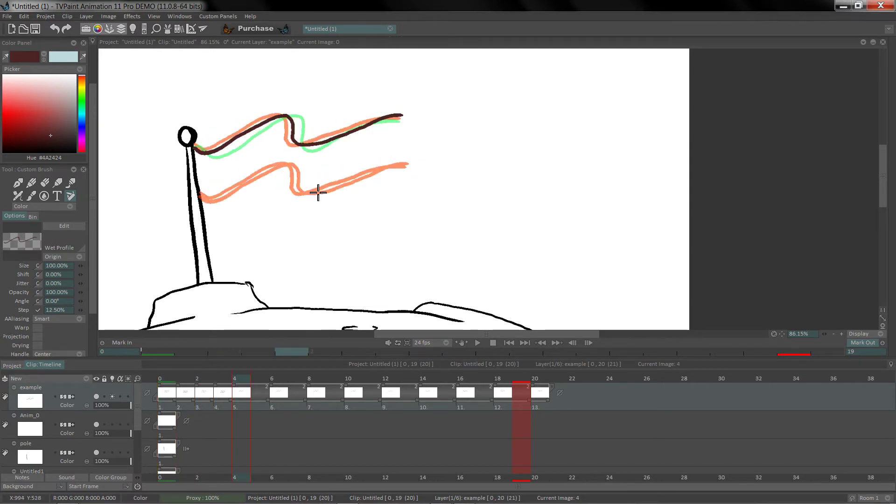
{"action": "left_click", "coordinate": [319, 192]}
{"action": "left_click", "coordinate": [318, 193]}
{"action": "left_click", "coordinate": [318, 192]}
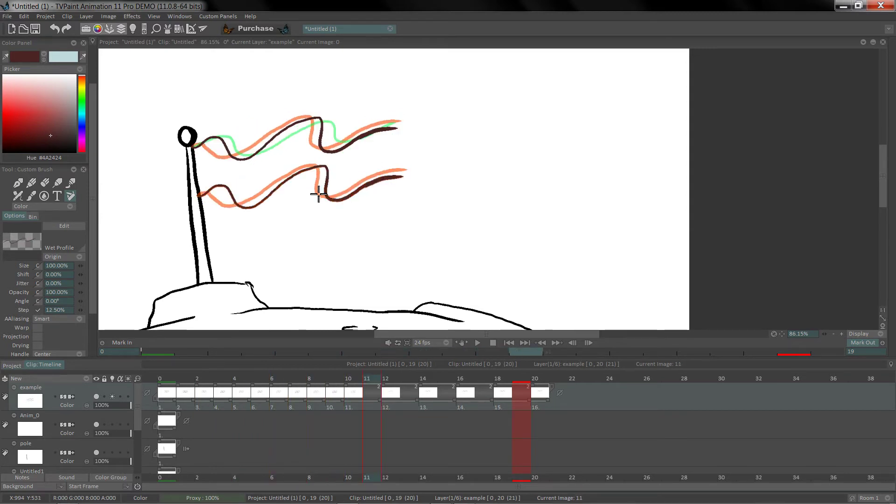
{"action": "left_click", "coordinate": [319, 192]}
{"action": "left_click", "coordinate": [319, 192]}
{"action": "left_click", "coordinate": [318, 192]}
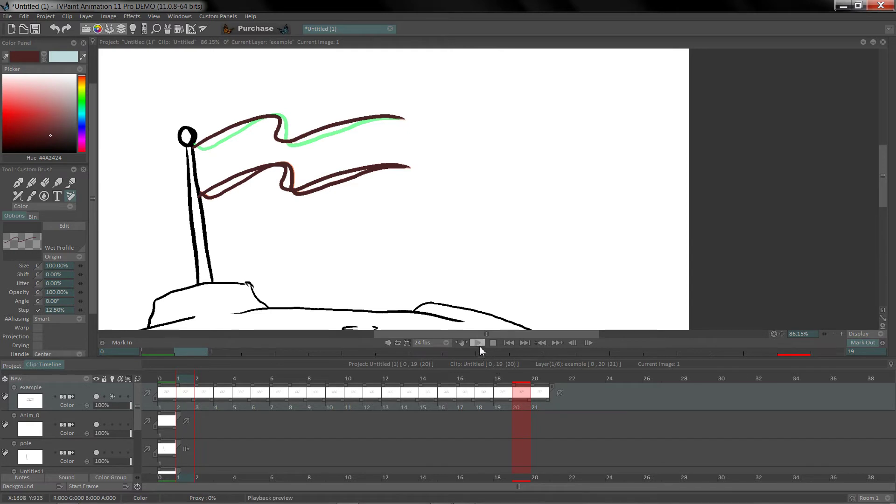
Step: Play back the stamped lower waves, stop, and undo all AnimBrush stamps on the example layer
{"action": "left_click", "coordinate": [478, 343]}
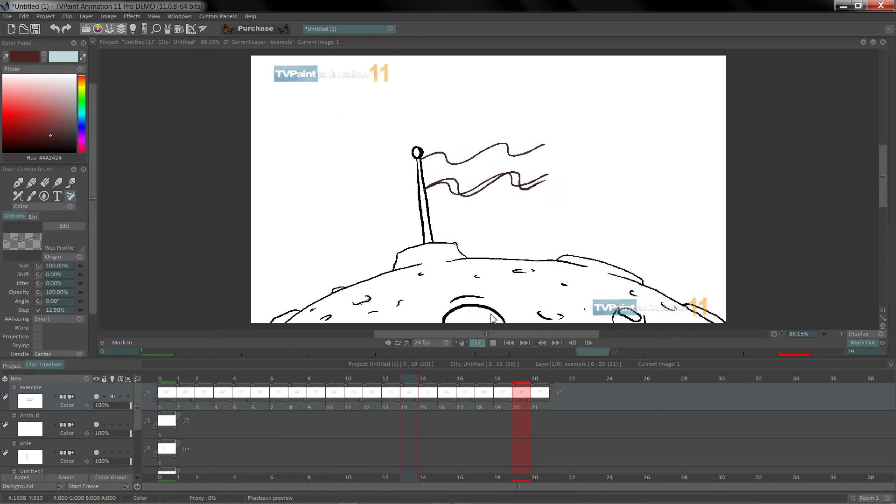
{"action": "left_click", "coordinate": [498, 271]}
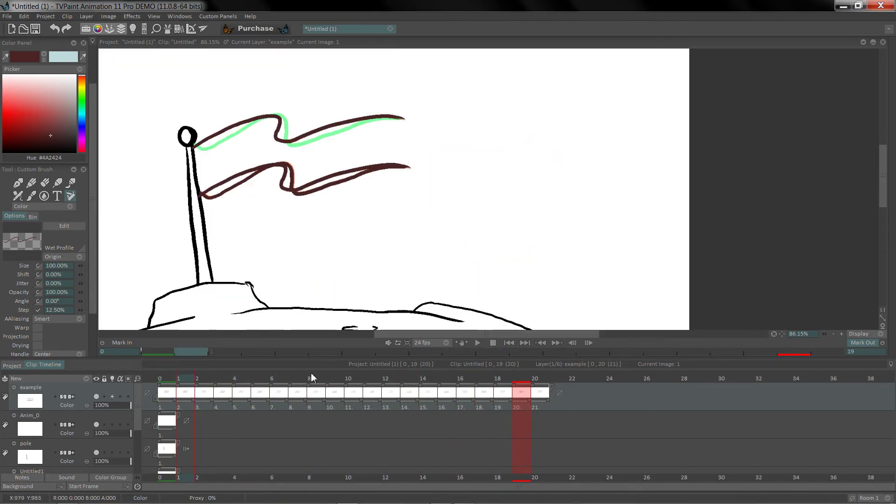
{"action": "left_click_drag", "start_coordinate": [178, 379], "coordinate": [209, 378]}
{"action": "key", "text": "Return"}
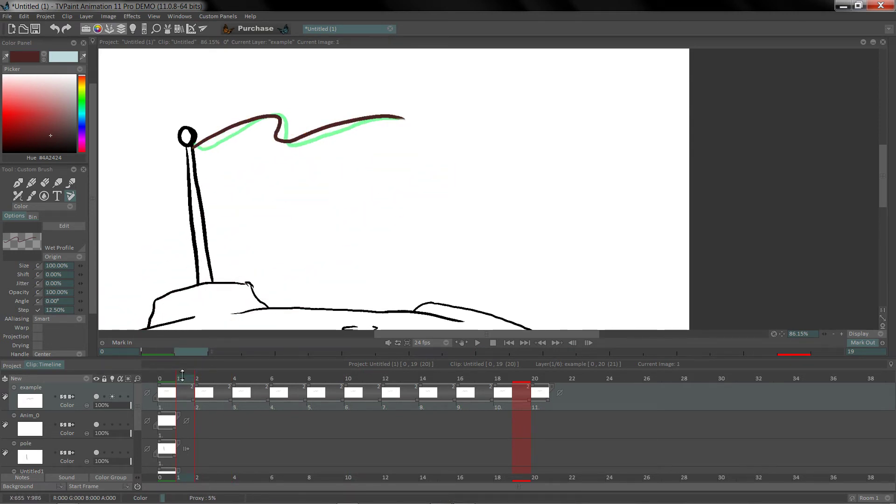
Step: At frame 0, draw the flag's lower wavy edge from the pole with the Pen brush and connect its fold to the upper wave
{"action": "left_click", "coordinate": [169, 384]}
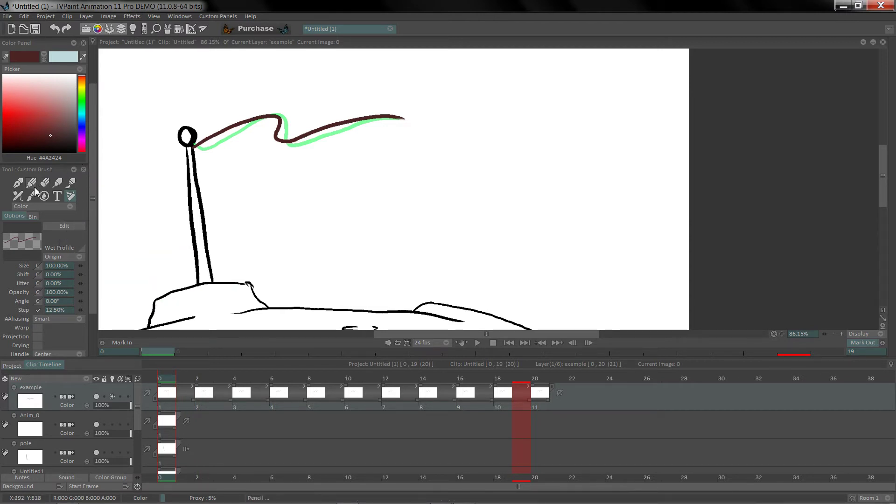
{"action": "left_click", "coordinate": [18, 183]}
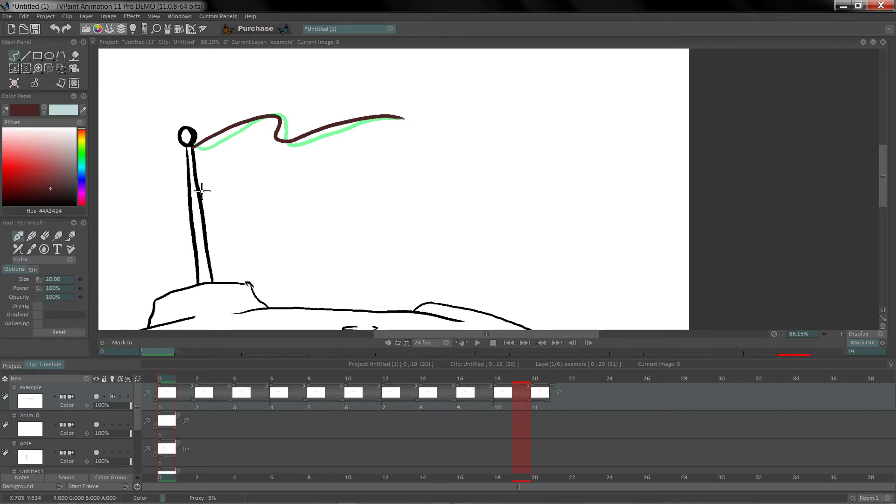
{"action": "mouse_move", "coordinate": [201, 191]}
{"action": "left_mouse_down"}
{"action": "mouse_move", "coordinate": [261, 164]}
{"action": "mouse_move", "coordinate": [280, 160]}
{"action": "mouse_move", "coordinate": [285, 180]}
{"action": "mouse_move", "coordinate": [306, 181]}
{"action": "mouse_move", "coordinate": [410, 162]}
{"action": "left_mouse_up"}
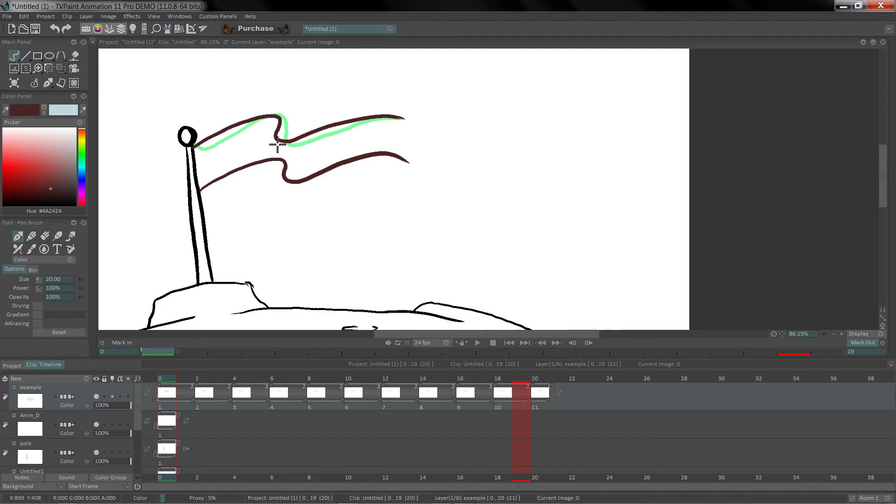
{"action": "key", "text": "ctrl+z"}
{"action": "left_click_drag", "start_coordinate": [275, 139], "coordinate": [285, 177]}
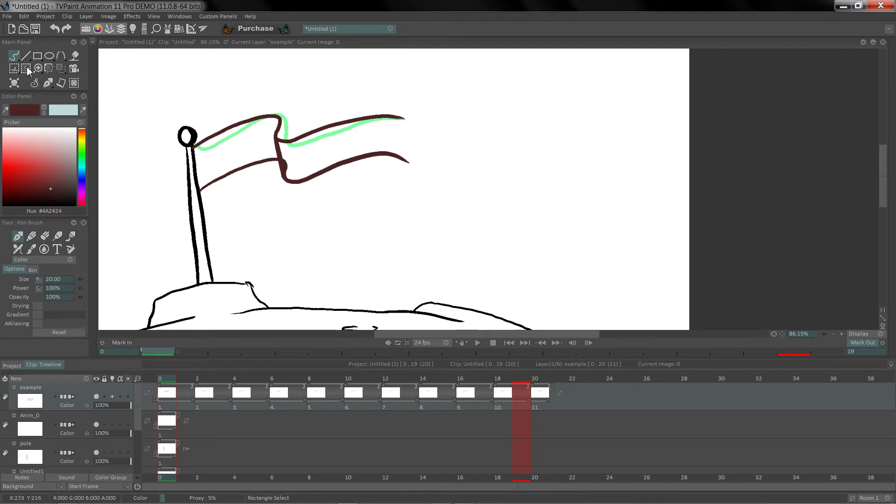
Step: Flatten the Eraser brush's profile curve at its maximum for a hard edge and erase the bulge on the lower fold at frame 0
{"action": "left_click", "coordinate": [52, 86]}
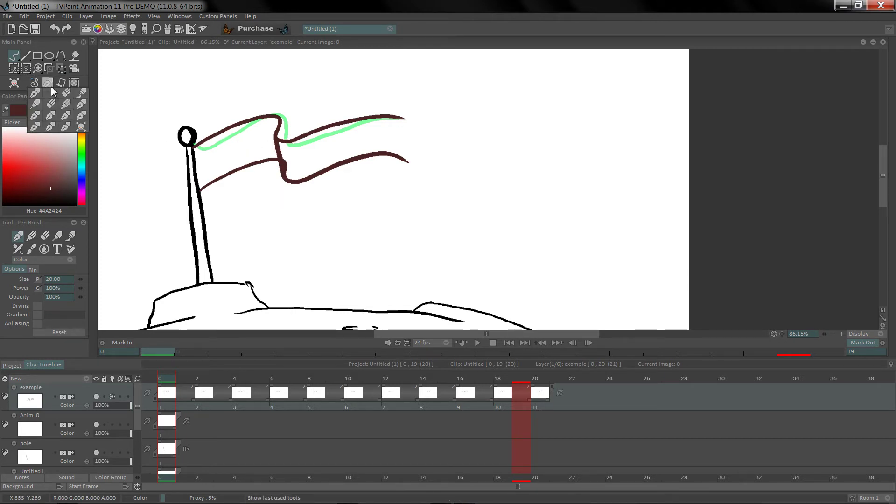
{"action": "left_click", "coordinate": [65, 93]}
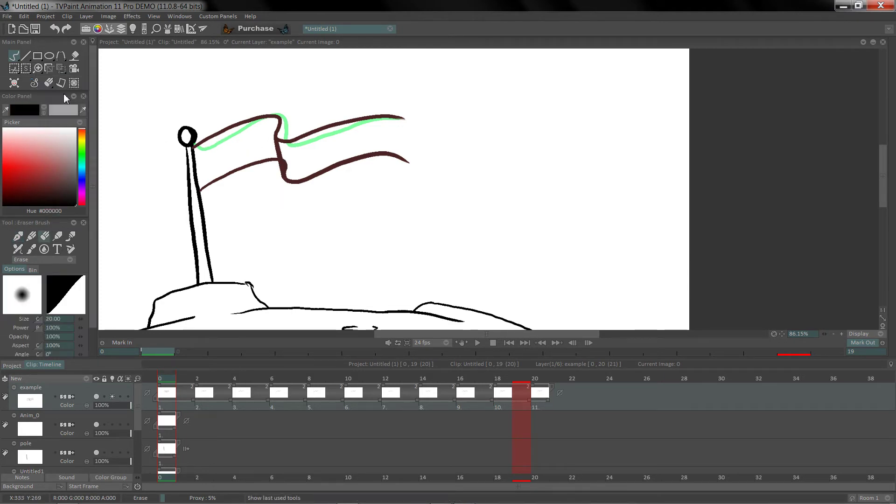
{"action": "left_click", "coordinate": [70, 285]}
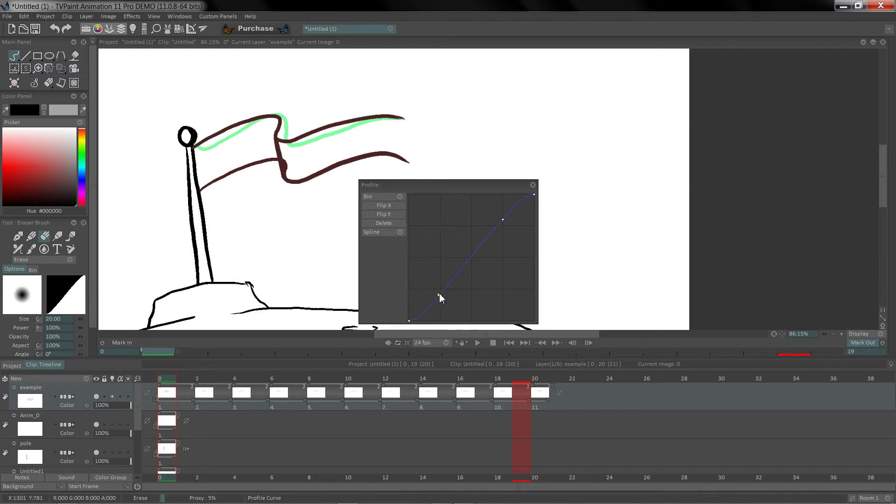
{"action": "left_click_drag", "start_coordinate": [441, 299], "coordinate": [404, 186]}
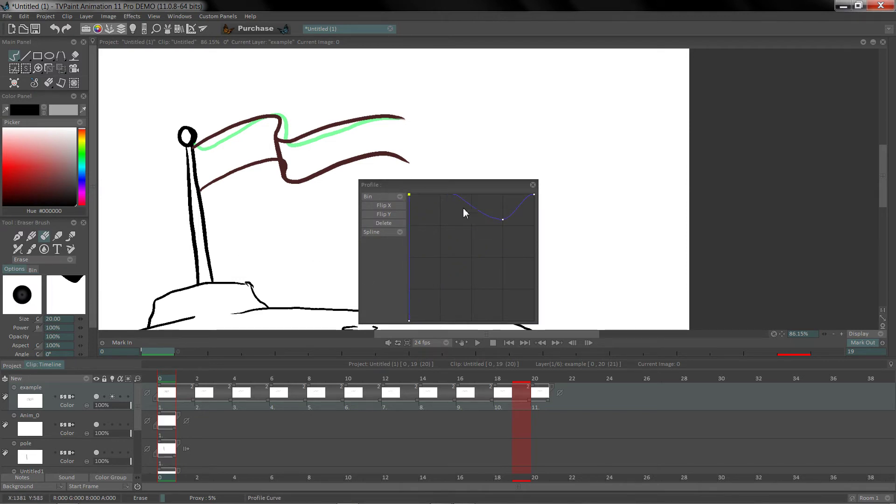
{"action": "left_click_drag", "start_coordinate": [503, 220], "coordinate": [506, 194]}
{"action": "mouse_move", "coordinate": [423, 195]}
{"action": "left_mouse_down"}
{"action": "mouse_move", "coordinate": [412, 198]}
{"action": "mouse_move", "coordinate": [538, 302]}
{"action": "mouse_move", "coordinate": [468, 248]}
{"action": "mouse_move", "coordinate": [484, 272]}
{"action": "mouse_move", "coordinate": [506, 236]}
{"action": "mouse_move", "coordinate": [470, 220]}
{"action": "mouse_move", "coordinate": [413, 222]}
{"action": "mouse_move", "coordinate": [401, 201]}
{"action": "left_mouse_up"}
{"action": "left_click", "coordinate": [532, 185]}
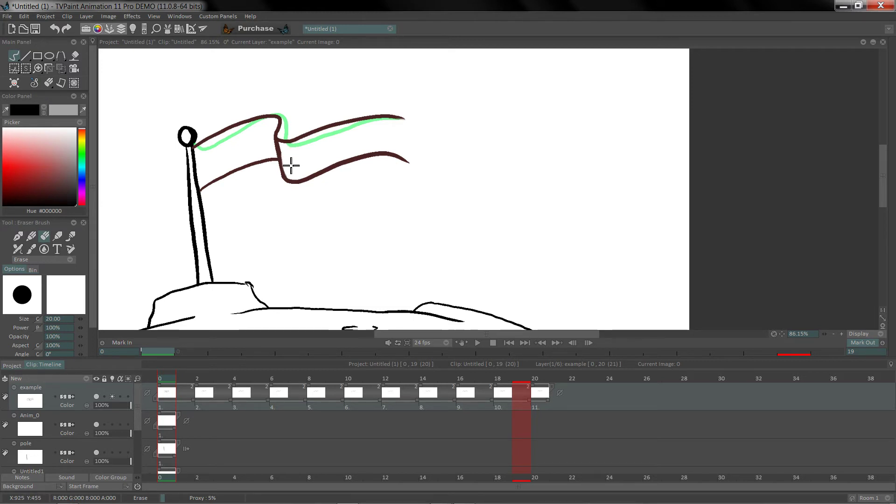
Step: At frame 2, draw the flag's lower edge from the pole to the fold with the Pen brush
{"action": "left_click", "coordinate": [197, 390]}
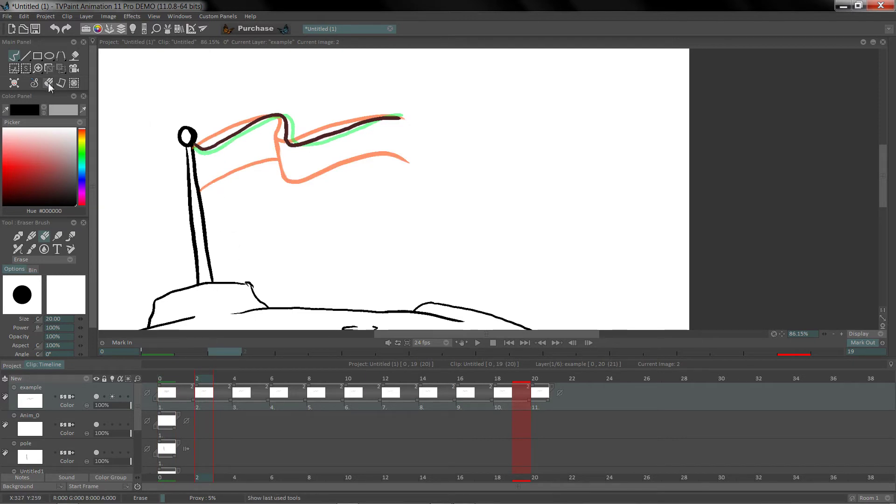
{"action": "left_click", "coordinate": [35, 82]}
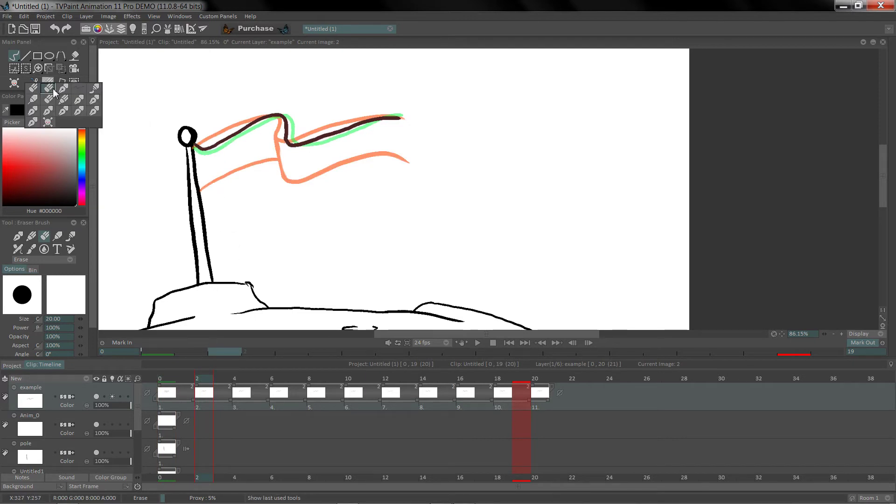
{"action": "left_click", "coordinate": [77, 99]}
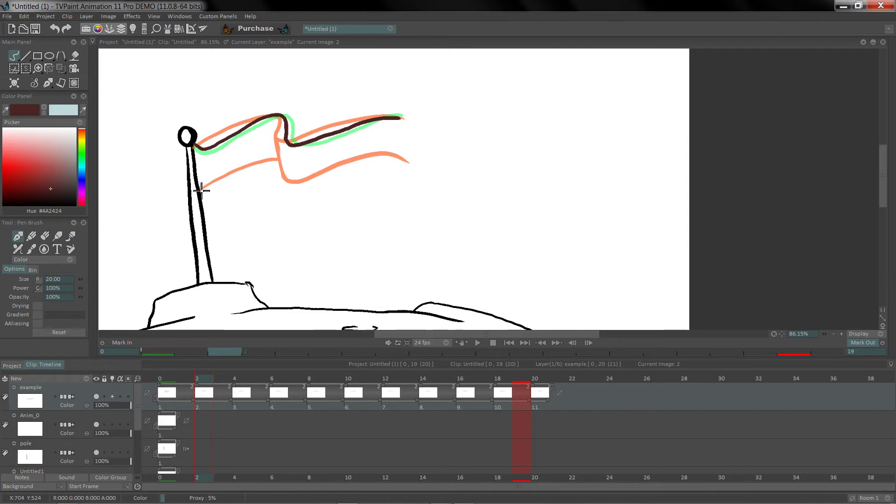
{"action": "mouse_move", "coordinate": [200, 191]}
{"action": "left_mouse_down"}
{"action": "mouse_move", "coordinate": [268, 164]}
{"action": "mouse_move", "coordinate": [293, 181]}
{"action": "left_mouse_up"}
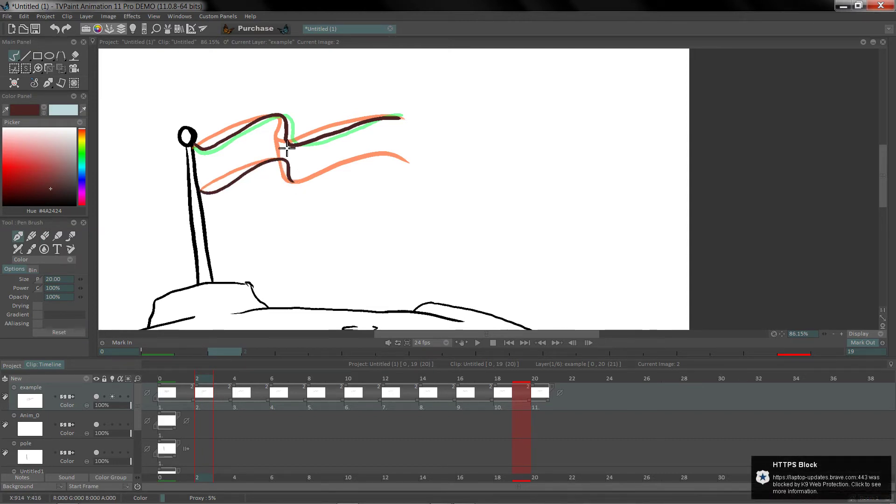
Step: At frame 2, draw the fold line down from the upper wave and continue the lower edge to the flag's free end
{"action": "left_click_drag", "start_coordinate": [286, 140], "coordinate": [300, 166]}
{"action": "key", "text": "ctrl+z"}
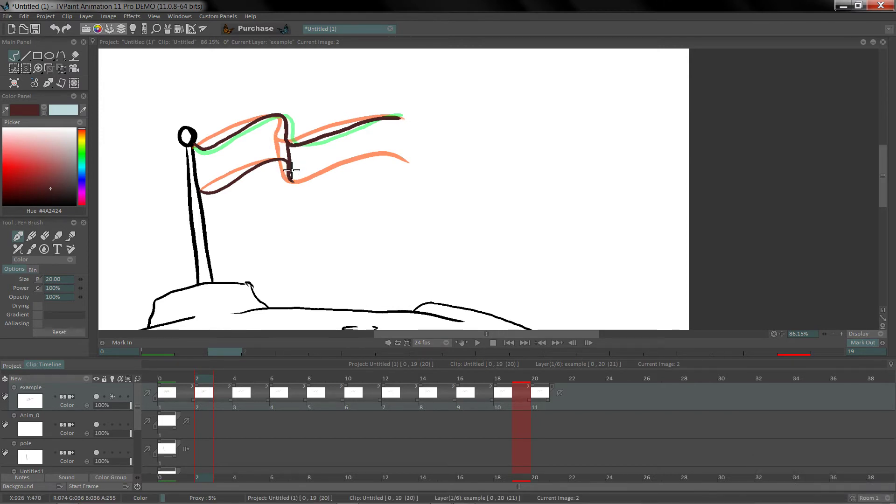
{"action": "left_click_drag", "start_coordinate": [285, 137], "coordinate": [290, 172]}
{"action": "key", "text": "ctrl+z"}
{"action": "mouse_move", "coordinate": [286, 140]}
{"action": "left_mouse_down"}
{"action": "mouse_move", "coordinate": [292, 181]}
{"action": "mouse_move", "coordinate": [390, 163]}
{"action": "left_mouse_up"}
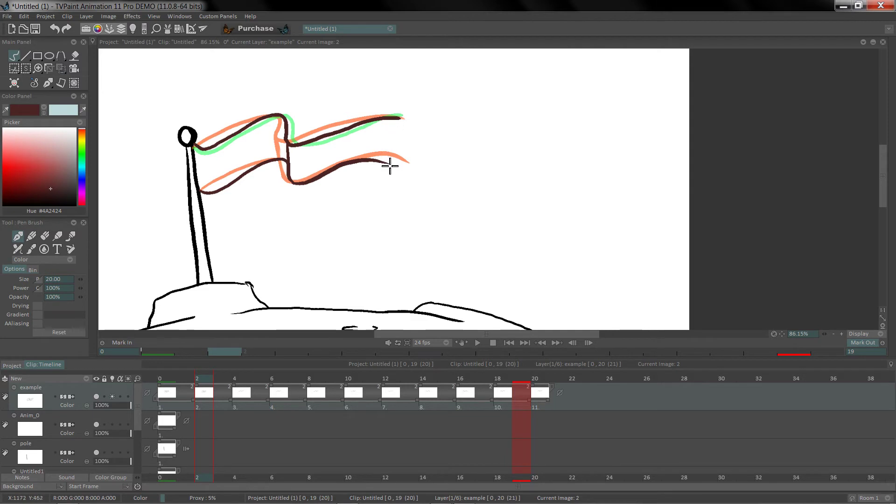
{"action": "key", "text": "ctrl+z"}
{"action": "mouse_move", "coordinate": [292, 182]}
{"action": "left_mouse_down"}
{"action": "mouse_move", "coordinate": [355, 164]}
{"action": "mouse_move", "coordinate": [413, 165]}
{"action": "left_mouse_up"}
Step: Close the flag's free end with a line between the upper and lower edges at frames 2 and 0
{"action": "left_click_drag", "start_coordinate": [400, 120], "coordinate": [409, 164]}
{"action": "key", "text": "Home"}
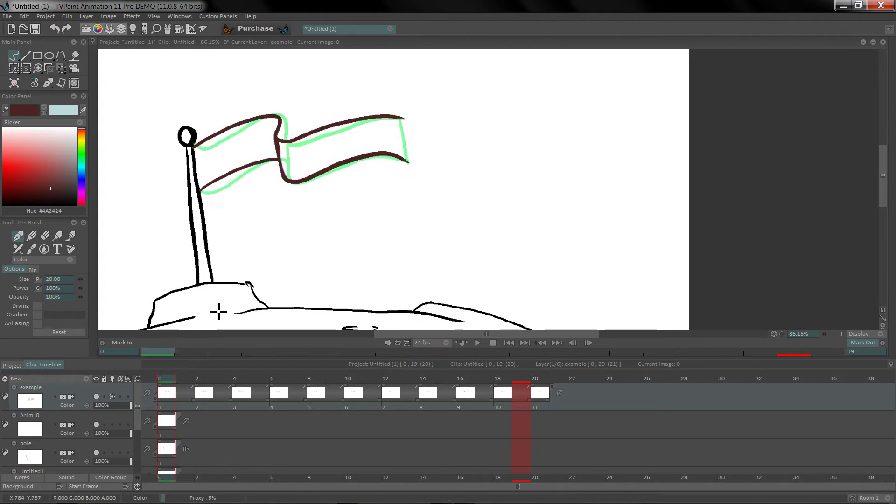
{"action": "left_click_drag", "start_coordinate": [402, 120], "coordinate": [409, 165]}
Step: At frame 4, draw the flag's lower edge, fold line and free end, matching the upper wave
{"action": "left_click", "coordinate": [237, 388]}
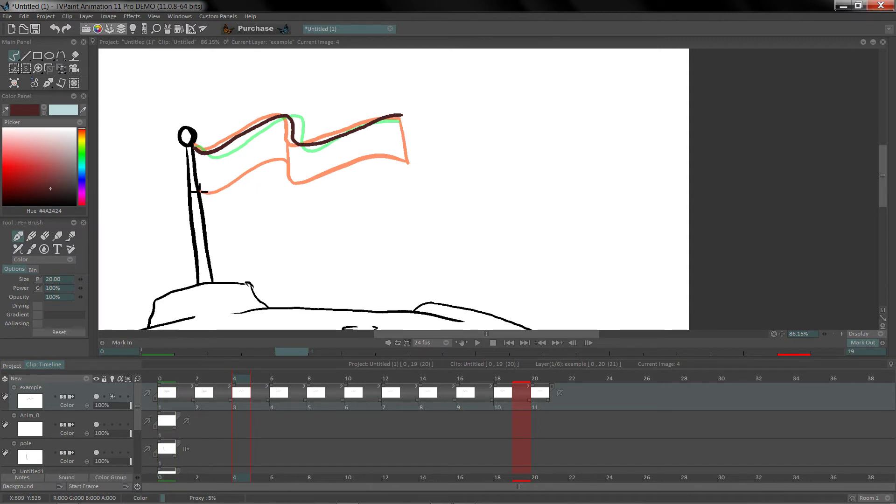
{"action": "mouse_move", "coordinate": [201, 192]}
{"action": "left_mouse_down"}
{"action": "mouse_move", "coordinate": [219, 200]}
{"action": "mouse_move", "coordinate": [286, 174]}
{"action": "left_mouse_up"}
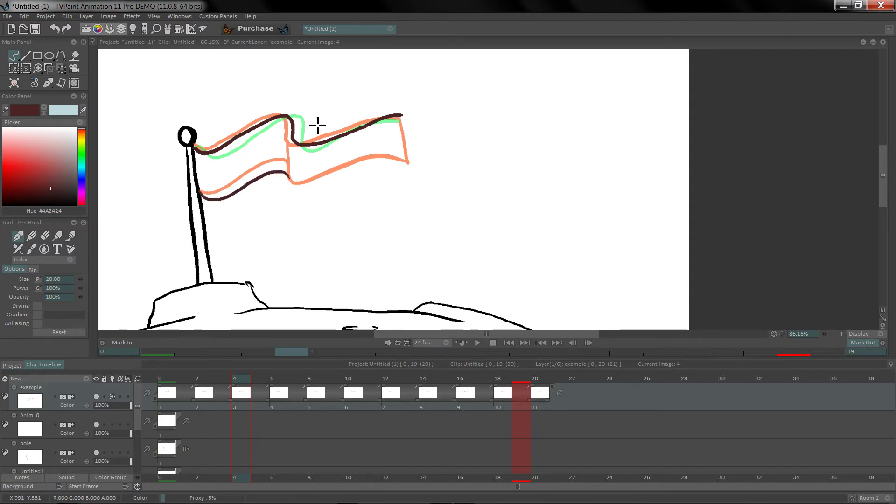
{"action": "left_click_drag", "start_coordinate": [293, 139], "coordinate": [294, 179]}
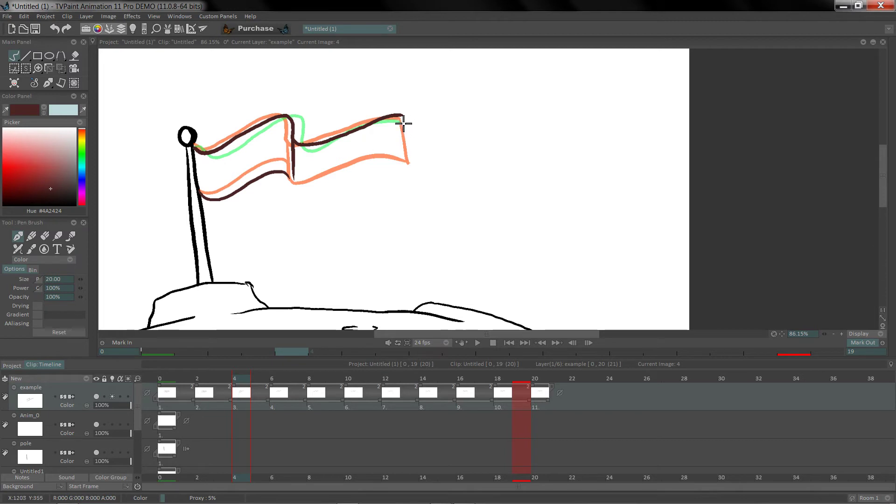
{"action": "mouse_move", "coordinate": [403, 116]}
{"action": "left_mouse_down"}
{"action": "mouse_move", "coordinate": [381, 163]}
{"action": "mouse_move", "coordinate": [295, 180]}
{"action": "left_mouse_up"}
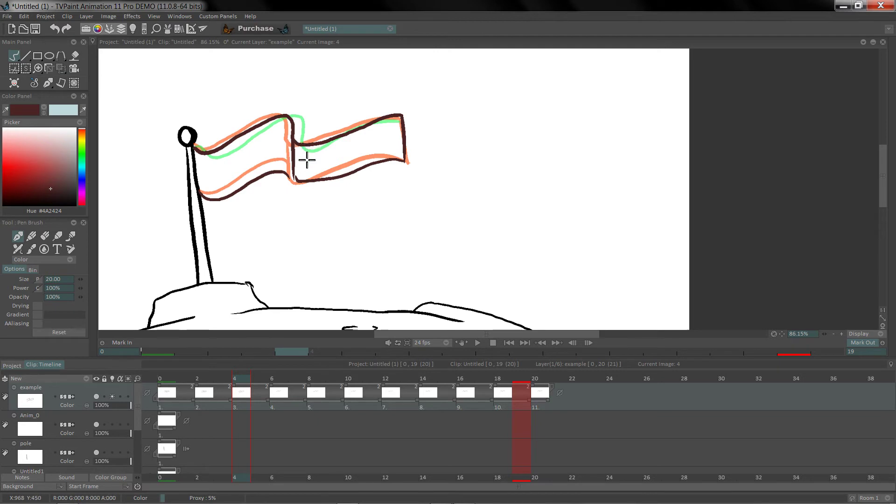
{"action": "key", "text": "ctrl+z"}
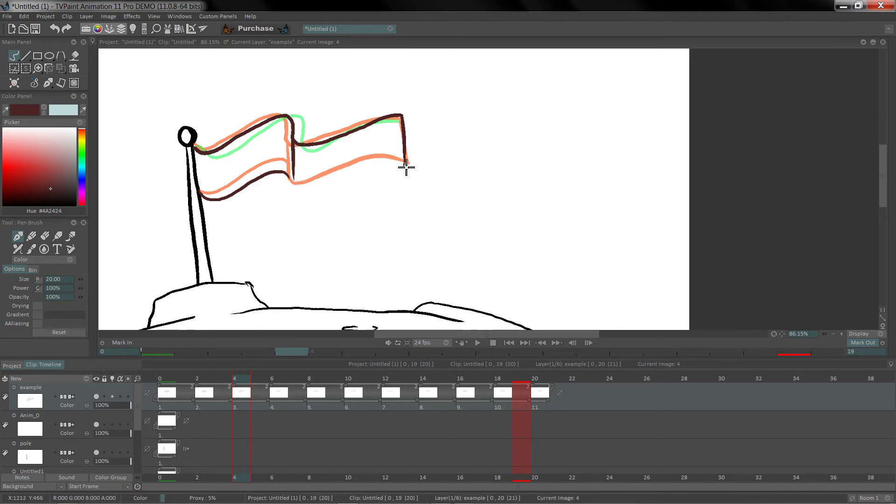
{"action": "mouse_move", "coordinate": [406, 167]}
{"action": "left_mouse_down"}
{"action": "mouse_move", "coordinate": [357, 162]}
{"action": "mouse_move", "coordinate": [298, 184]}
{"action": "left_mouse_up"}
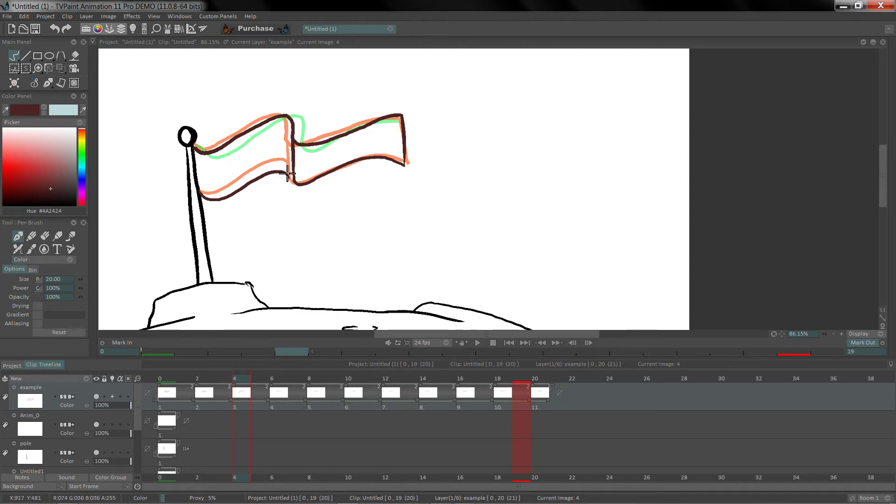
Step: At frame 4, erase the lower edge's stretch beside the fold and redraw it with the Pen brush to meet the fold line
{"action": "key", "text": "e"}
{"action": "mouse_move", "coordinate": [285, 172]}
{"action": "left_mouse_down"}
{"action": "mouse_move", "coordinate": [284, 184]}
{"action": "mouse_move", "coordinate": [272, 176]}
{"action": "left_mouse_up"}
{"action": "key", "text": "b"}
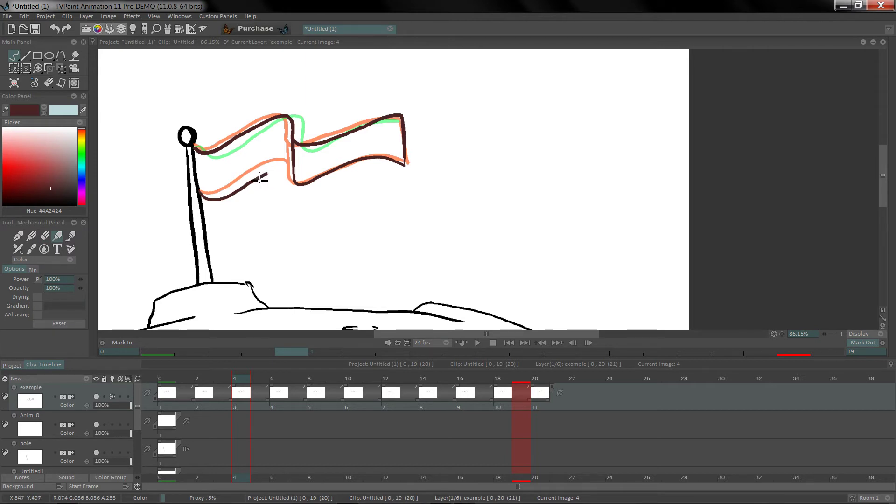
{"action": "key", "text": "s"}
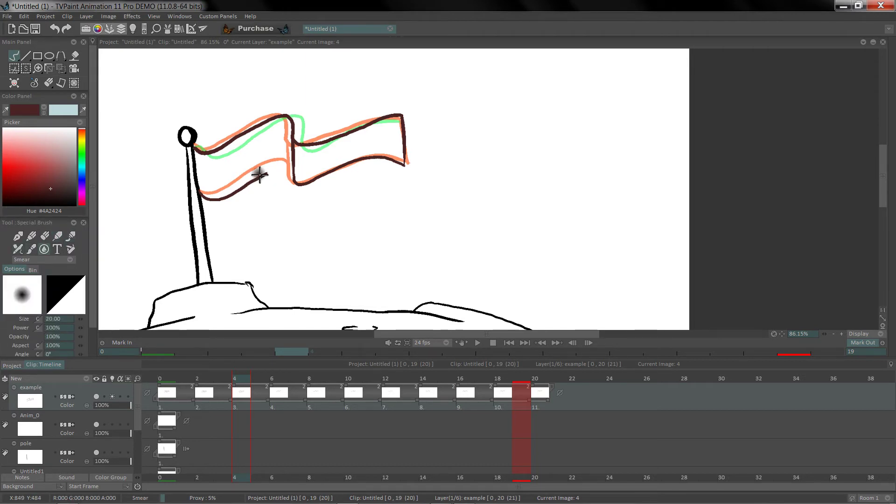
{"action": "key", "text": "b"}
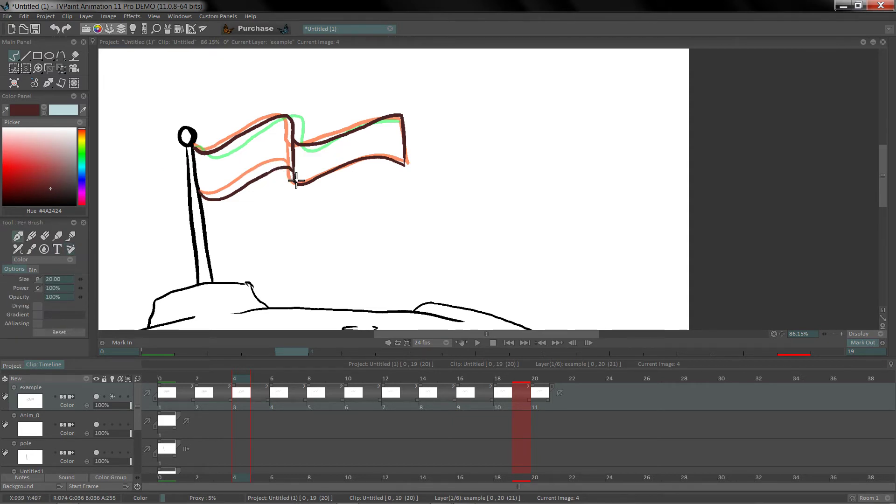
Step: At frame 6, draw the flag's fold lines, free end and lower edge, following the upper wave
{"action": "key", "text": "Right"}
{"action": "key", "text": "Right"}
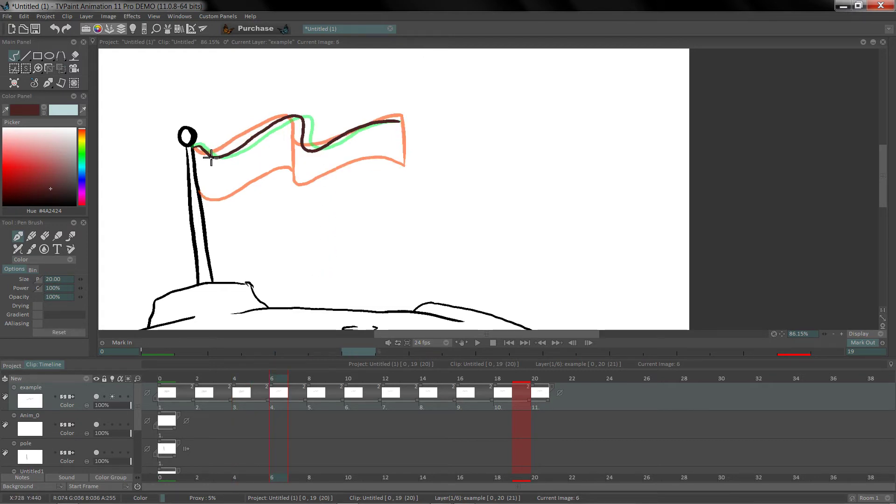
{"action": "left_click_drag", "start_coordinate": [210, 157], "coordinate": [213, 190]}
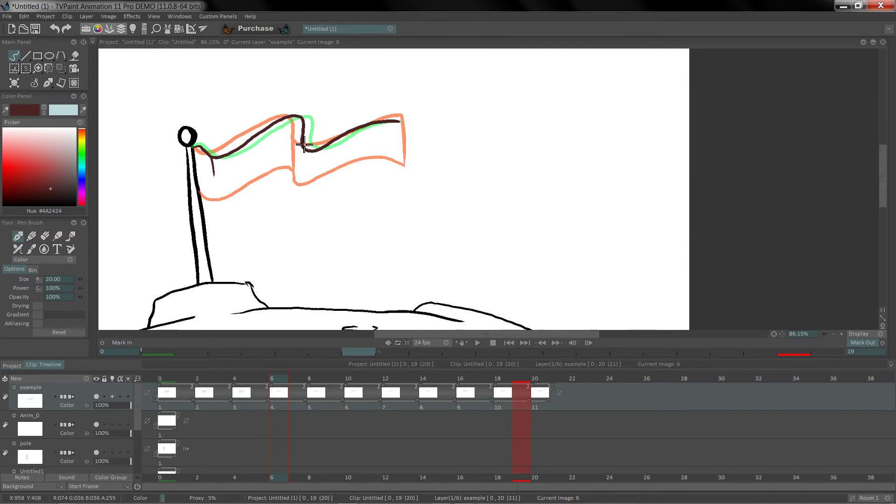
{"action": "mouse_move", "coordinate": [304, 144]}
{"action": "left_mouse_down"}
{"action": "mouse_move", "coordinate": [302, 211]}
{"action": "mouse_move", "coordinate": [352, 172]}
{"action": "mouse_move", "coordinate": [378, 166]}
{"action": "mouse_move", "coordinate": [404, 180]}
{"action": "left_mouse_up"}
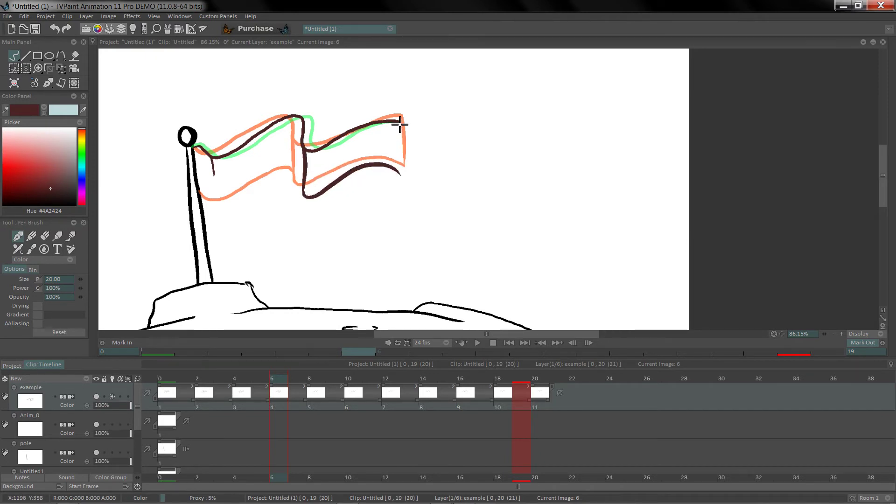
{"action": "left_click_drag", "start_coordinate": [399, 124], "coordinate": [402, 176]}
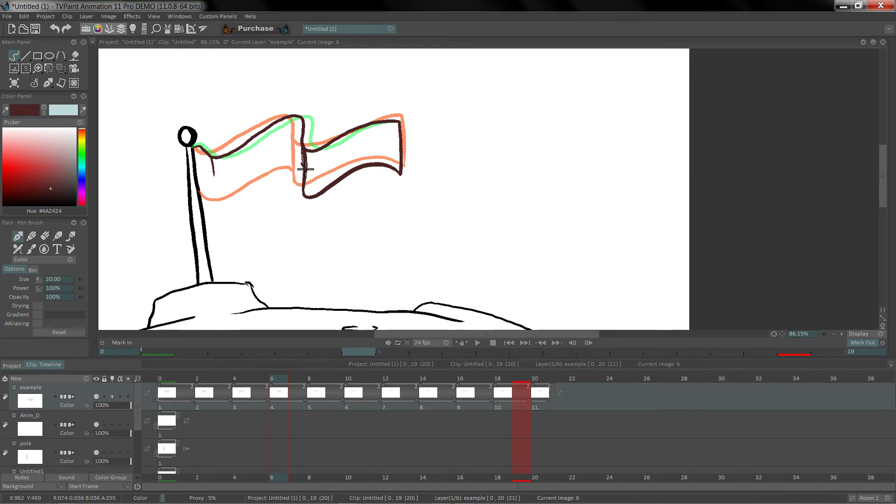
{"action": "mouse_move", "coordinate": [305, 164]}
{"action": "left_mouse_down"}
{"action": "mouse_move", "coordinate": [295, 155]}
{"action": "mouse_move", "coordinate": [281, 159]}
{"action": "mouse_move", "coordinate": [212, 195]}
{"action": "left_mouse_up"}
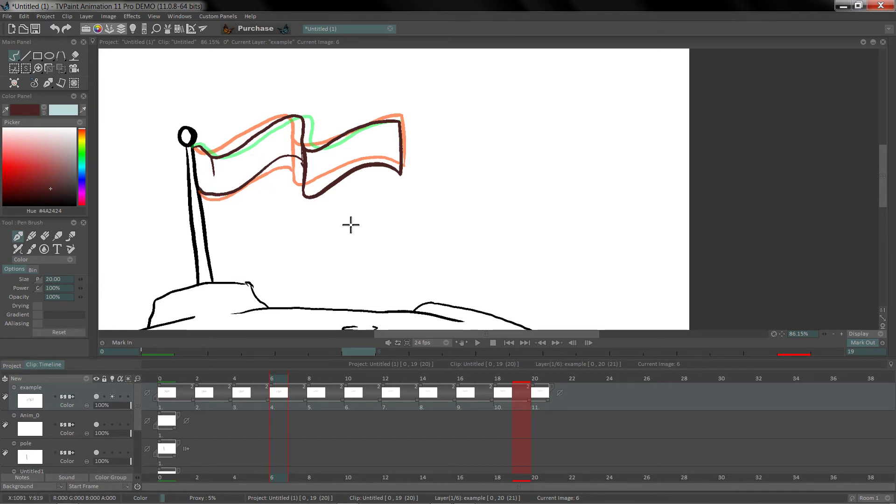
Step: At frame 8, draw the flag's fold lines, free end and lower edge back to the pole
{"action": "left_click", "coordinate": [317, 379]}
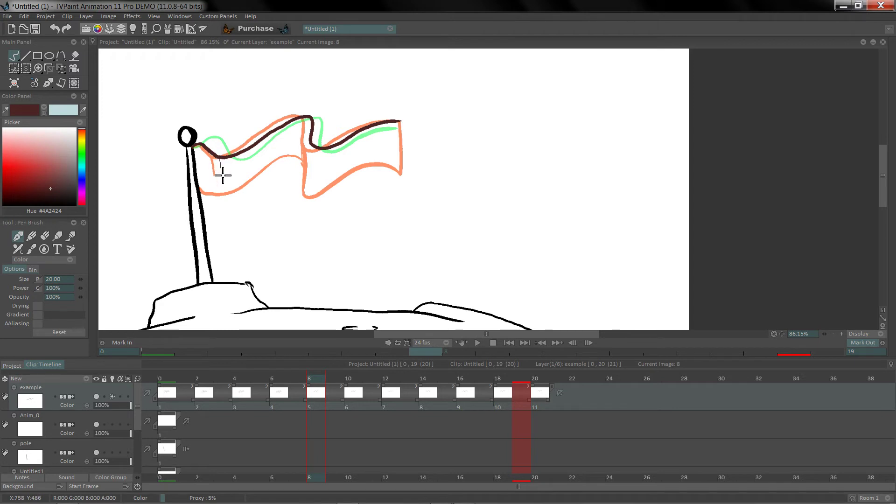
{"action": "left_click_drag", "start_coordinate": [220, 160], "coordinate": [220, 167]}
{"action": "left_click_drag", "start_coordinate": [311, 146], "coordinate": [311, 180]}
{"action": "left_click_drag", "start_coordinate": [309, 139], "coordinate": [313, 189]}
{"action": "mouse_move", "coordinate": [400, 122]}
{"action": "left_mouse_down"}
{"action": "mouse_move", "coordinate": [404, 175]}
{"action": "mouse_move", "coordinate": [372, 166]}
{"action": "mouse_move", "coordinate": [313, 192]}
{"action": "left_mouse_up"}
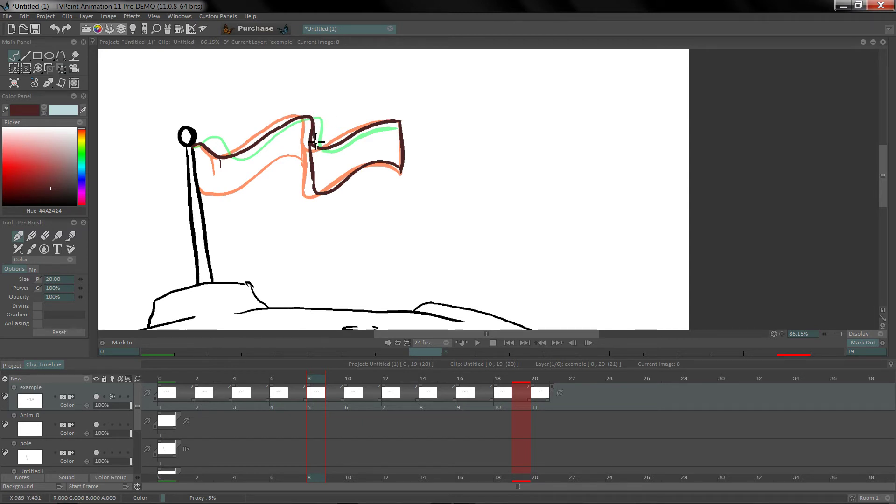
{"action": "mouse_move", "coordinate": [310, 163]}
{"action": "left_mouse_down"}
{"action": "mouse_move", "coordinate": [300, 157]}
{"action": "mouse_move", "coordinate": [249, 189]}
{"action": "mouse_move", "coordinate": [199, 191]}
{"action": "left_mouse_up"}
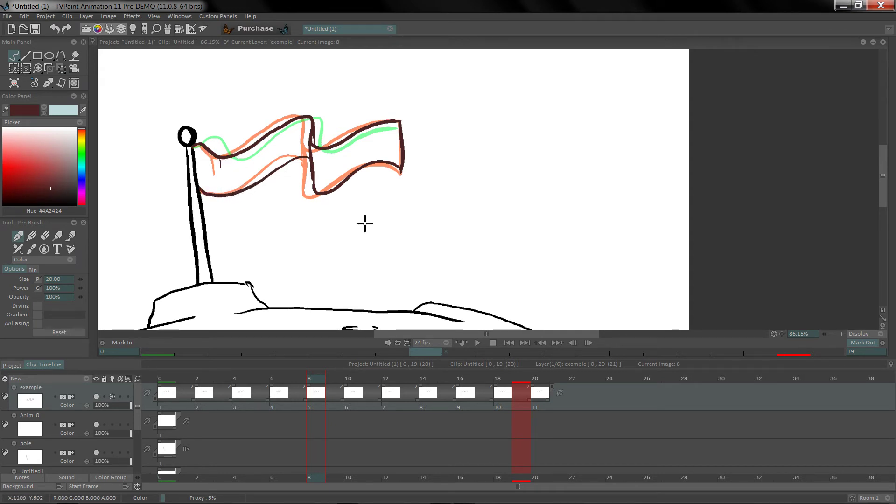
Step: At frame 10, draw the fold lines down from the upper wave and the lower edge from the free end to the pole
{"action": "key", "text": "Right"}
{"action": "key", "text": "Right"}
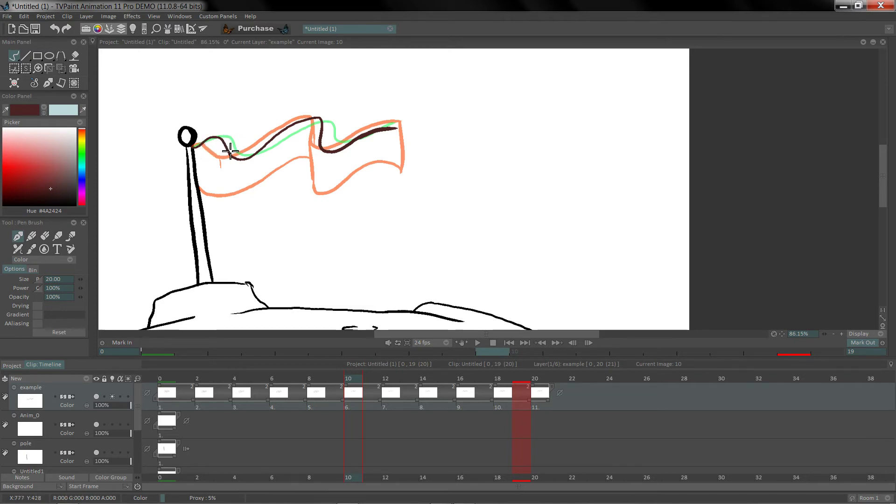
{"action": "mouse_move", "coordinate": [232, 158]}
{"action": "left_mouse_down"}
{"action": "mouse_move", "coordinate": [234, 185]}
{"action": "mouse_move", "coordinate": [232, 156]}
{"action": "mouse_move", "coordinate": [235, 181]}
{"action": "mouse_move", "coordinate": [256, 164]}
{"action": "left_mouse_up"}
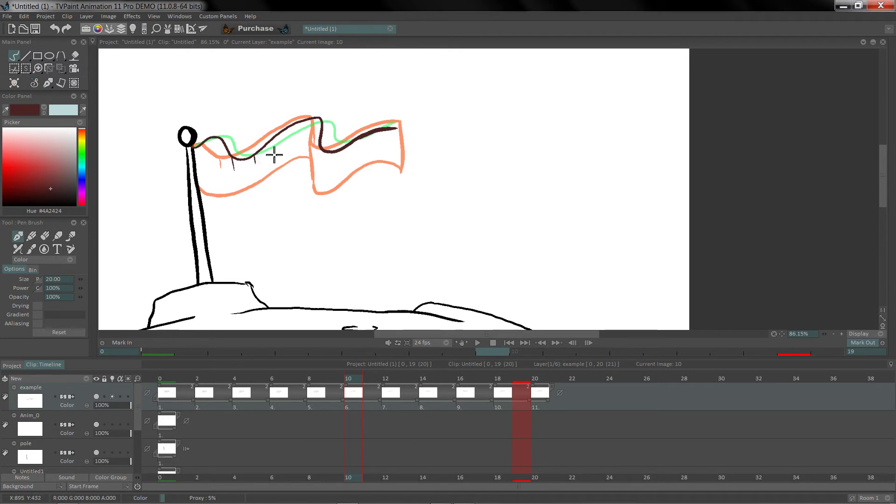
{"action": "left_click_drag", "start_coordinate": [321, 142], "coordinate": [325, 177]}
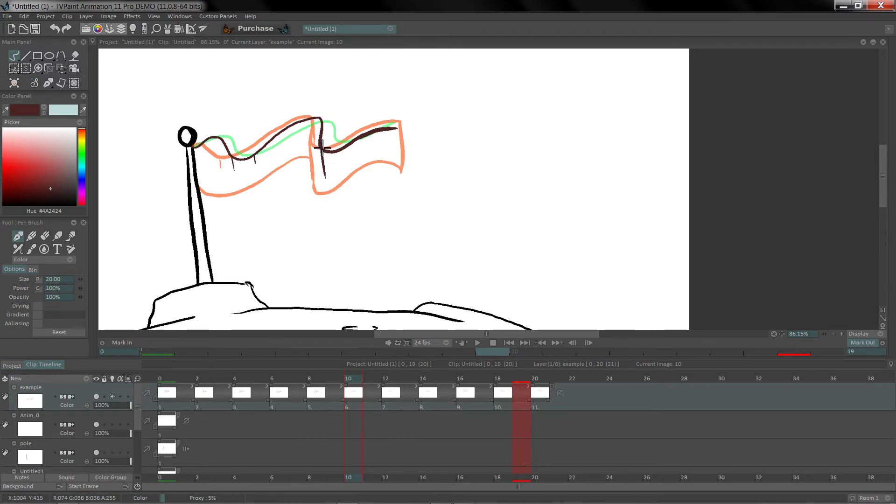
{"action": "left_click_drag", "start_coordinate": [321, 141], "coordinate": [325, 180]}
{"action": "mouse_move", "coordinate": [401, 174]}
{"action": "left_mouse_down"}
{"action": "mouse_move", "coordinate": [384, 168]}
{"action": "mouse_move", "coordinate": [328, 190]}
{"action": "left_mouse_up"}
{"action": "left_click_drag", "start_coordinate": [324, 122], "coordinate": [330, 160]}
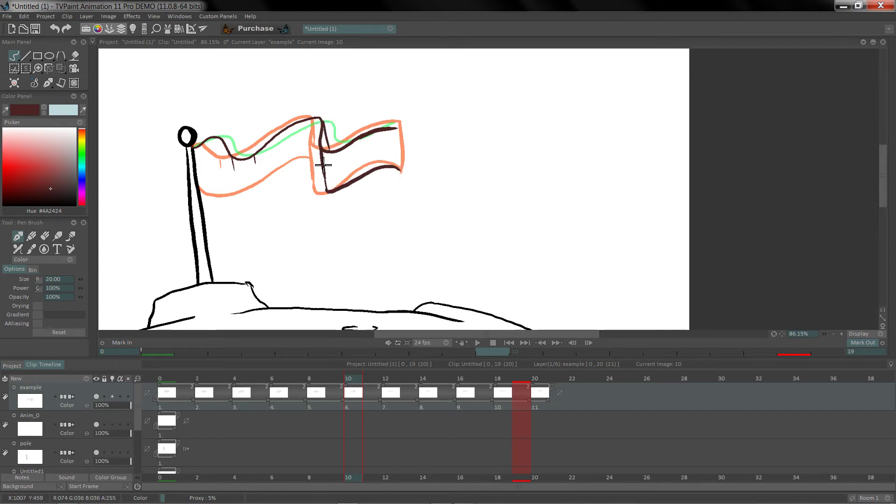
{"action": "mouse_move", "coordinate": [320, 161]}
{"action": "left_mouse_down"}
{"action": "mouse_move", "coordinate": [248, 196]}
{"action": "mouse_move", "coordinate": [222, 178]}
{"action": "mouse_move", "coordinate": [199, 191]}
{"action": "left_mouse_up"}
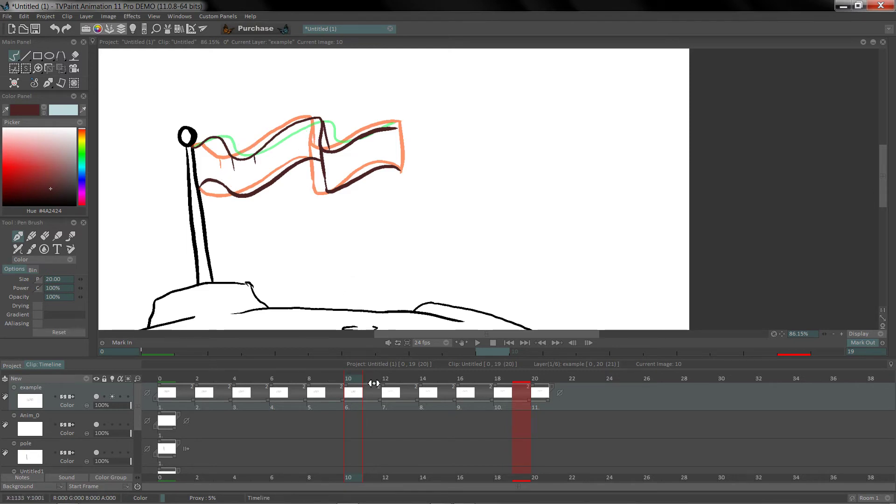
Step: Draw the outer fold line and free end at frame 12, and close the flag's free end at frame 10
{"action": "left_click", "coordinate": [388, 383]}
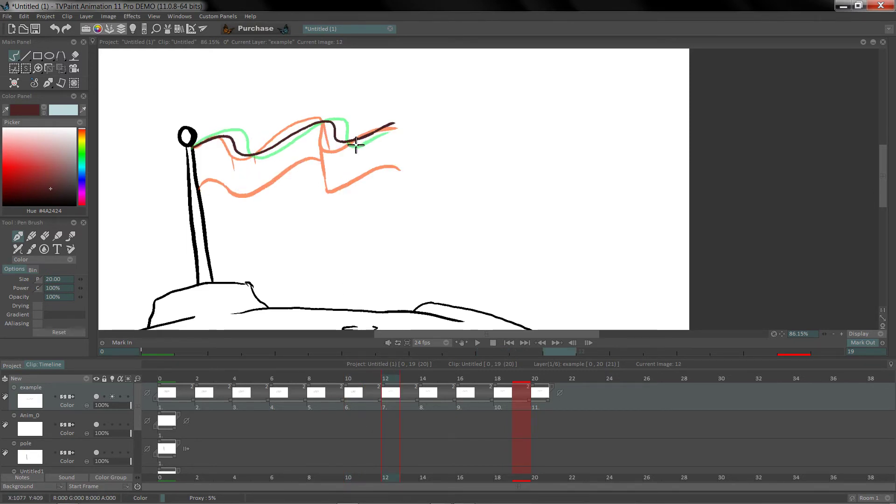
{"action": "left_click_drag", "start_coordinate": [335, 140], "coordinate": [345, 181]}
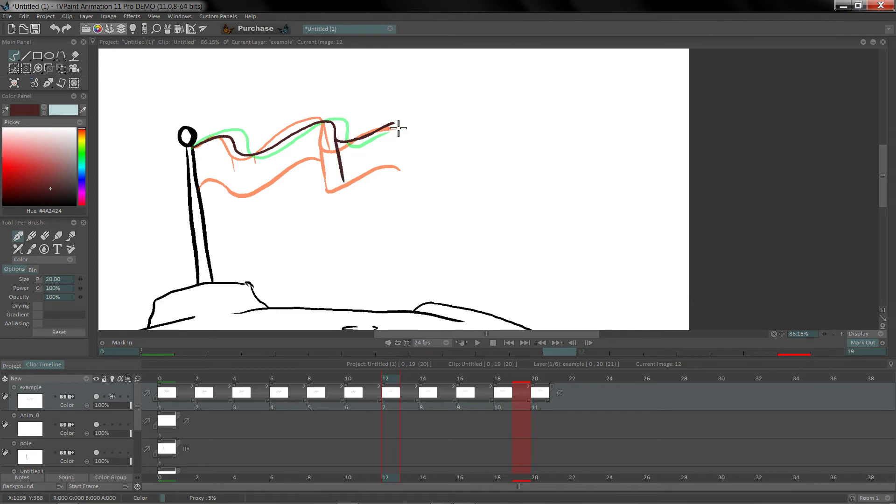
{"action": "left_click_drag", "start_coordinate": [397, 126], "coordinate": [396, 175]}
{"action": "left_click", "coordinate": [346, 379]}
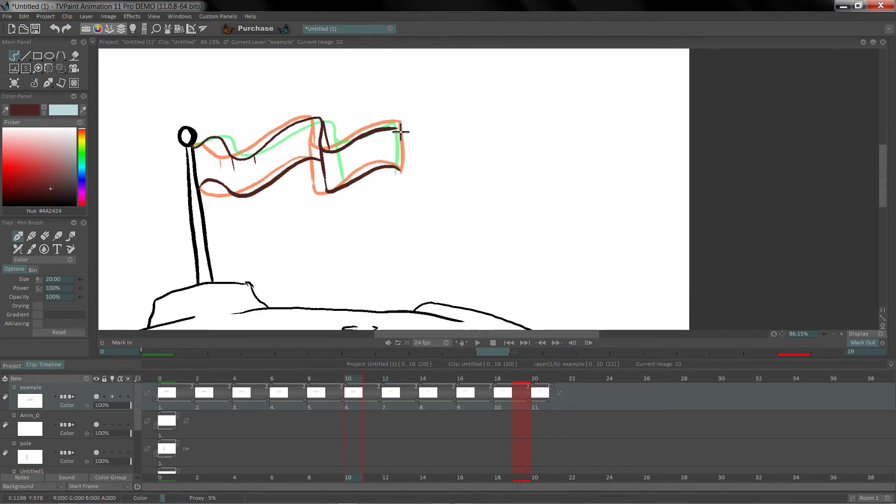
{"action": "left_click_drag", "start_coordinate": [400, 132], "coordinate": [402, 167]}
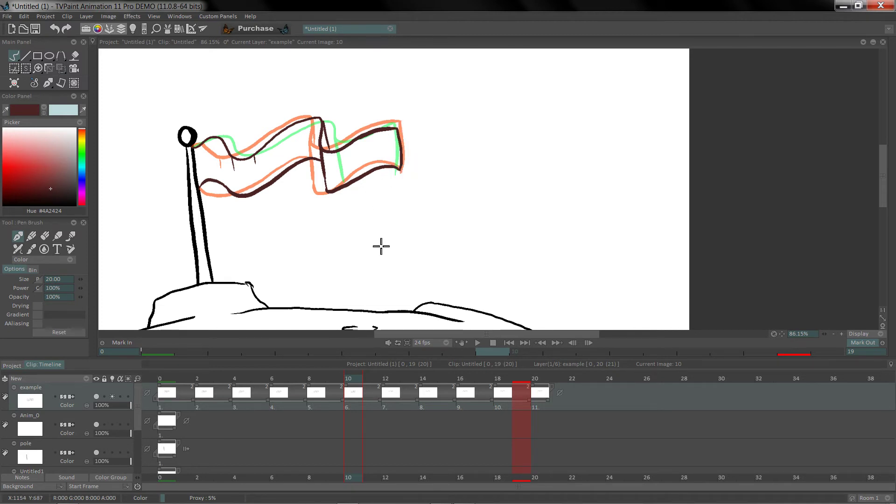
Step: At frame 12, draw the lower edge from the free end to the pole and start the fold line nearer the pole
{"action": "left_click", "coordinate": [394, 376]}
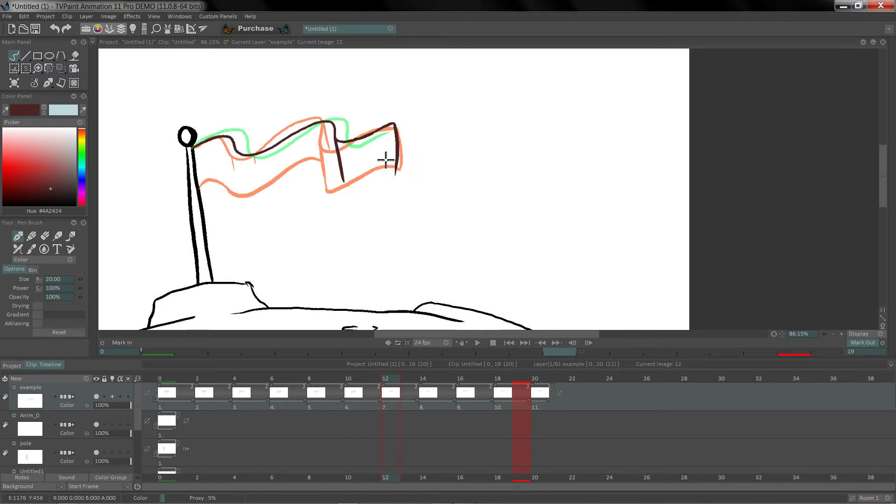
{"action": "mouse_move", "coordinate": [397, 174]}
{"action": "left_mouse_down"}
{"action": "mouse_move", "coordinate": [345, 181]}
{"action": "mouse_move", "coordinate": [337, 141]}
{"action": "left_mouse_up"}
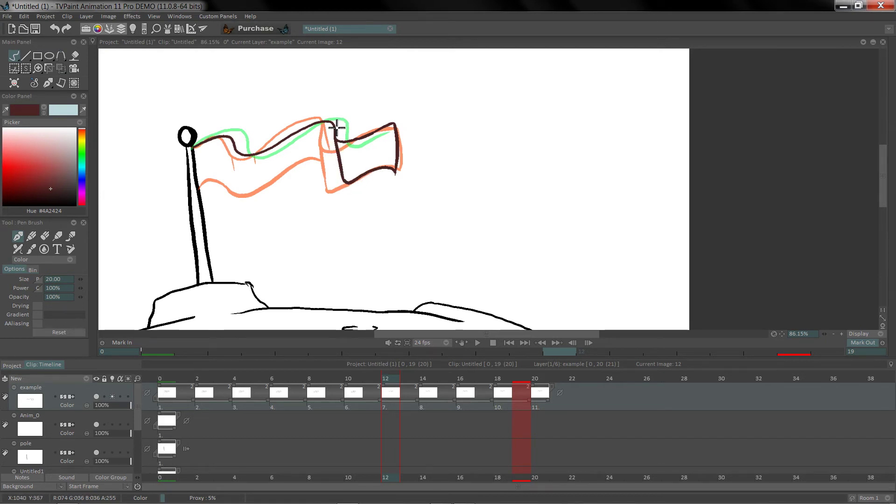
{"action": "mouse_move", "coordinate": [339, 157]}
{"action": "left_mouse_down"}
{"action": "mouse_move", "coordinate": [274, 192]}
{"action": "mouse_move", "coordinate": [231, 180]}
{"action": "left_mouse_up"}
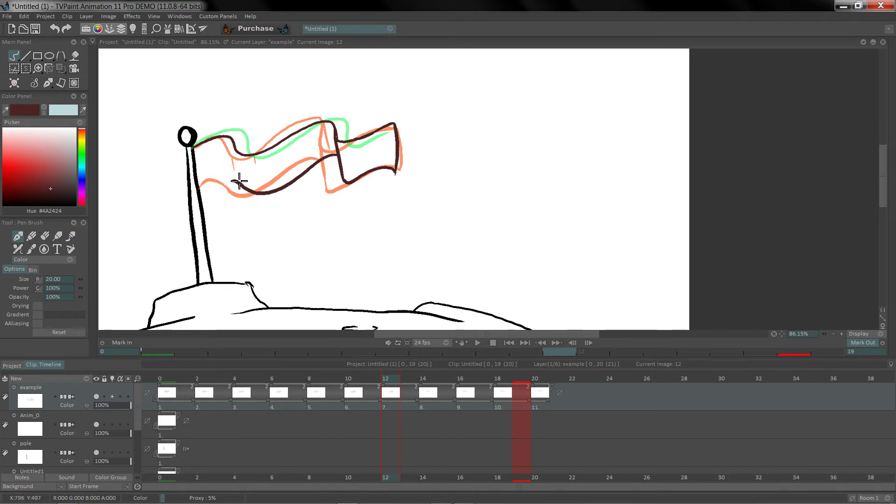
{"action": "left_click_drag", "start_coordinate": [235, 149], "coordinate": [238, 170]}
{"action": "left_click_drag", "start_coordinate": [215, 177], "coordinate": [198, 190]}
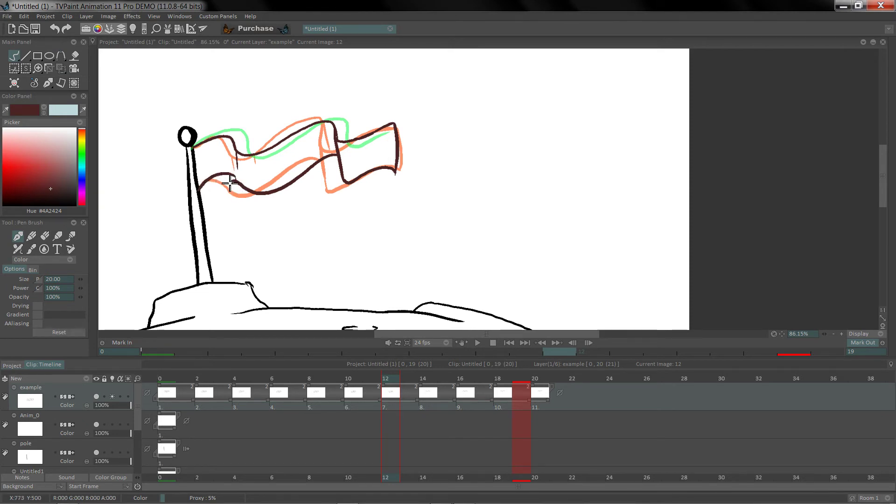
Step: At frame 12, erase the lower edge around the fold near the pole and redraw the fold line with the Pen brush to join it
{"action": "key", "text": "p"}
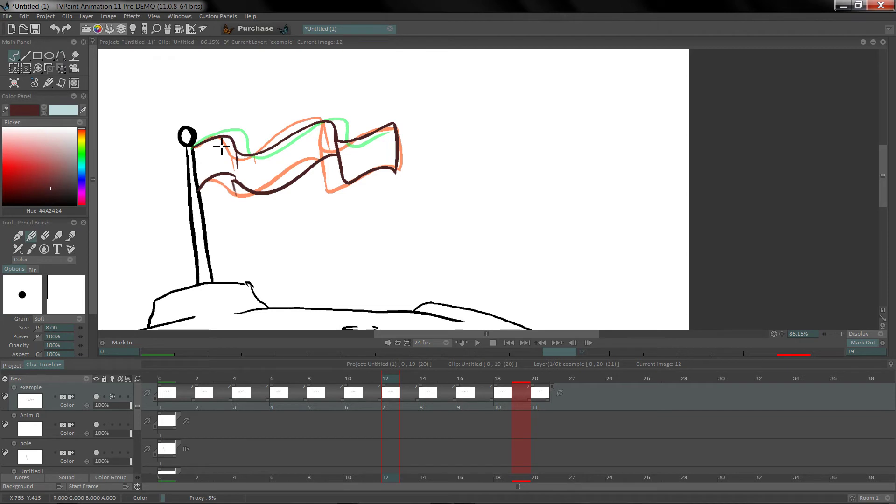
{"action": "key", "text": "e"}
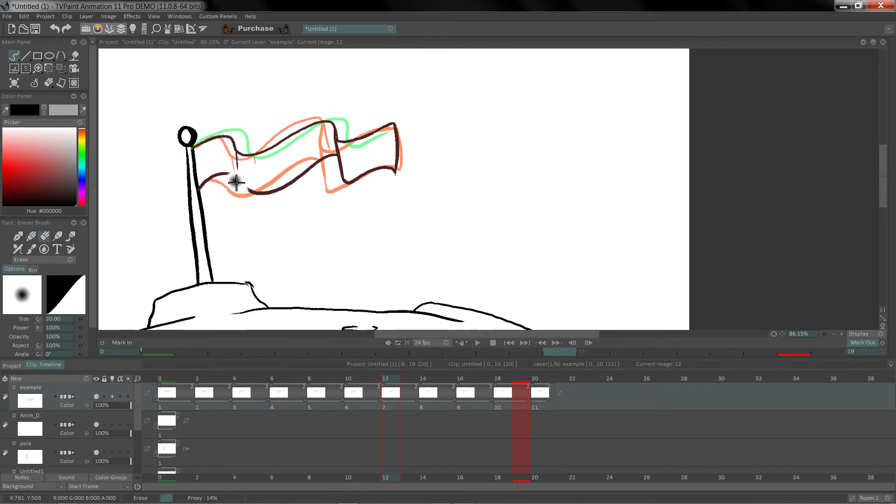
{"action": "key", "text": "p"}
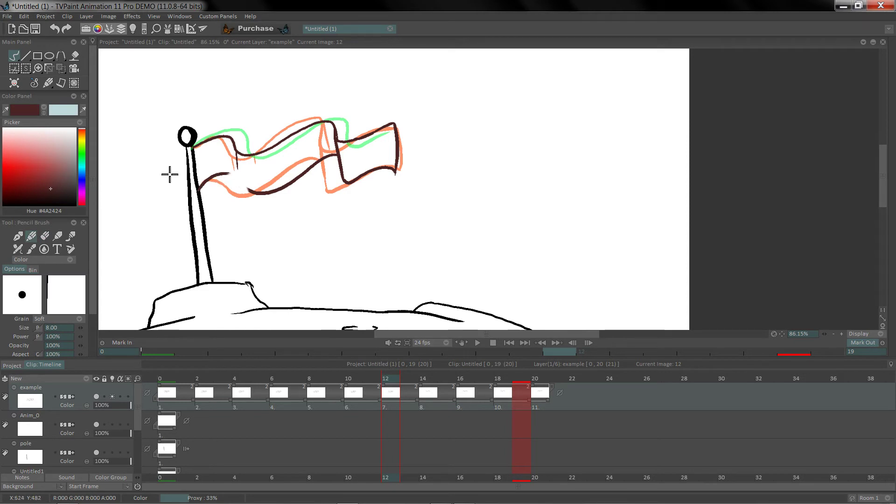
{"action": "left_click", "coordinate": [17, 236]}
{"action": "left_click_drag", "start_coordinate": [237, 152], "coordinate": [249, 188]}
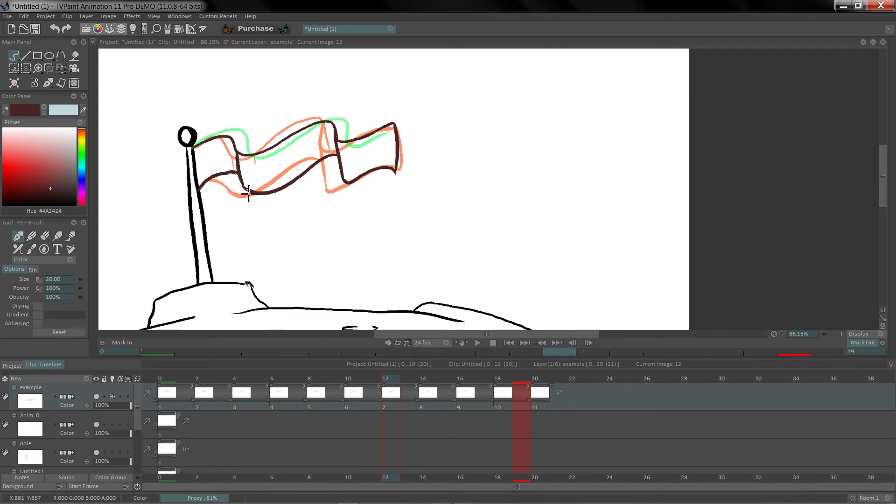
Step: At frame 14, draw the flag's free end, both fold lines and the lower edge back to the pole
{"action": "left_click", "coordinate": [428, 382]}
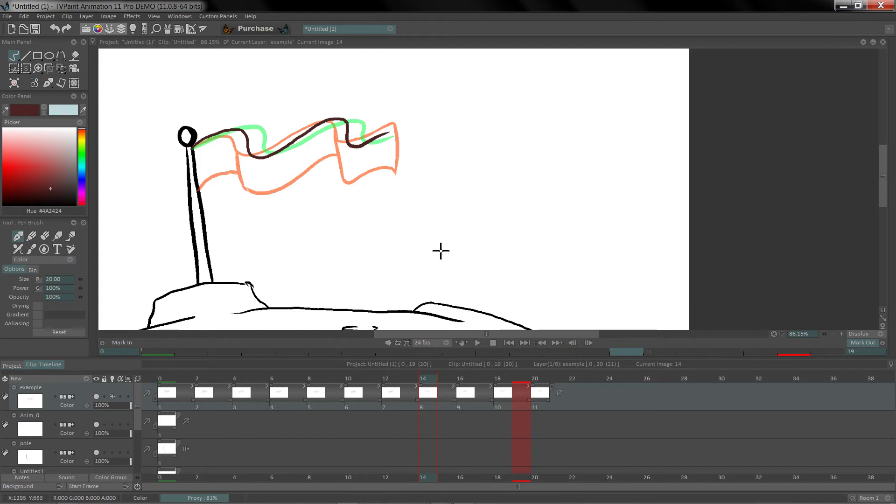
{"action": "mouse_move", "coordinate": [392, 132]}
{"action": "left_mouse_down"}
{"action": "mouse_move", "coordinate": [392, 176]}
{"action": "mouse_move", "coordinate": [347, 185]}
{"action": "mouse_move", "coordinate": [348, 145]}
{"action": "mouse_move", "coordinate": [351, 183]}
{"action": "left_mouse_up"}
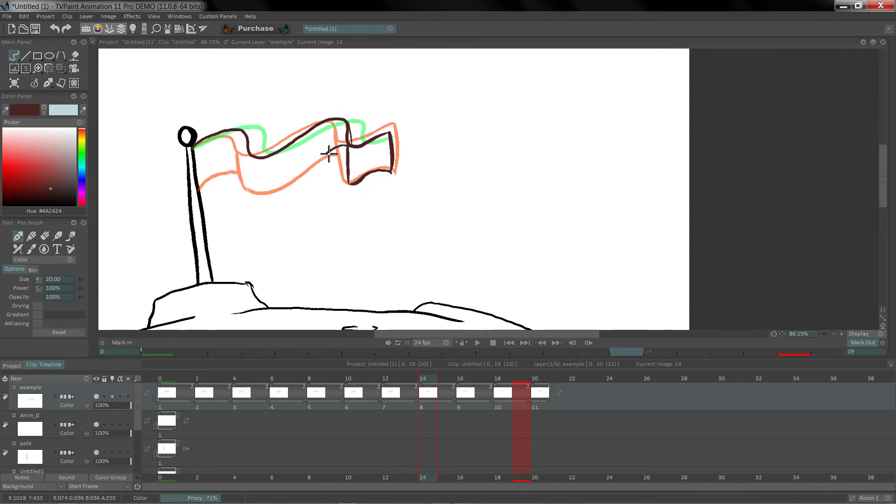
{"action": "mouse_move", "coordinate": [328, 153]}
{"action": "left_mouse_down"}
{"action": "mouse_move", "coordinate": [280, 195]}
{"action": "mouse_move", "coordinate": [238, 169]}
{"action": "mouse_move", "coordinate": [250, 155]}
{"action": "mouse_move", "coordinate": [259, 198]}
{"action": "mouse_move", "coordinate": [243, 159]}
{"action": "mouse_move", "coordinate": [250, 168]}
{"action": "mouse_move", "coordinate": [200, 190]}
{"action": "left_mouse_up"}
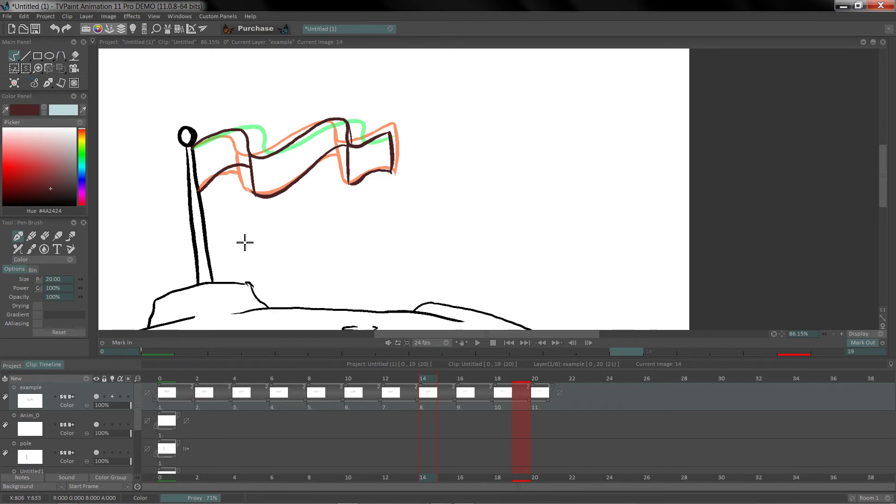
Step: Review the flag drawings on every second frame from 0 to 14
{"action": "left_click", "coordinate": [162, 372]}
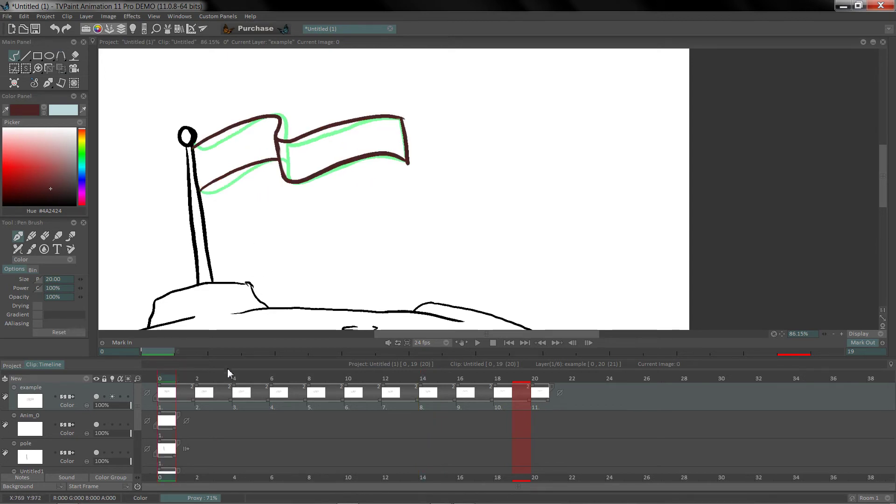
{"action": "left_click", "coordinate": [210, 378]}
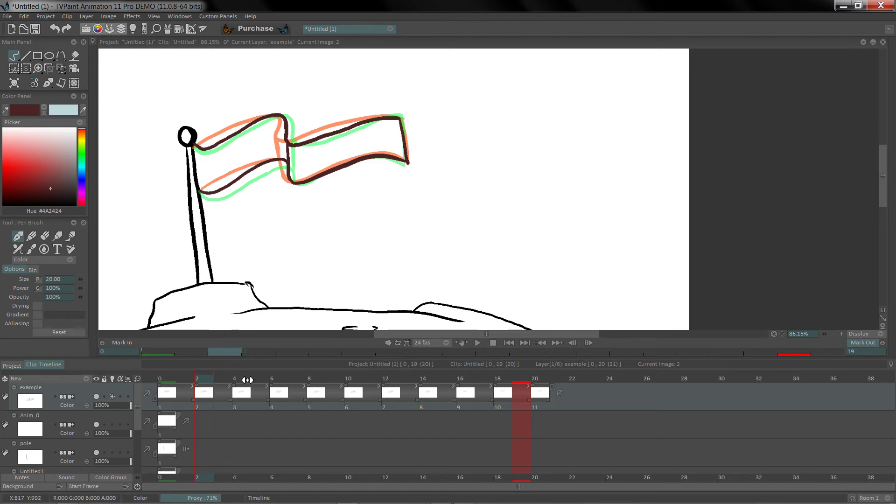
{"action": "left_click", "coordinate": [247, 380]}
{"action": "left_click", "coordinate": [286, 380]}
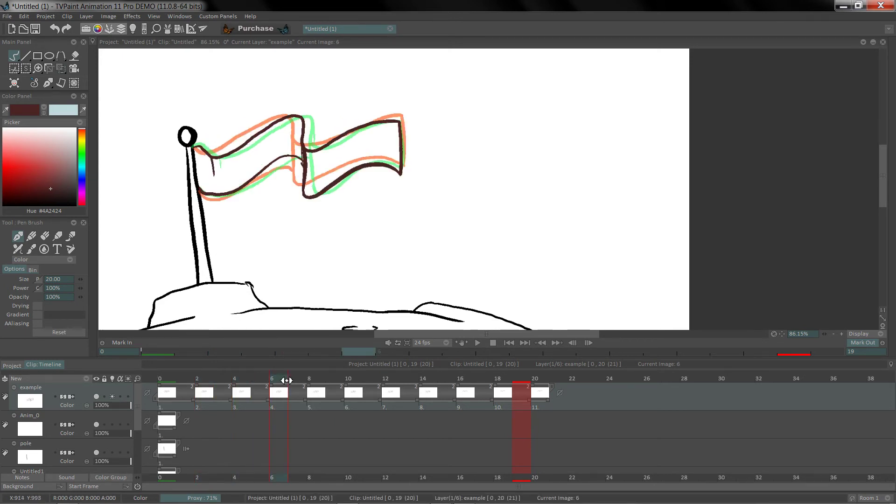
{"action": "left_click", "coordinate": [320, 379]}
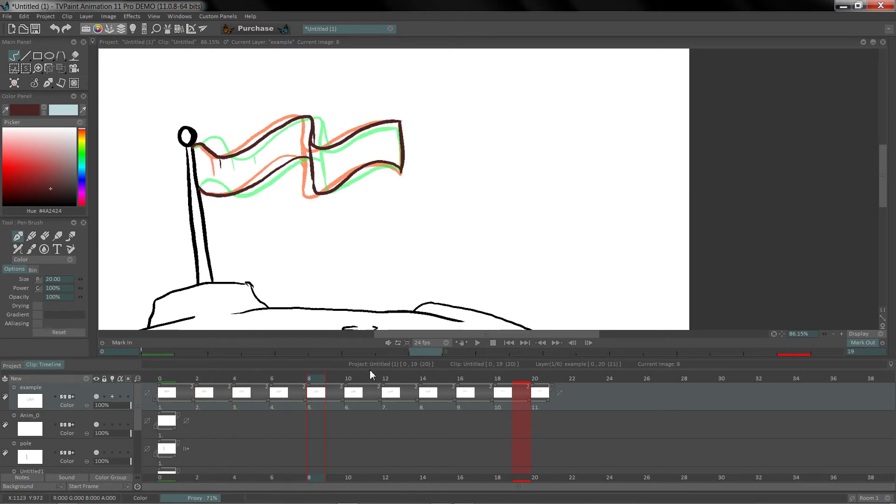
{"action": "left_click", "coordinate": [359, 378]}
{"action": "left_click", "coordinate": [391, 379]}
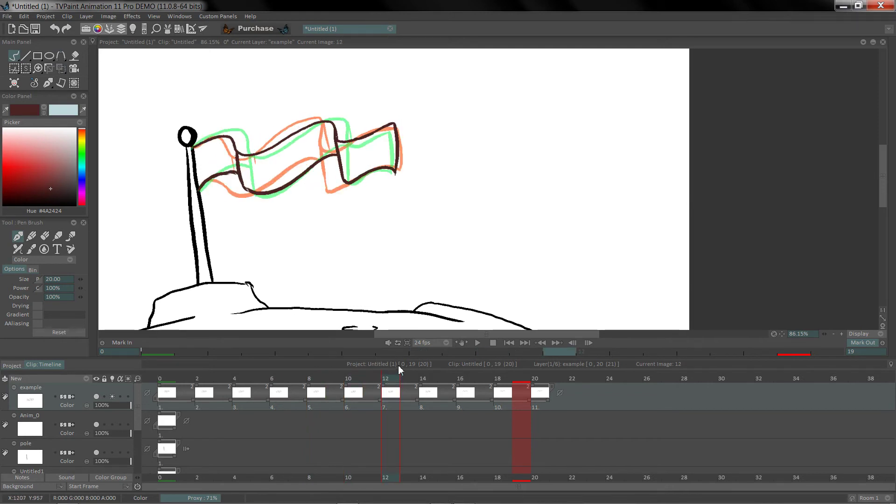
{"action": "left_click", "coordinate": [428, 382]}
Step: At frame 16, draw the flag's free end, both fold lines and the lower edge back to the pole
{"action": "left_click", "coordinate": [466, 379]}
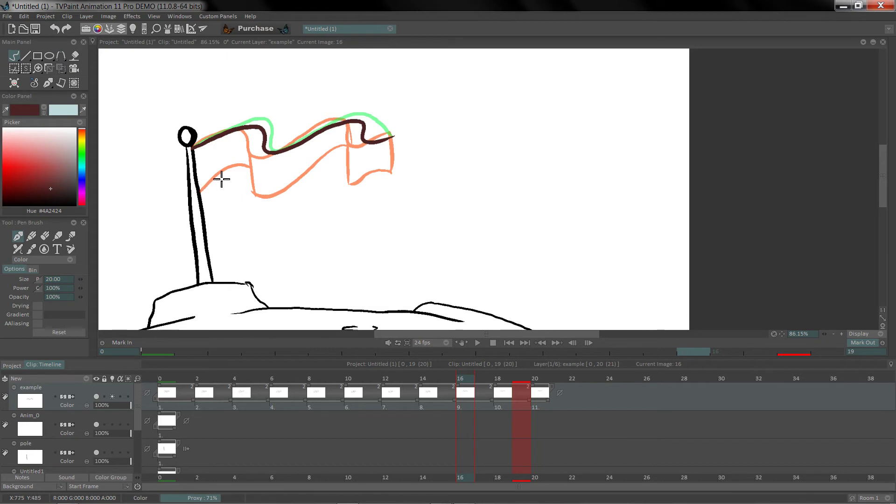
{"action": "mouse_move", "coordinate": [394, 138]}
{"action": "left_mouse_down"}
{"action": "mouse_move", "coordinate": [387, 181]}
{"action": "mouse_move", "coordinate": [395, 165]}
{"action": "mouse_move", "coordinate": [393, 177]}
{"action": "mouse_move", "coordinate": [366, 180]}
{"action": "left_mouse_up"}
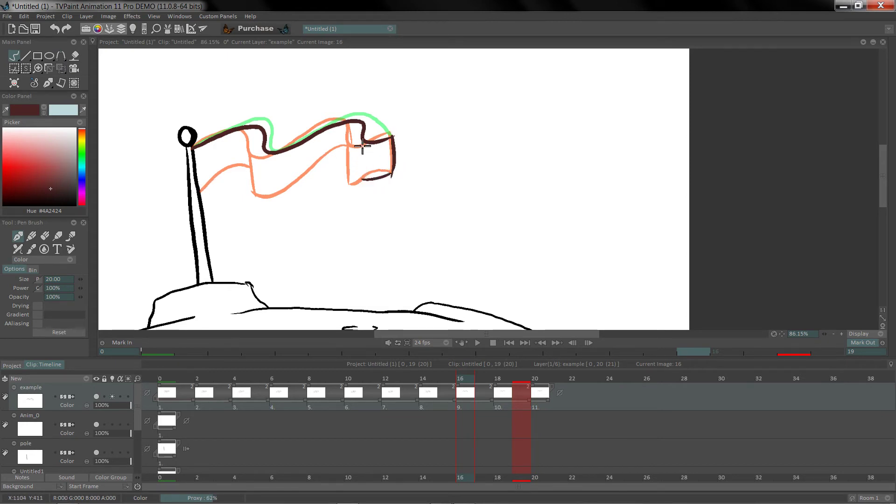
{"action": "left_click_drag", "start_coordinate": [364, 139], "coordinate": [369, 186]}
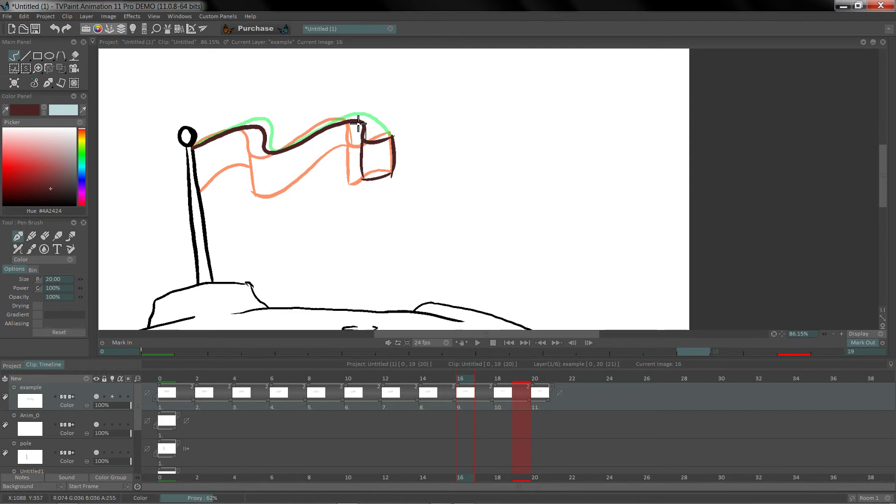
{"action": "mouse_move", "coordinate": [355, 120]}
{"action": "left_mouse_down"}
{"action": "mouse_move", "coordinate": [358, 157]}
{"action": "mouse_move", "coordinate": [301, 185]}
{"action": "mouse_move", "coordinate": [263, 190]}
{"action": "left_mouse_up"}
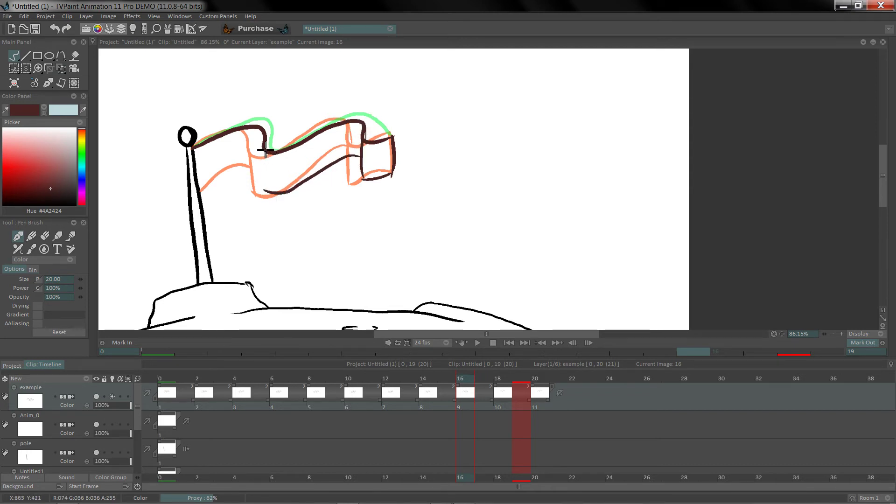
{"action": "left_click_drag", "start_coordinate": [265, 149], "coordinate": [265, 191]}
{"action": "key", "text": "ctrl+z"}
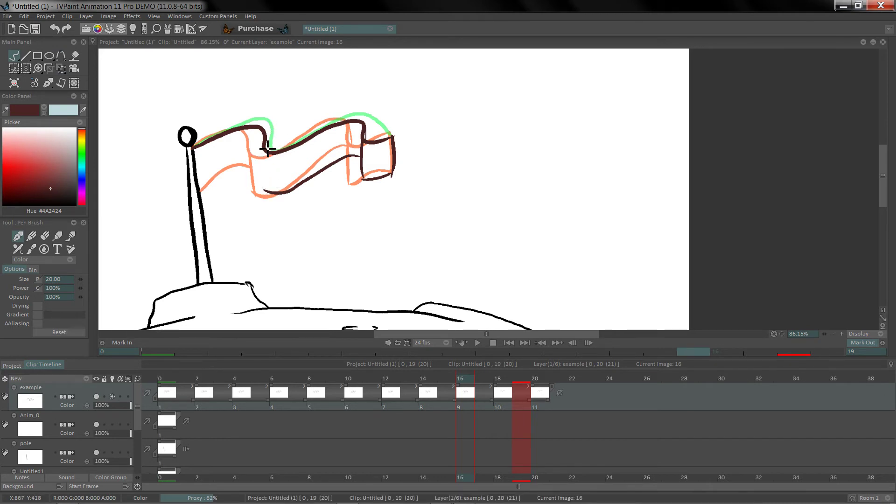
{"action": "mouse_move", "coordinate": [265, 150]}
{"action": "left_mouse_down"}
{"action": "mouse_move", "coordinate": [271, 199]}
{"action": "mouse_move", "coordinate": [266, 177]}
{"action": "left_mouse_up"}
{"action": "left_click_drag", "start_coordinate": [260, 163], "coordinate": [207, 189]}
Step: At frame 18, draw the flag's free end, the lower edge back to the fold near the pole, and that fold line
{"action": "key", "text": "Right"}
{"action": "key", "text": "Right"}
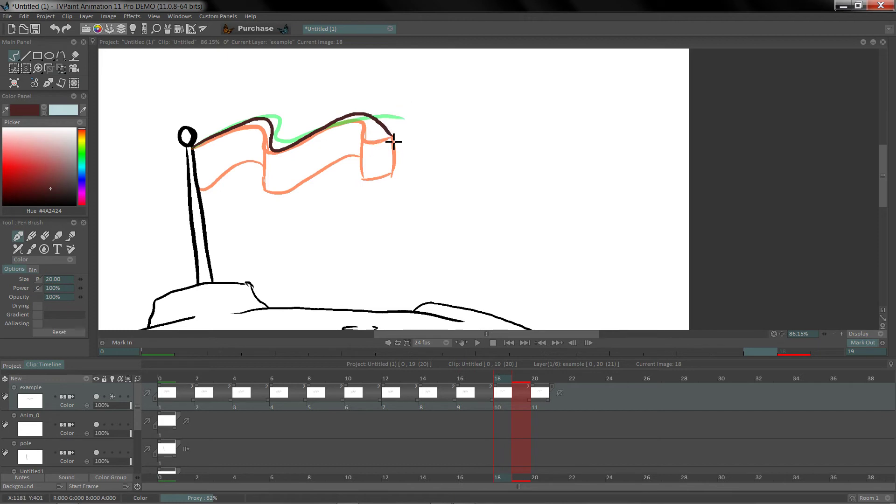
{"action": "mouse_move", "coordinate": [393, 141]}
{"action": "left_mouse_down"}
{"action": "mouse_move", "coordinate": [396, 175]}
{"action": "mouse_move", "coordinate": [357, 154]}
{"action": "mouse_move", "coordinate": [296, 188]}
{"action": "mouse_move", "coordinate": [269, 185]}
{"action": "left_mouse_up"}
{"action": "left_click_drag", "start_coordinate": [272, 149], "coordinate": [272, 191]}
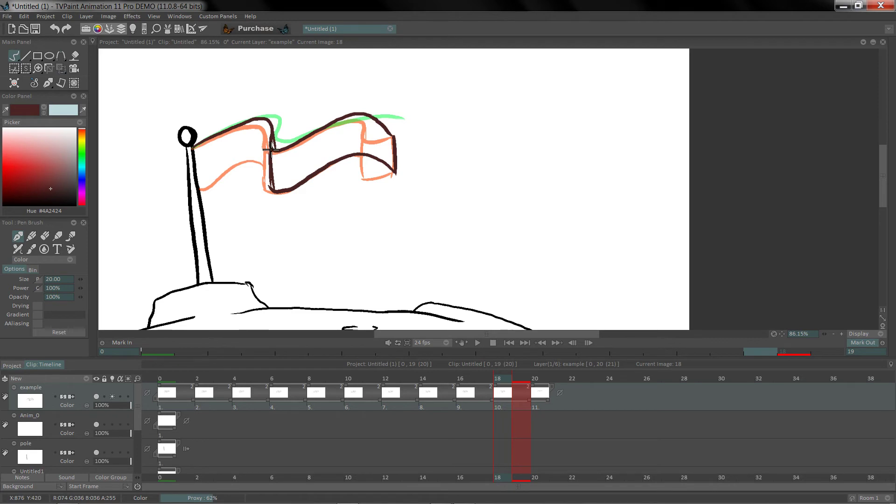
{"action": "left_click_drag", "start_coordinate": [263, 146], "coordinate": [210, 187]}
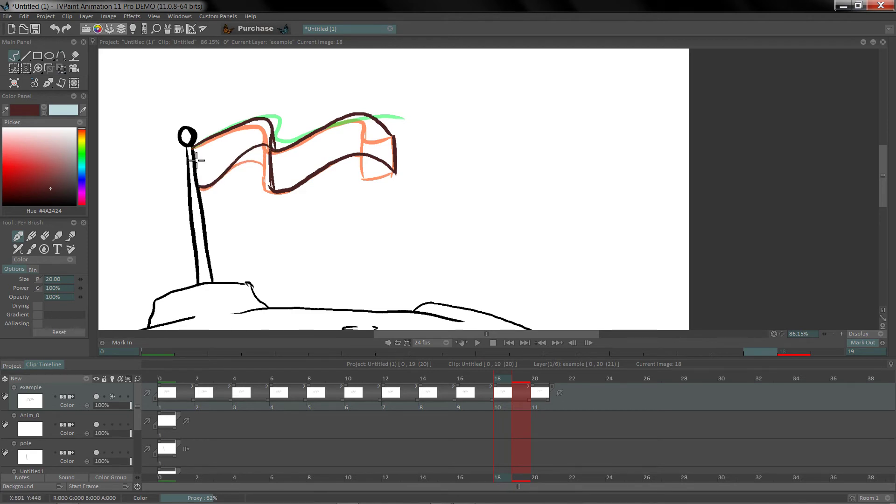
{"action": "key", "text": "ctrl+z"}
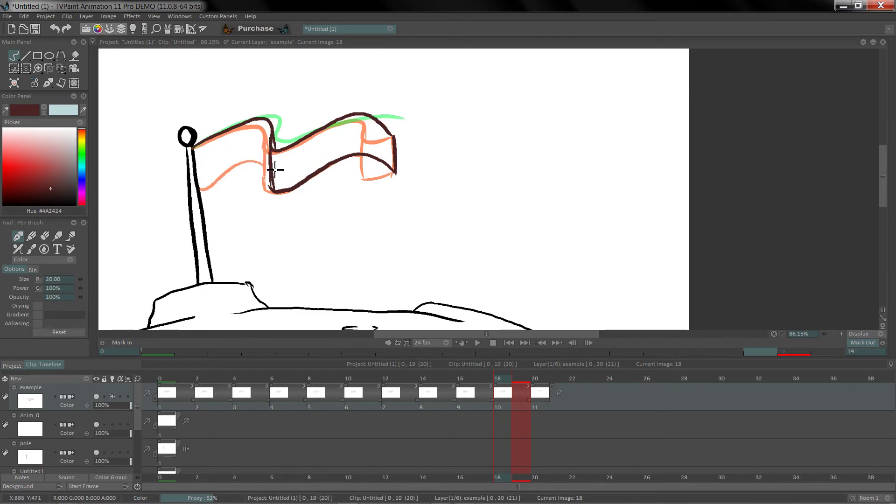
{"action": "mouse_move", "coordinate": [267, 150]}
{"action": "left_mouse_down"}
{"action": "mouse_move", "coordinate": [236, 160]}
{"action": "mouse_move", "coordinate": [212, 186]}
{"action": "left_mouse_up"}
{"action": "key", "text": "ctrl+z"}
{"action": "key", "text": "ctrl+z"}
Step: At frame 18, draw the lower edge from the pole to the fold and a short fold stroke nearer the free end
{"action": "mouse_move", "coordinate": [200, 189]}
{"action": "left_mouse_down"}
{"action": "mouse_move", "coordinate": [256, 161]}
{"action": "mouse_move", "coordinate": [270, 164]}
{"action": "mouse_move", "coordinate": [277, 183]}
{"action": "mouse_move", "coordinate": [274, 136]}
{"action": "left_mouse_up"}
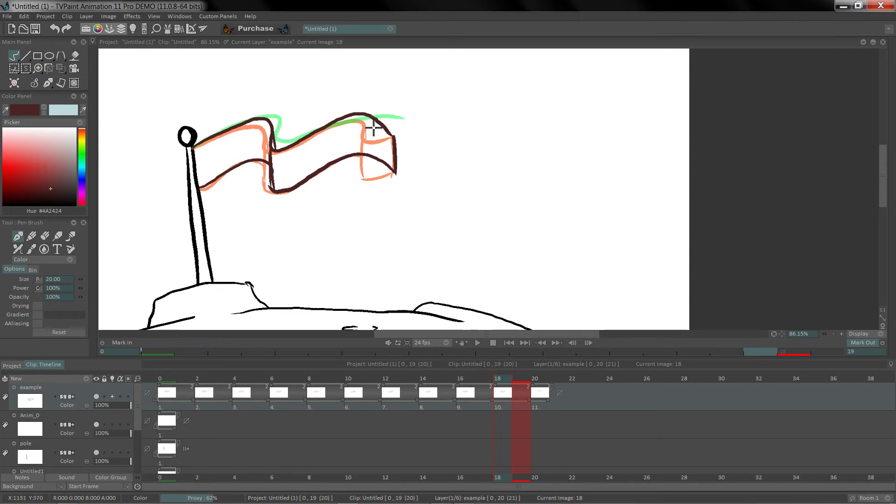
{"action": "left_click_drag", "start_coordinate": [366, 124], "coordinate": [369, 142]}
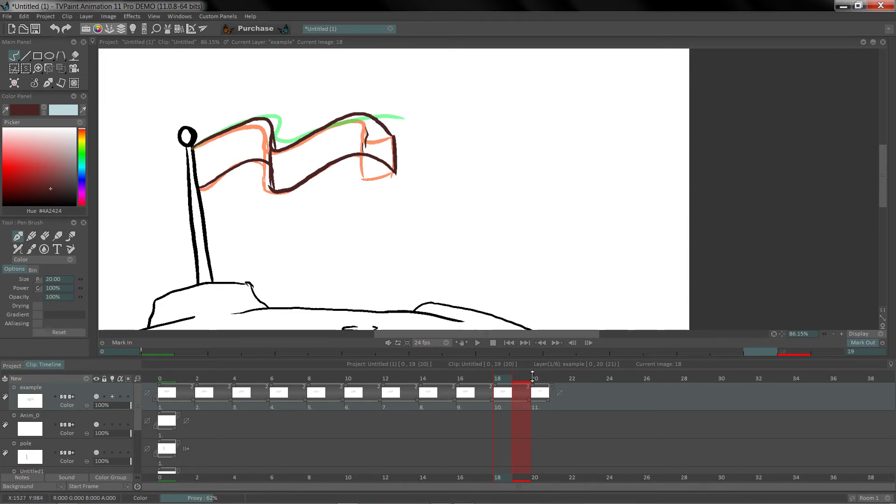
Step: Shorten the example layer to end at frame 19, cutting the extra drawing at frame 20
{"action": "left_click", "coordinate": [533, 377]}
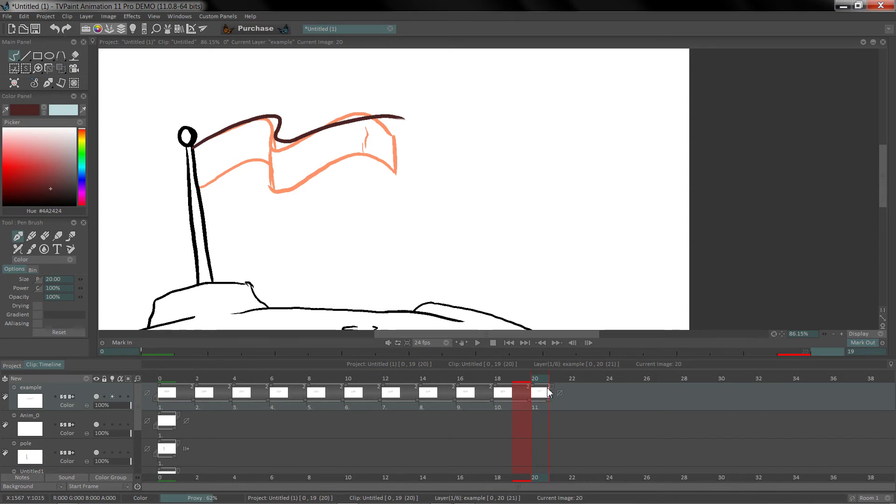
{"action": "left_click_drag", "start_coordinate": [542, 393], "coordinate": [526, 397]}
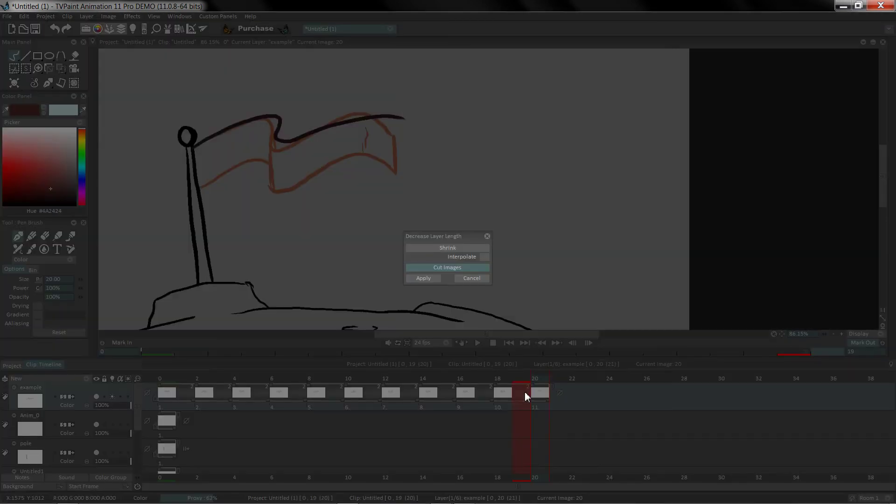
{"action": "left_click", "coordinate": [425, 278]}
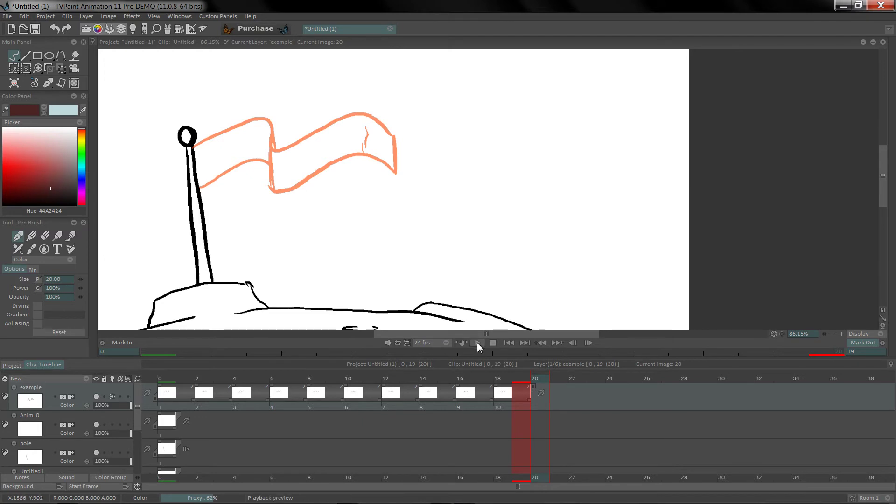
Step: Play back the looping flag animation to check its motion
{"action": "left_click", "coordinate": [477, 343]}
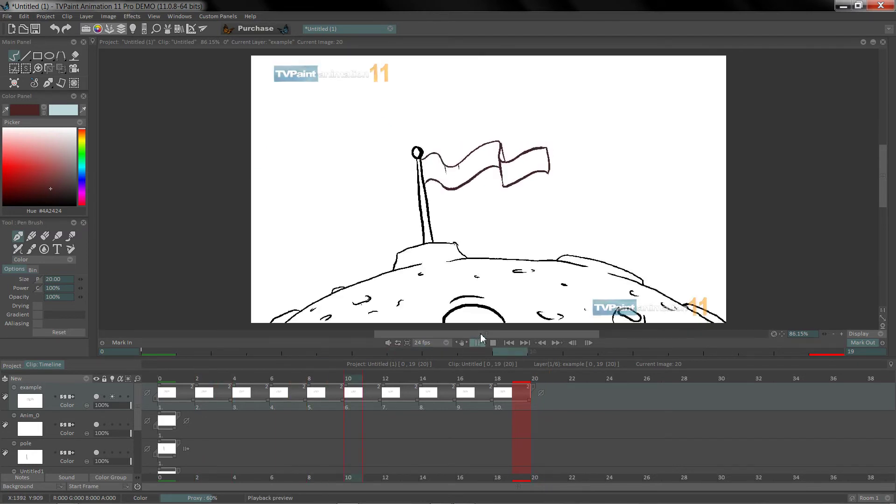
{"action": "left_click", "coordinate": [473, 282]}
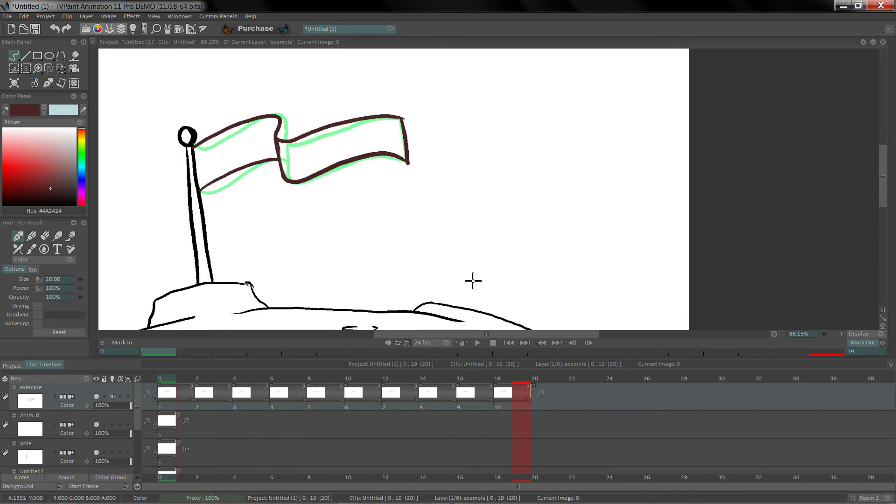
{"action": "key", "text": "Return"}
{"action": "key", "text": "Return"}
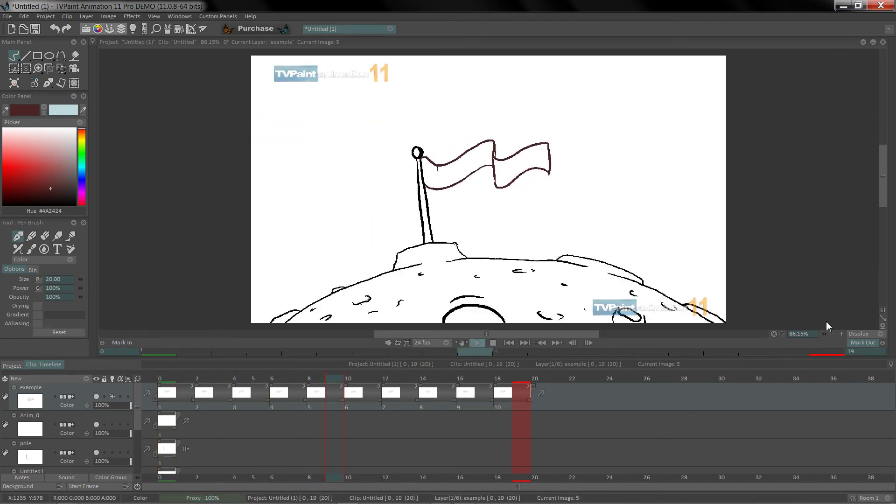
{"action": "key", "text": "Return"}
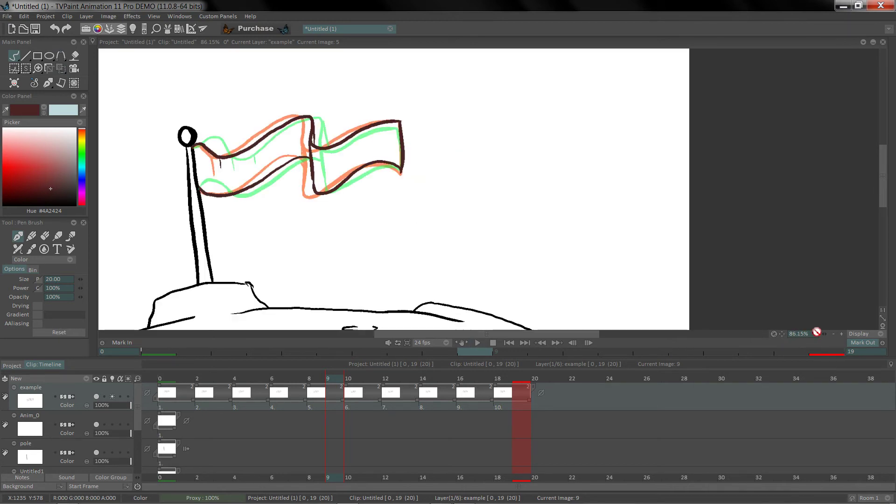
Step: Add a new animation layer above the example layer and extend its image back to frame 0
{"action": "mouse_move", "coordinate": [783, 334]}
{"action": "left_mouse_down"}
{"action": "mouse_move", "coordinate": [818, 335]}
{"action": "mouse_move", "coordinate": [553, 282]}
{"action": "left_mouse_up"}
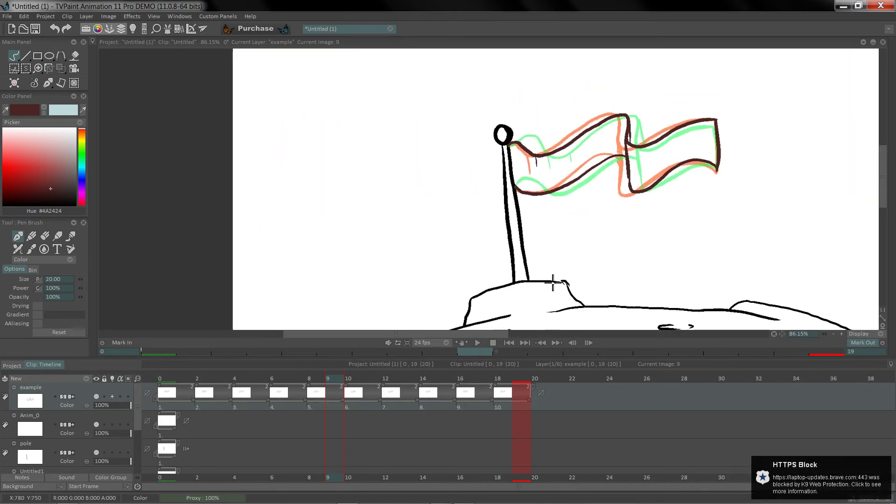
{"action": "left_click", "coordinate": [834, 334]}
{"action": "left_click", "coordinate": [832, 334]}
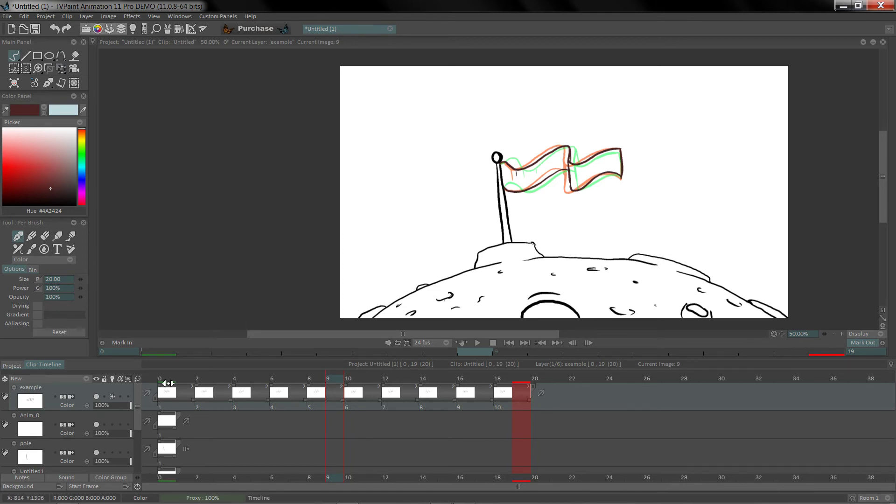
{"action": "left_click", "coordinate": [30, 381]}
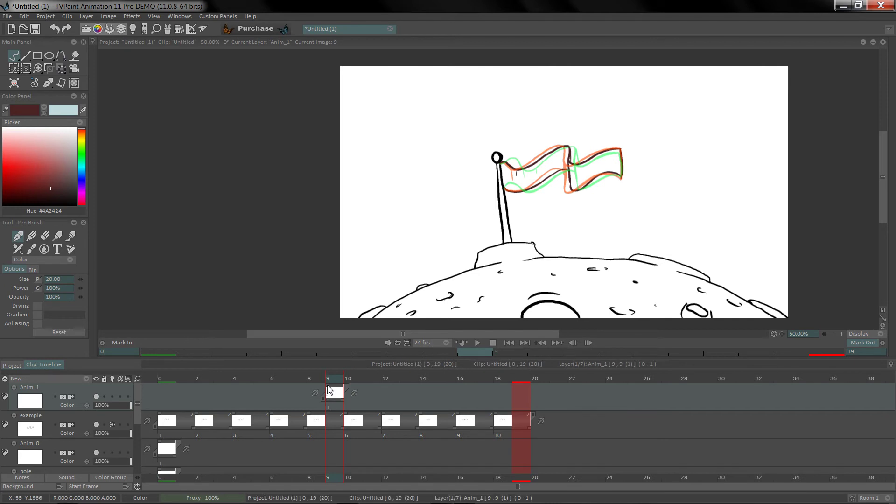
{"action": "left_click_drag", "start_coordinate": [327, 398], "coordinate": [158, 398]}
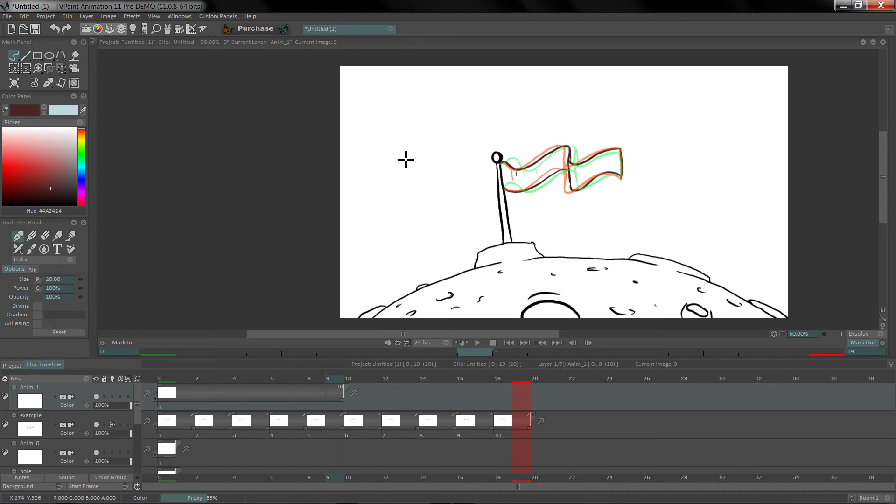
Step: Sketch a tilted round fan head with curved inner strokes beside the flagpole, and extend the drawing back to frame 0
{"action": "mouse_move", "coordinate": [400, 152]}
{"action": "left_mouse_down"}
{"action": "mouse_move", "coordinate": [425, 216]}
{"action": "mouse_move", "coordinate": [422, 236]}
{"action": "mouse_move", "coordinate": [411, 241]}
{"action": "left_mouse_up"}
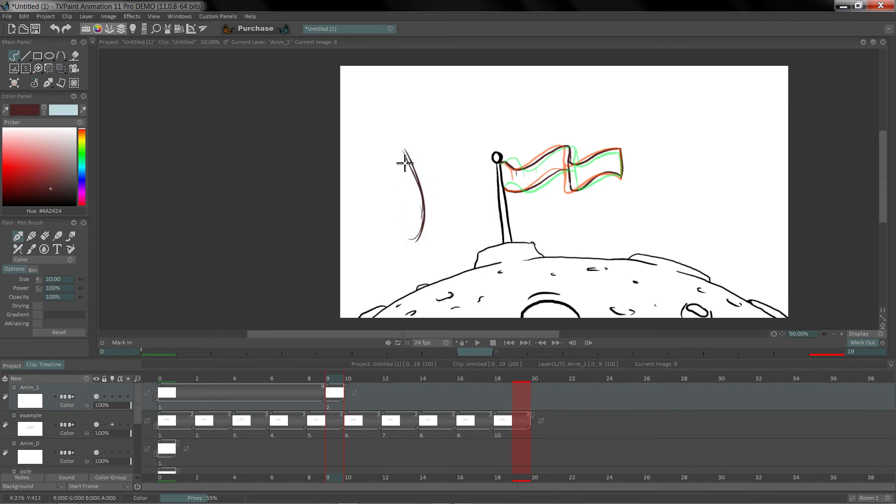
{"action": "mouse_move", "coordinate": [403, 146]}
{"action": "left_mouse_down"}
{"action": "mouse_move", "coordinate": [424, 214]}
{"action": "mouse_move", "coordinate": [403, 152]}
{"action": "mouse_move", "coordinate": [413, 160]}
{"action": "mouse_move", "coordinate": [392, 141]}
{"action": "mouse_move", "coordinate": [394, 189]}
{"action": "mouse_move", "coordinate": [392, 138]}
{"action": "mouse_move", "coordinate": [403, 199]}
{"action": "mouse_move", "coordinate": [386, 154]}
{"action": "mouse_move", "coordinate": [416, 216]}
{"action": "mouse_move", "coordinate": [375, 155]}
{"action": "mouse_move", "coordinate": [372, 188]}
{"action": "mouse_move", "coordinate": [393, 228]}
{"action": "mouse_move", "coordinate": [381, 229]}
{"action": "mouse_move", "coordinate": [423, 234]}
{"action": "mouse_move", "coordinate": [390, 238]}
{"action": "left_mouse_up"}
{"action": "mouse_move", "coordinate": [380, 142]}
{"action": "left_mouse_down"}
{"action": "mouse_move", "coordinate": [379, 166]}
{"action": "mouse_move", "coordinate": [393, 180]}
{"action": "mouse_move", "coordinate": [382, 179]}
{"action": "mouse_move", "coordinate": [418, 229]}
{"action": "mouse_move", "coordinate": [408, 236]}
{"action": "mouse_move", "coordinate": [416, 224]}
{"action": "left_mouse_up"}
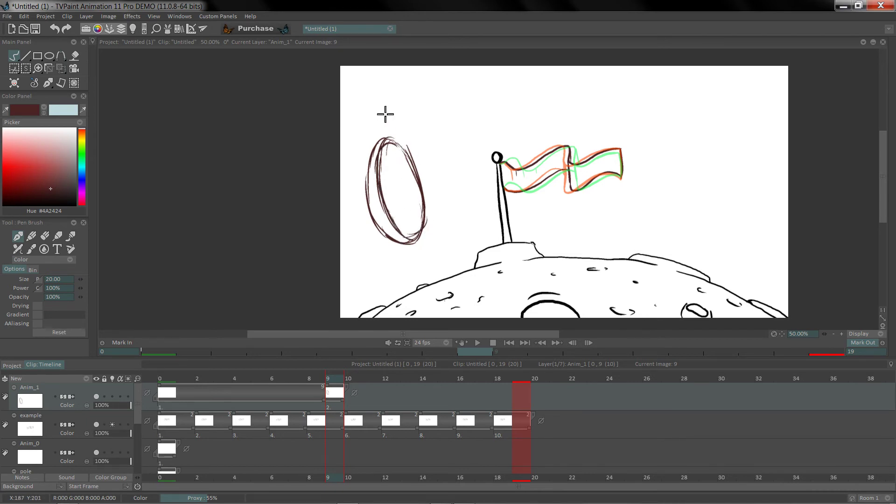
{"action": "mouse_move", "coordinate": [376, 146]}
{"action": "left_mouse_down"}
{"action": "mouse_move", "coordinate": [366, 167]}
{"action": "mouse_move", "coordinate": [373, 211]}
{"action": "mouse_move", "coordinate": [366, 166]}
{"action": "mouse_move", "coordinate": [389, 234]}
{"action": "left_mouse_up"}
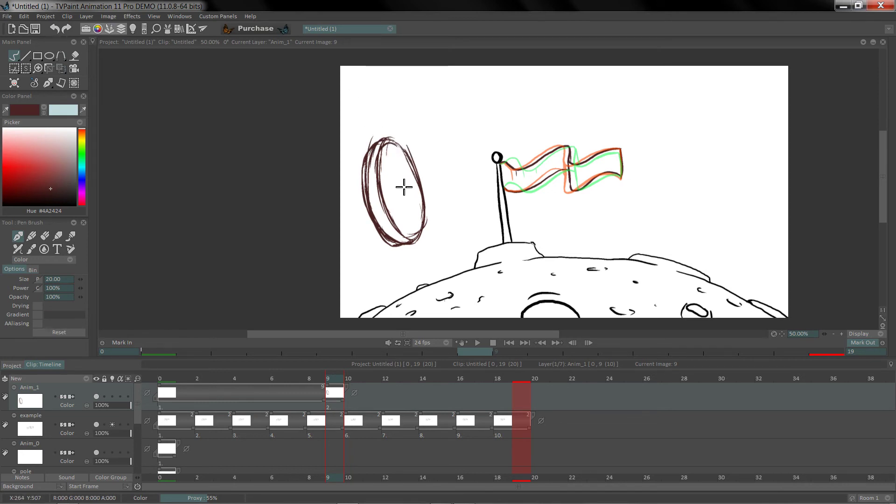
{"action": "mouse_move", "coordinate": [403, 186]}
{"action": "left_mouse_down"}
{"action": "mouse_move", "coordinate": [395, 186]}
{"action": "mouse_move", "coordinate": [406, 172]}
{"action": "mouse_move", "coordinate": [390, 182]}
{"action": "mouse_move", "coordinate": [397, 155]}
{"action": "left_mouse_up"}
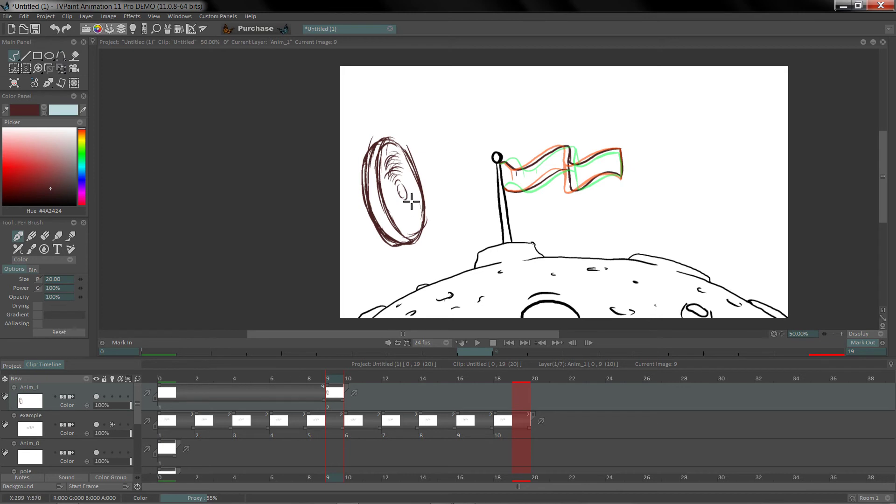
{"action": "mouse_move", "coordinate": [413, 204]}
{"action": "left_mouse_down"}
{"action": "mouse_move", "coordinate": [413, 231]}
{"action": "mouse_move", "coordinate": [396, 206]}
{"action": "mouse_move", "coordinate": [411, 218]}
{"action": "mouse_move", "coordinate": [394, 212]}
{"action": "mouse_move", "coordinate": [406, 223]}
{"action": "mouse_move", "coordinate": [410, 180]}
{"action": "left_mouse_up"}
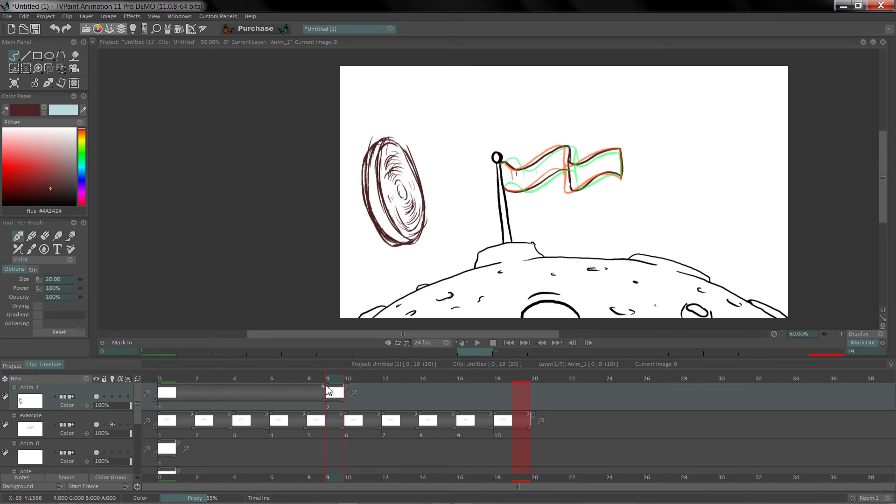
{"action": "left_click_drag", "start_coordinate": [328, 391], "coordinate": [186, 393]}
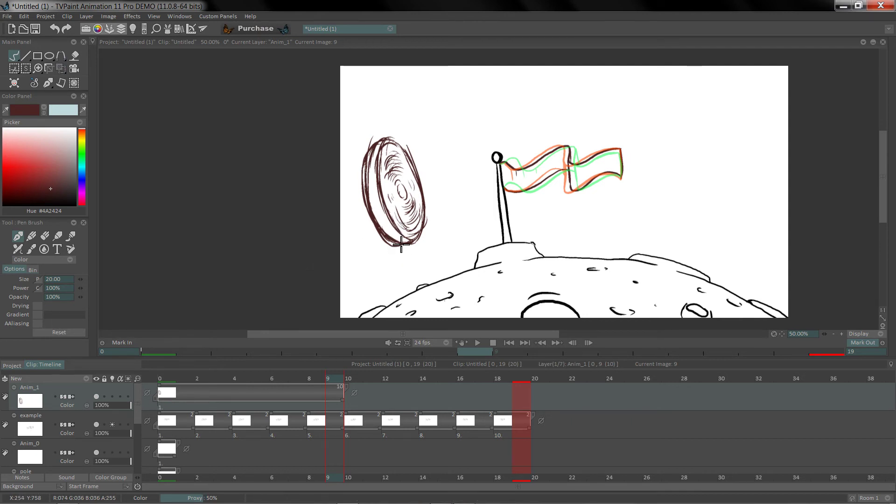
Step: Draw the fan's stand, a wavy ribbon from its top and the rear motor housing, holding the drawing from frame 0
{"action": "left_click_drag", "start_coordinate": [401, 244], "coordinate": [411, 290]}
{"action": "left_click_drag", "start_coordinate": [406, 254], "coordinate": [413, 292]}
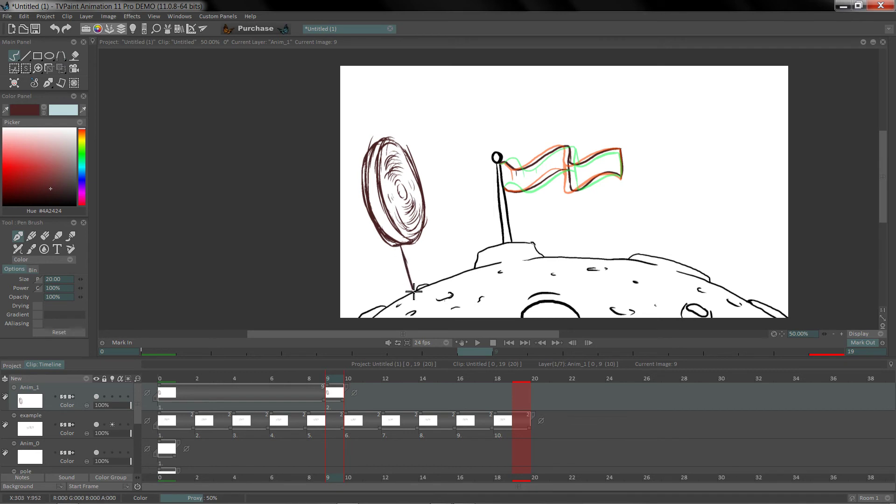
{"action": "left_click_drag", "start_coordinate": [407, 243], "coordinate": [420, 285]}
{"action": "mouse_move", "coordinate": [396, 142]}
{"action": "left_mouse_down"}
{"action": "mouse_move", "coordinate": [439, 133]}
{"action": "mouse_move", "coordinate": [396, 144]}
{"action": "left_mouse_up"}
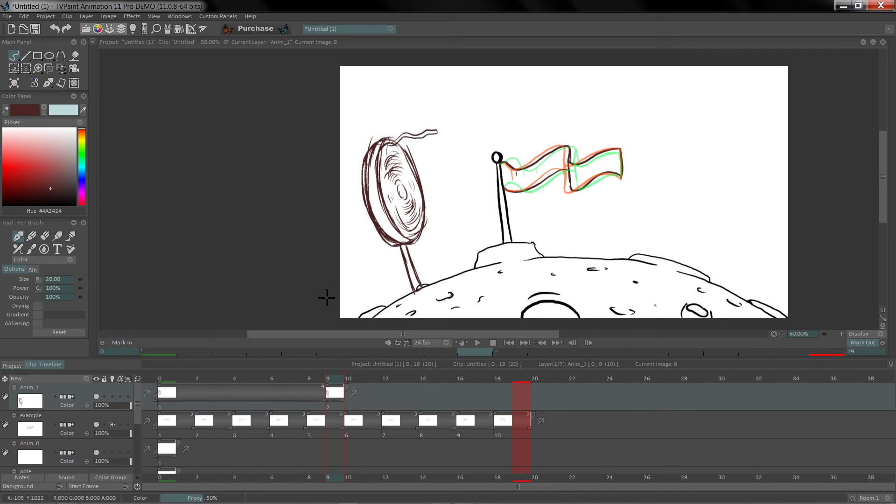
{"action": "mouse_move", "coordinate": [337, 396]}
{"action": "left_mouse_down"}
{"action": "mouse_move", "coordinate": [179, 394]}
{"action": "mouse_move", "coordinate": [165, 383]}
{"action": "left_mouse_up"}
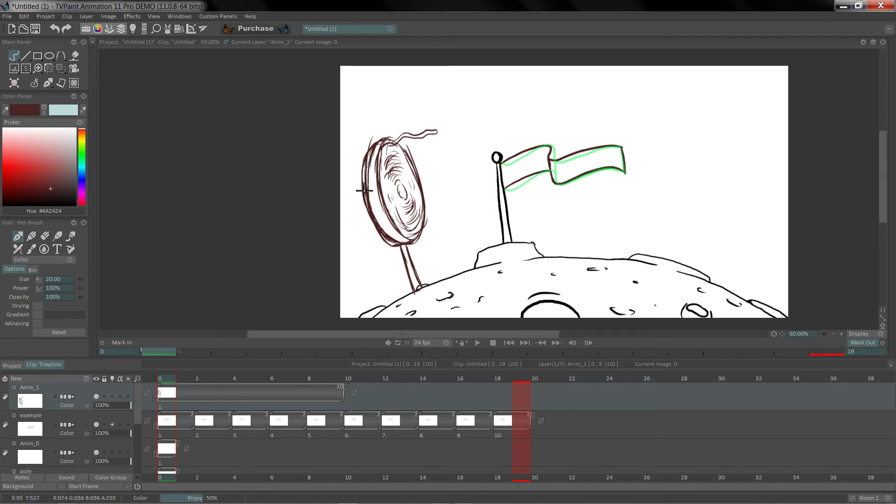
{"action": "mouse_move", "coordinate": [359, 194]}
{"action": "left_mouse_down"}
{"action": "mouse_move", "coordinate": [358, 230]}
{"action": "mouse_move", "coordinate": [378, 225]}
{"action": "mouse_move", "coordinate": [349, 219]}
{"action": "left_mouse_up"}
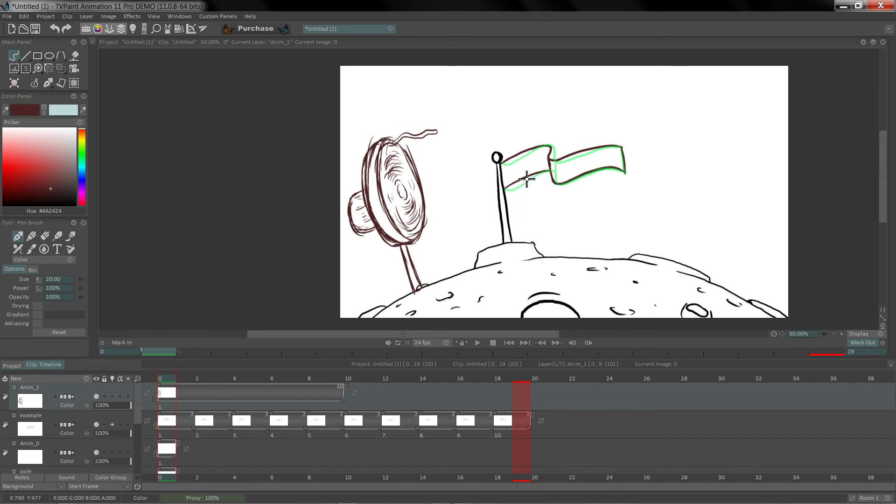
{"action": "left_click_drag", "start_coordinate": [140, 403], "coordinate": [138, 372]}
Step: Give the Eraser brush a hard-edged profile and erase the wavy ribbon from the top of the fan
{"action": "key", "text": "e"}
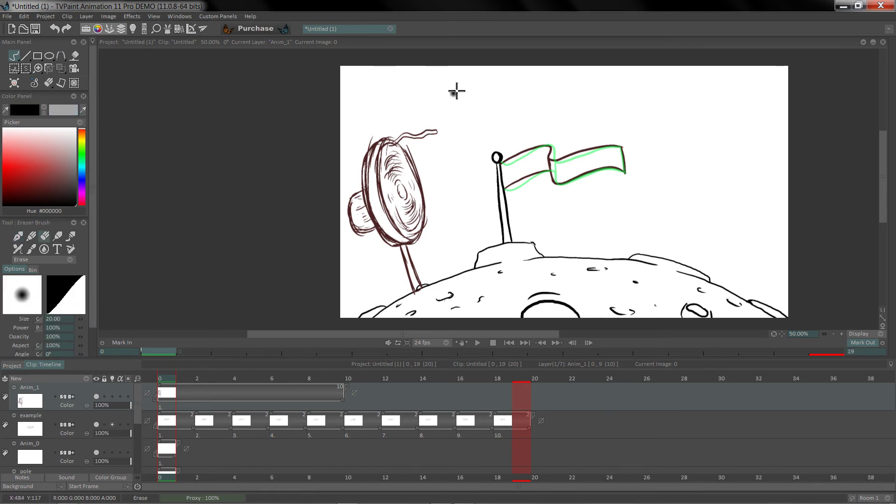
{"action": "left_click", "coordinate": [60, 291]}
{"action": "mouse_move", "coordinate": [442, 300]}
{"action": "left_mouse_down"}
{"action": "mouse_move", "coordinate": [405, 194]}
{"action": "mouse_move", "coordinate": [435, 266]}
{"action": "mouse_move", "coordinate": [410, 199]}
{"action": "mouse_move", "coordinate": [409, 320]}
{"action": "left_mouse_up"}
{"action": "mouse_move", "coordinate": [504, 224]}
{"action": "left_mouse_down"}
{"action": "mouse_move", "coordinate": [462, 191]}
{"action": "mouse_move", "coordinate": [393, 192]}
{"action": "left_mouse_up"}
{"action": "left_click_drag", "start_coordinate": [450, 274], "coordinate": [402, 196]}
{"action": "left_click", "coordinate": [532, 185]}
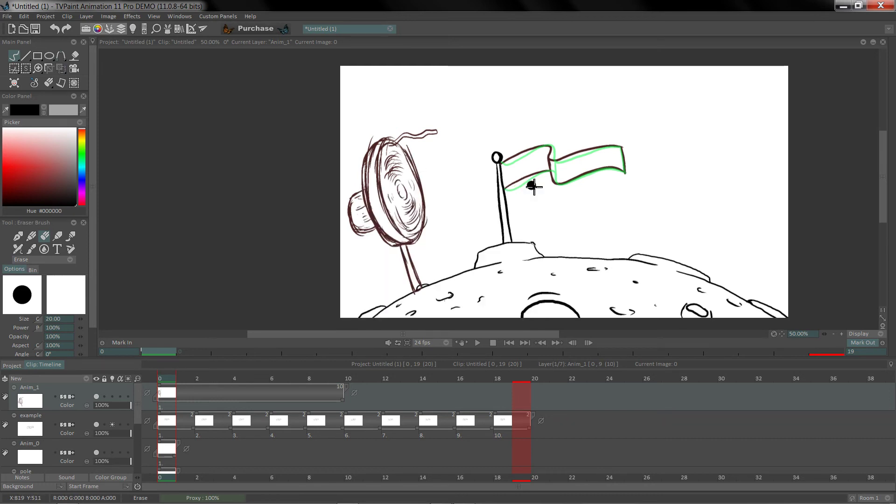
{"action": "left_click_drag", "start_coordinate": [430, 129], "coordinate": [404, 135]}
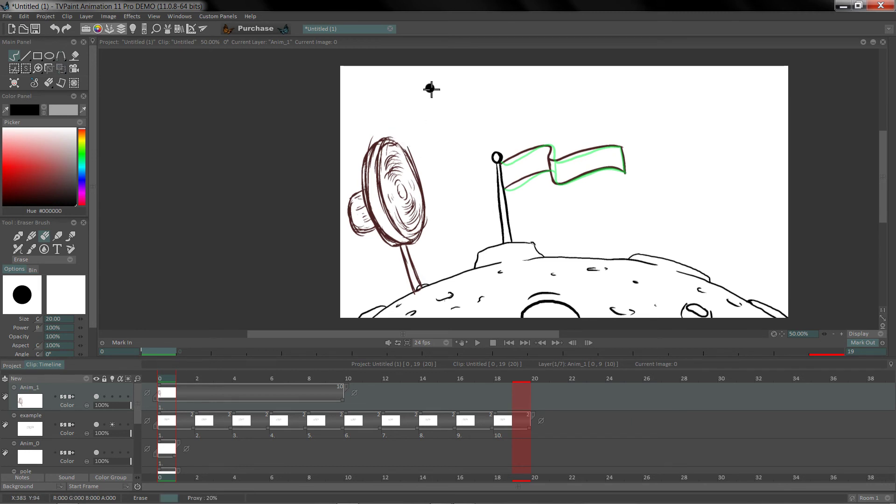
Step: Shorten the fan's layer to end at frame 2 and start a blank image there with the light table on
{"action": "key", "text": "e"}
{"action": "left_click_drag", "start_coordinate": [342, 400], "coordinate": [209, 399]}
{"action": "left_click", "coordinate": [200, 378]}
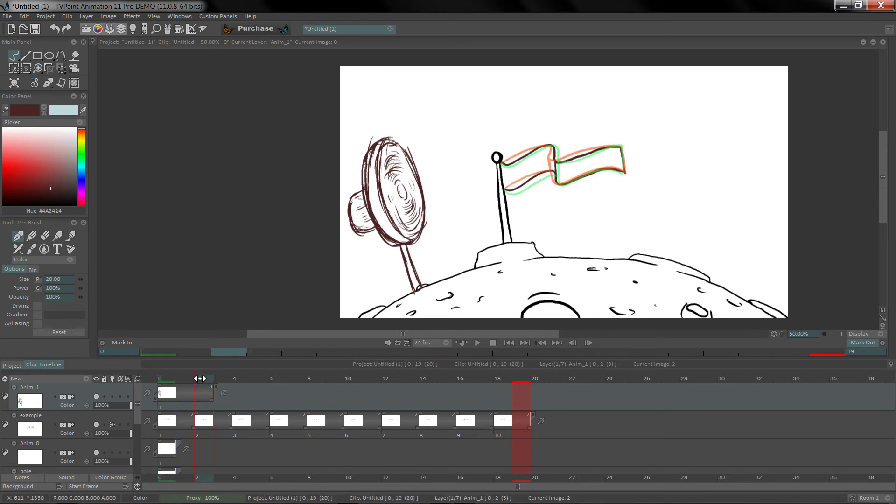
{"action": "key", "text": "Return"}
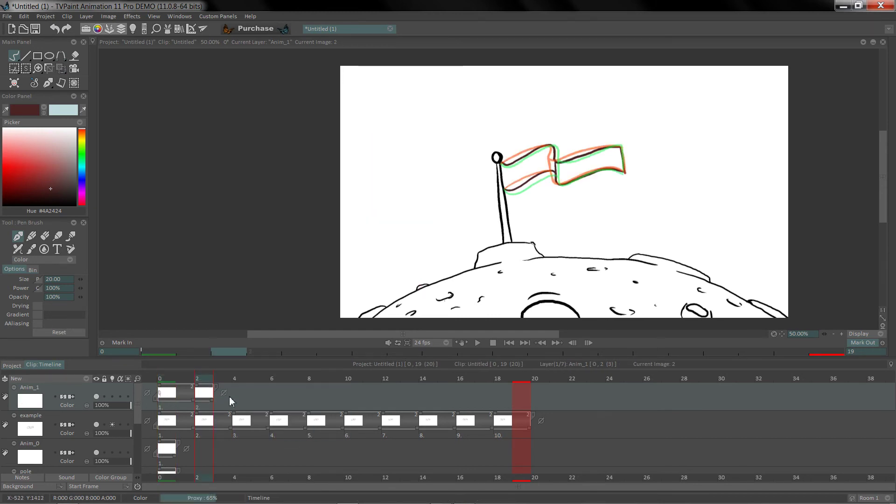
{"action": "left_click", "coordinate": [113, 395]}
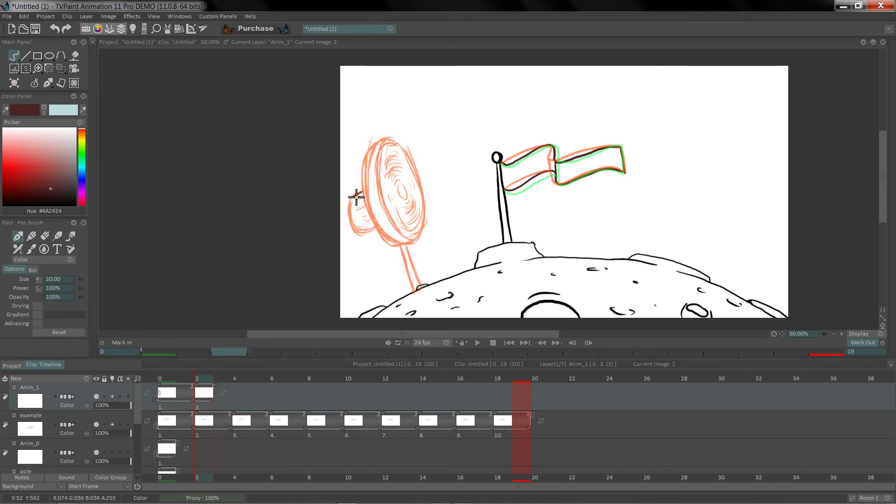
Step: Trace the fan's motor housing, outer rim and front ring on the new image at frame 2
{"action": "mouse_move", "coordinate": [359, 195]}
{"action": "left_mouse_down"}
{"action": "mouse_move", "coordinate": [356, 225]}
{"action": "mouse_move", "coordinate": [352, 200]}
{"action": "mouse_move", "coordinate": [372, 226]}
{"action": "mouse_move", "coordinate": [362, 232]}
{"action": "left_mouse_up"}
{"action": "mouse_move", "coordinate": [375, 142]}
{"action": "left_mouse_down"}
{"action": "mouse_move", "coordinate": [382, 210]}
{"action": "mouse_move", "coordinate": [366, 169]}
{"action": "mouse_move", "coordinate": [389, 224]}
{"action": "mouse_move", "coordinate": [367, 195]}
{"action": "mouse_move", "coordinate": [395, 244]}
{"action": "left_mouse_up"}
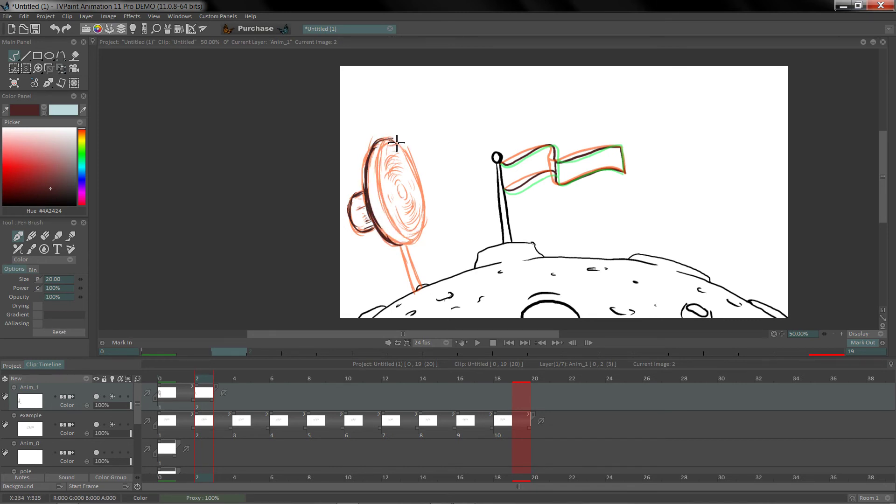
{"action": "mouse_move", "coordinate": [397, 143]}
{"action": "left_mouse_down"}
{"action": "mouse_move", "coordinate": [422, 182]}
{"action": "mouse_move", "coordinate": [418, 174]}
{"action": "mouse_move", "coordinate": [418, 224]}
{"action": "left_mouse_up"}
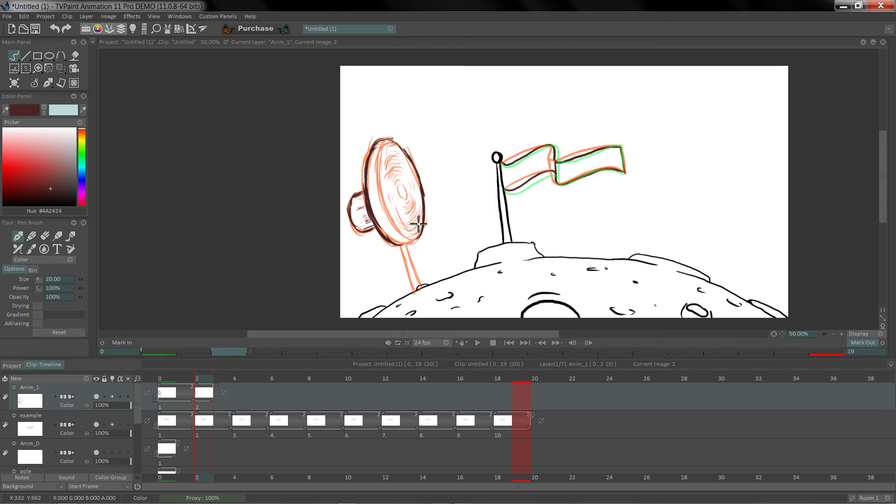
{"action": "mouse_move", "coordinate": [376, 149]}
{"action": "left_mouse_down"}
{"action": "mouse_move", "coordinate": [395, 152]}
{"action": "mouse_move", "coordinate": [394, 219]}
{"action": "left_mouse_up"}
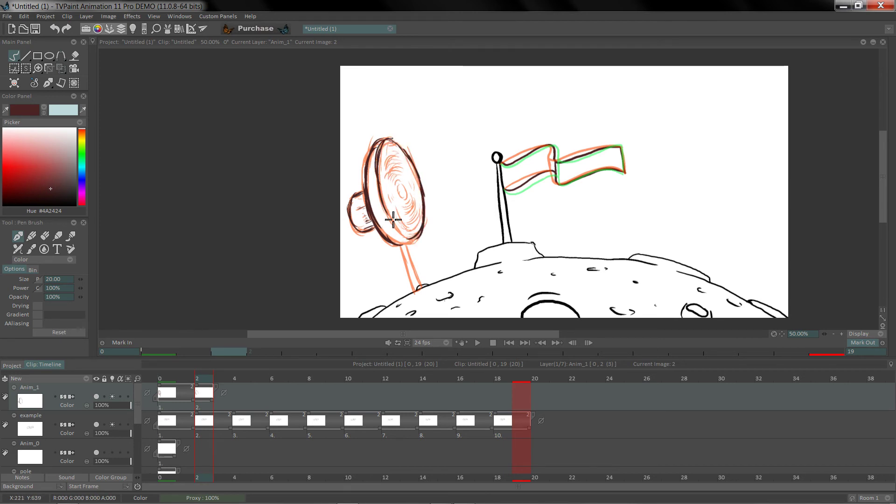
{"action": "mouse_move", "coordinate": [385, 185]}
{"action": "left_mouse_down"}
{"action": "mouse_move", "coordinate": [400, 200]}
{"action": "mouse_move", "coordinate": [410, 243]}
{"action": "left_mouse_up"}
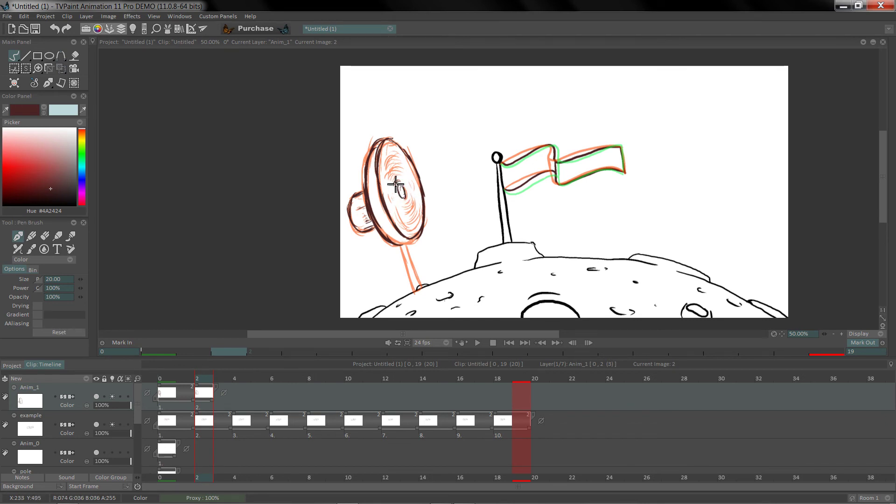
Step: Sketch curved blade strokes inside the fan head and trace the stand on the frame 2 image
{"action": "mouse_move", "coordinate": [394, 187]}
{"action": "left_mouse_down"}
{"action": "mouse_move", "coordinate": [404, 168]}
{"action": "mouse_move", "coordinate": [388, 180]}
{"action": "mouse_move", "coordinate": [389, 198]}
{"action": "mouse_move", "coordinate": [410, 181]}
{"action": "mouse_move", "coordinate": [414, 214]}
{"action": "mouse_move", "coordinate": [410, 187]}
{"action": "left_mouse_up"}
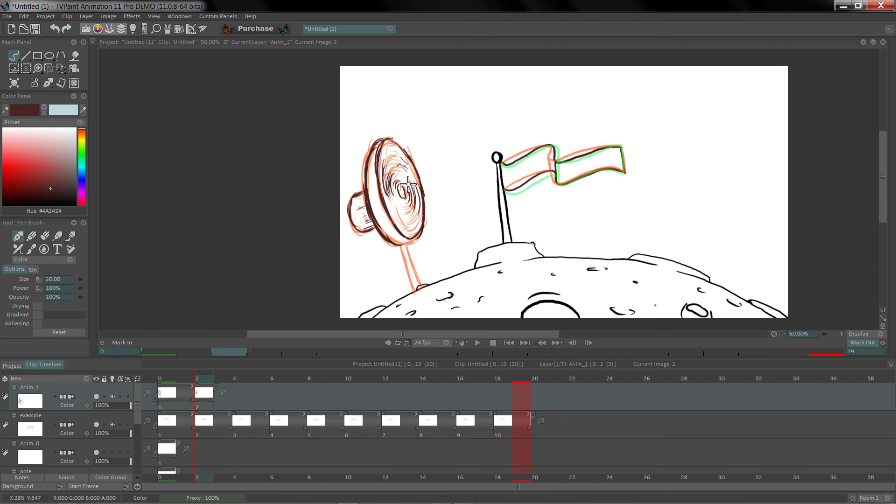
{"action": "mouse_move", "coordinate": [397, 212]}
{"action": "left_mouse_down"}
{"action": "mouse_move", "coordinate": [408, 227]}
{"action": "mouse_move", "coordinate": [404, 209]}
{"action": "left_mouse_up"}
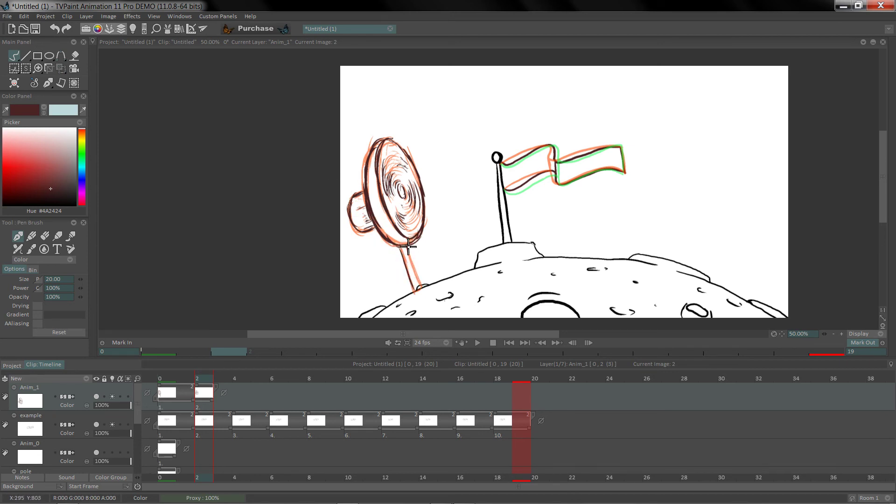
{"action": "left_click_drag", "start_coordinate": [400, 243], "coordinate": [421, 283]}
{"action": "mouse_move", "coordinate": [382, 160]}
{"action": "left_mouse_down"}
{"action": "mouse_move", "coordinate": [369, 181]}
{"action": "mouse_move", "coordinate": [381, 143]}
{"action": "mouse_move", "coordinate": [381, 172]}
{"action": "mouse_move", "coordinate": [366, 171]}
{"action": "mouse_move", "coordinate": [374, 155]}
{"action": "mouse_move", "coordinate": [376, 181]}
{"action": "mouse_move", "coordinate": [384, 140]}
{"action": "mouse_move", "coordinate": [397, 152]}
{"action": "mouse_move", "coordinate": [384, 153]}
{"action": "mouse_move", "coordinate": [402, 146]}
{"action": "left_mouse_up"}
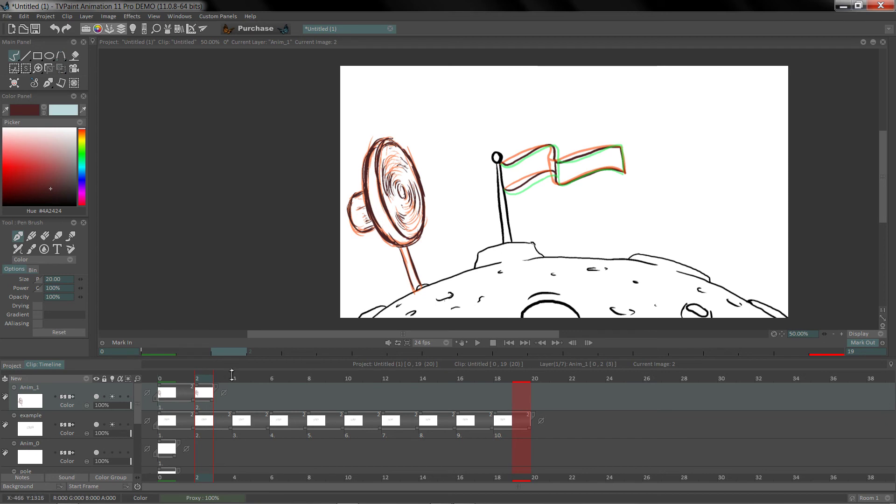
Step: Hold the second fan drawing through frame 3 and add extra lines along its stand
{"action": "left_click_drag", "start_coordinate": [215, 402], "coordinate": [231, 400]}
{"action": "left_click_drag", "start_coordinate": [401, 250], "coordinate": [415, 281]}
{"action": "left_click_drag", "start_coordinate": [406, 242], "coordinate": [422, 278]}
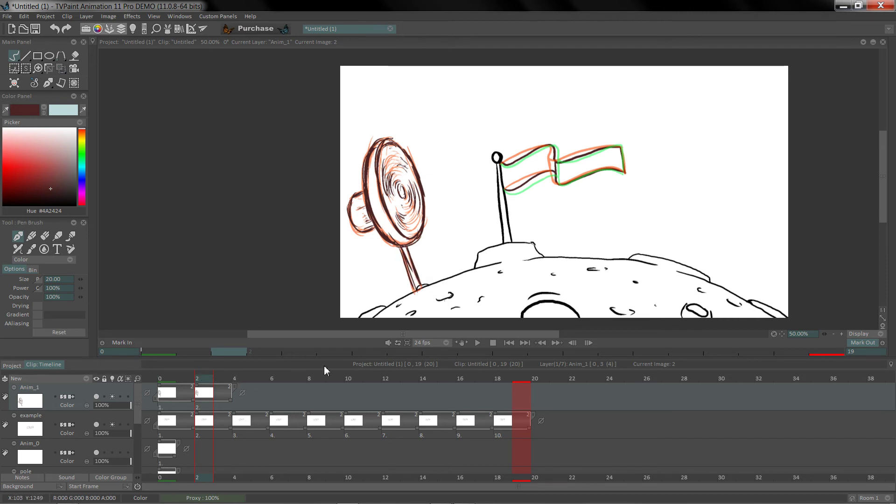
{"action": "left_click_drag", "start_coordinate": [163, 379], "coordinate": [216, 377]}
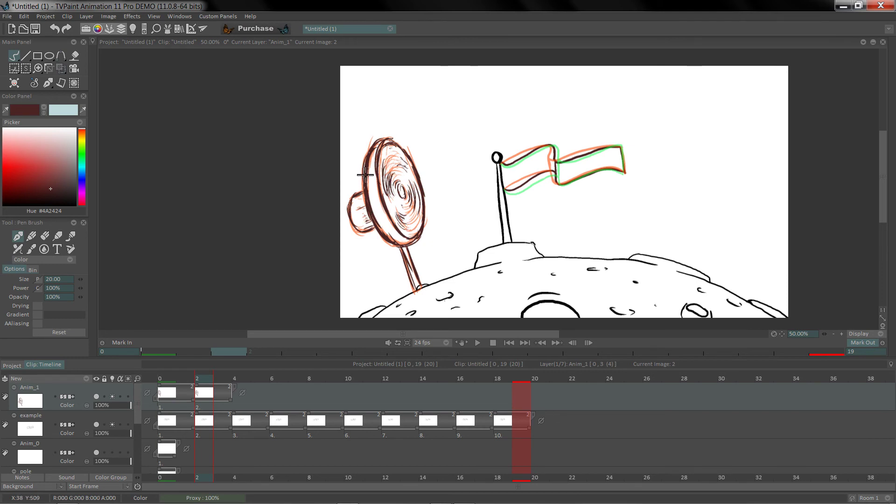
Step: Rename the Anim_1 layer to "fan" and set its behavior after the last image to Loop
{"action": "double_click", "coordinate": [37, 389]}
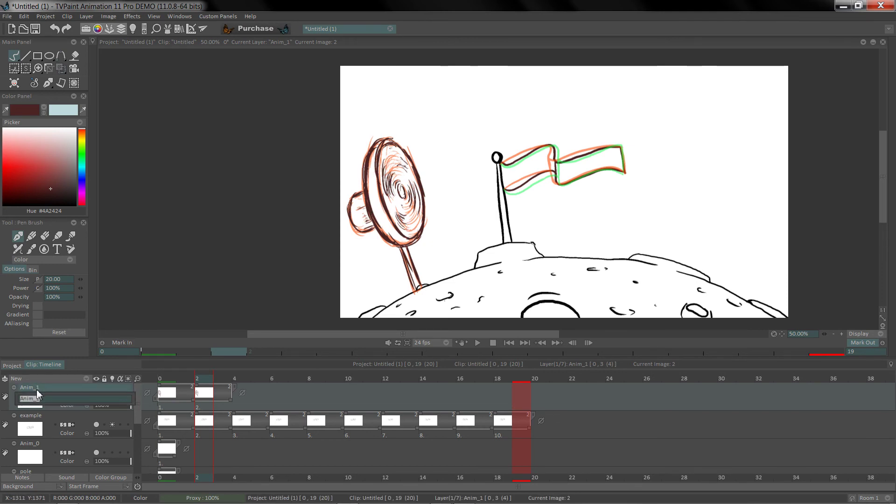
{"action": "type", "text": "fan"}
{"action": "key", "text": "Return"}
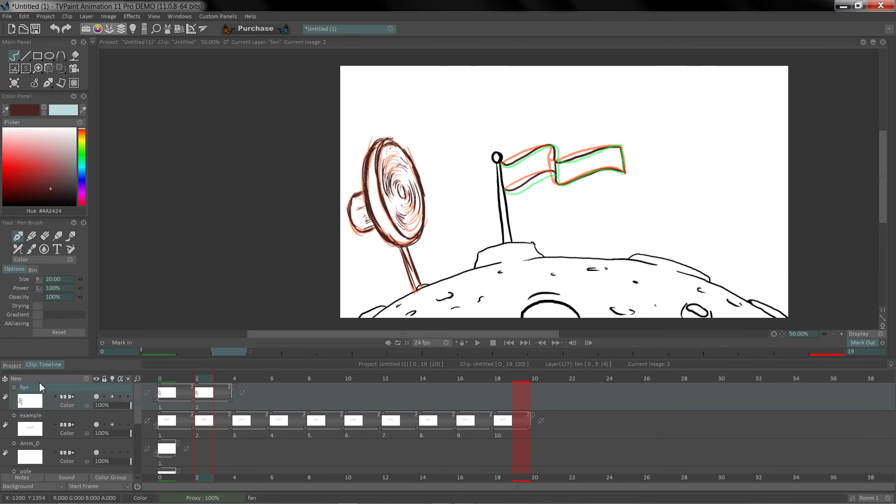
{"action": "left_click", "coordinate": [242, 394]}
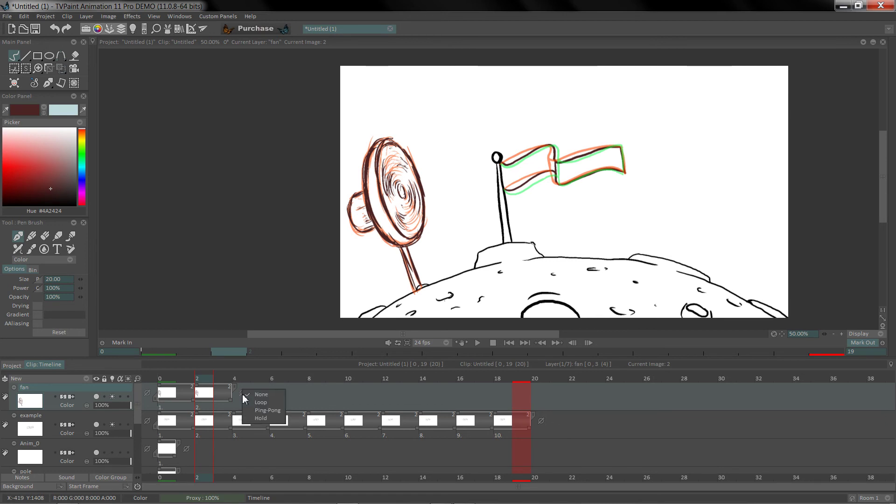
{"action": "left_click", "coordinate": [269, 401]}
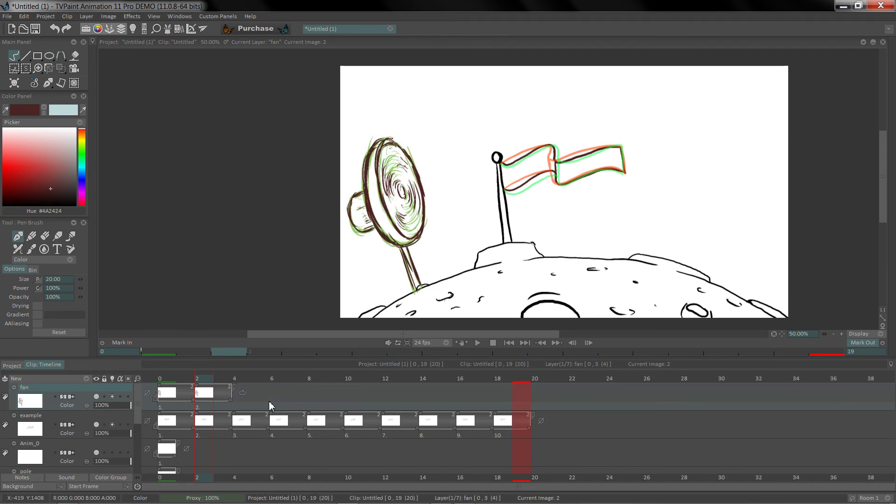
Step: Play the animation and try erasing at the base of the fan's stand on frame 12
{"action": "left_click", "coordinate": [477, 343]}
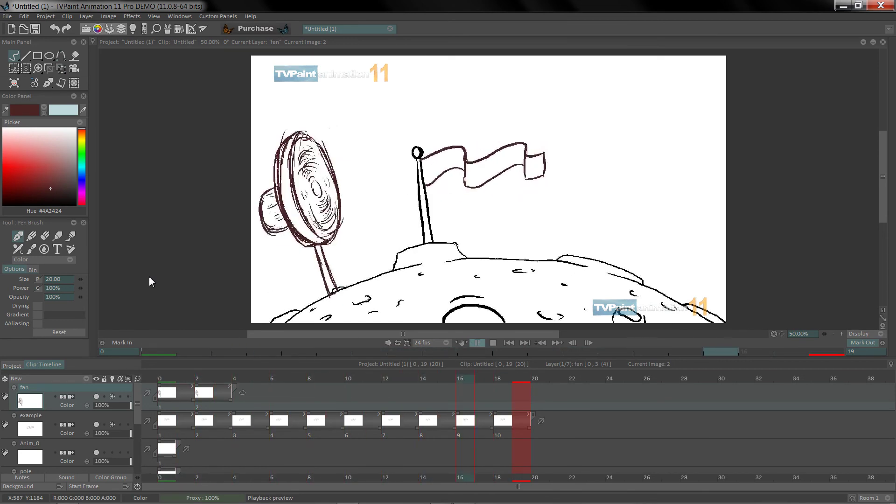
{"action": "left_click", "coordinate": [165, 380]}
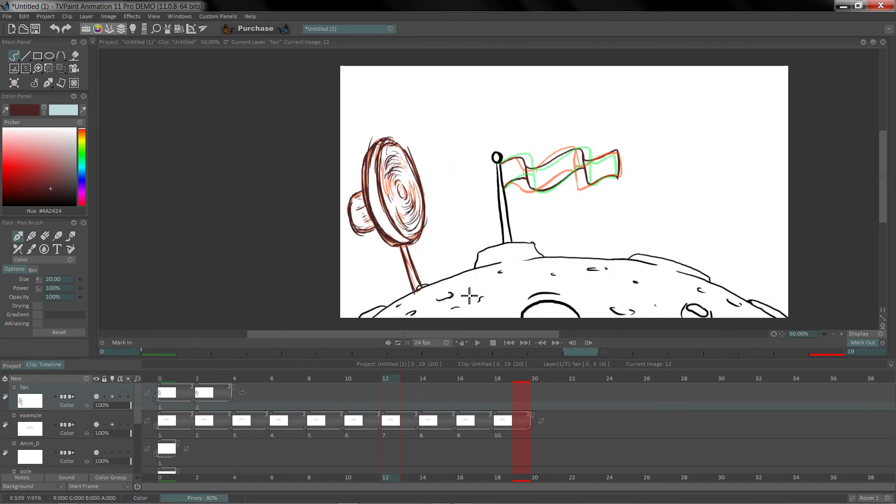
{"action": "key", "text": "e"}
{"action": "left_click", "coordinate": [417, 294]}
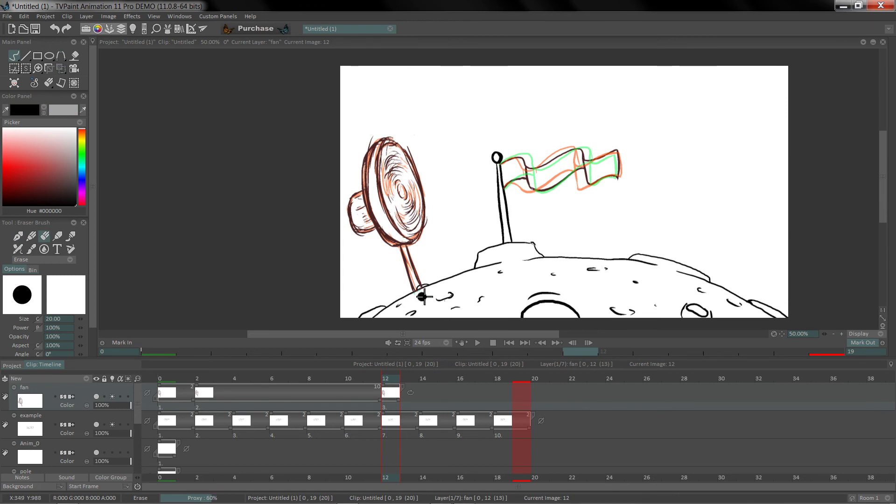
Step: Reinforce the fan's stand with pen strokes down to its base on the frame 2 and frame 0 drawings
{"action": "key", "text": "ctrl+Left"}
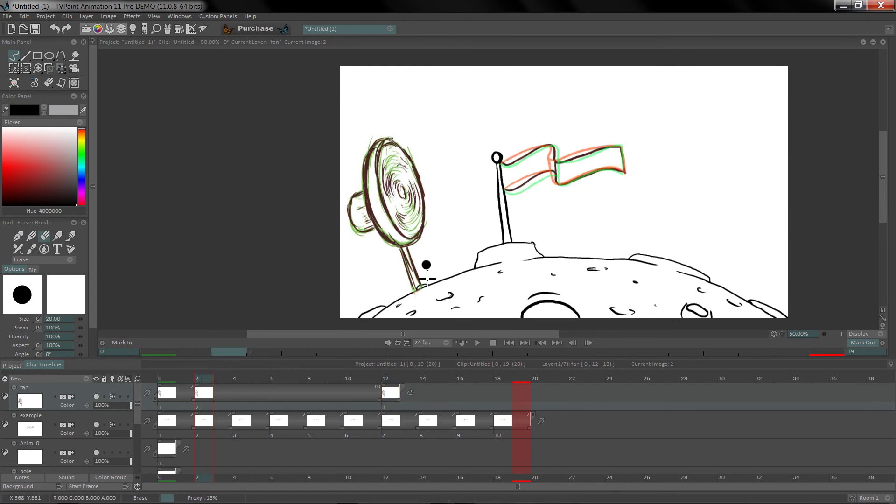
{"action": "key", "text": "e"}
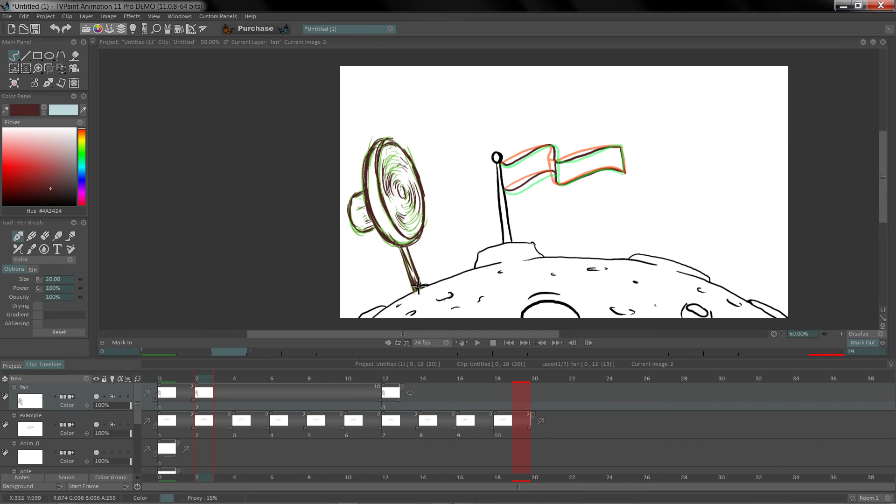
{"action": "key", "text": "Home"}
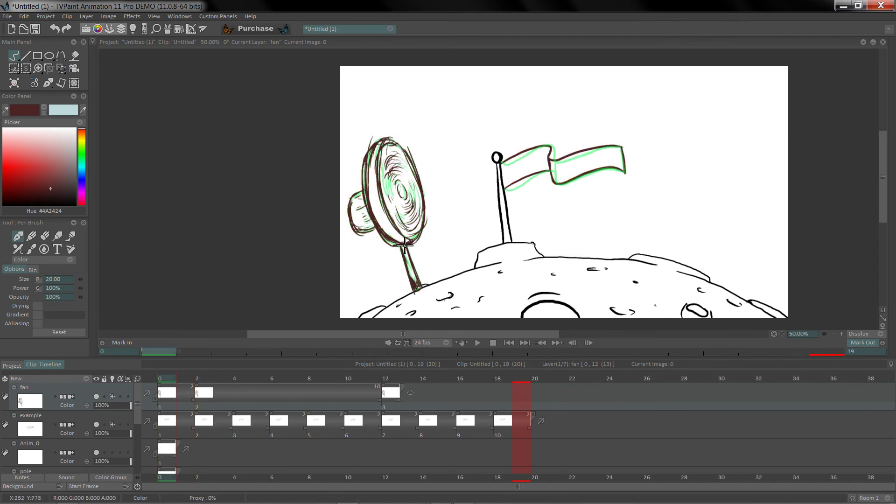
Step: Cut the fan layer's images back to end at frame 3, checking the animation in playback before and after
{"action": "left_click", "coordinate": [477, 343]}
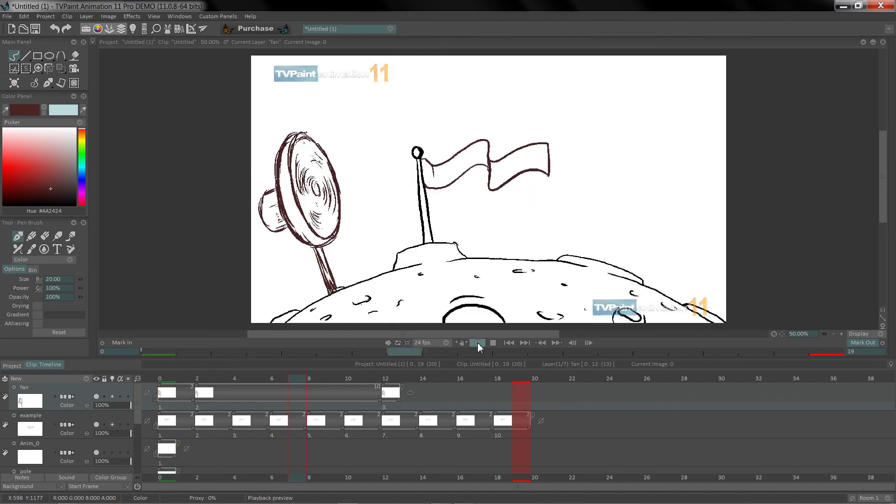
{"action": "left_click", "coordinate": [382, 387]}
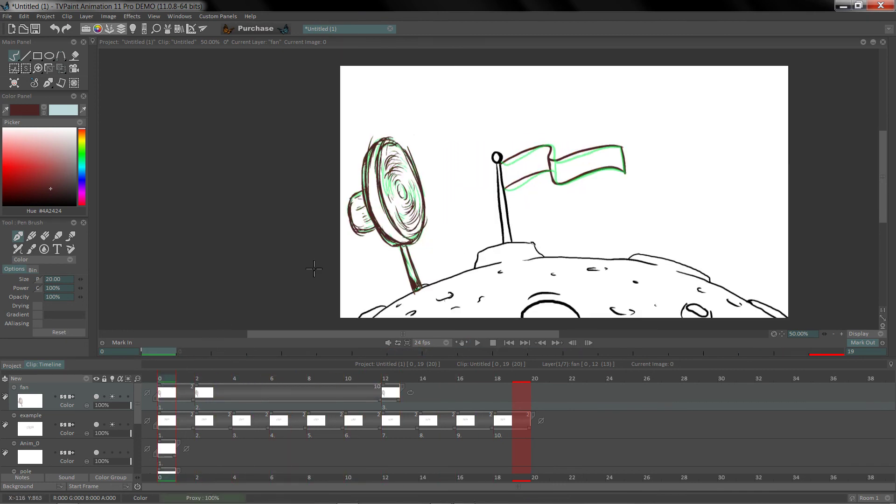
{"action": "left_click", "coordinate": [391, 379]}
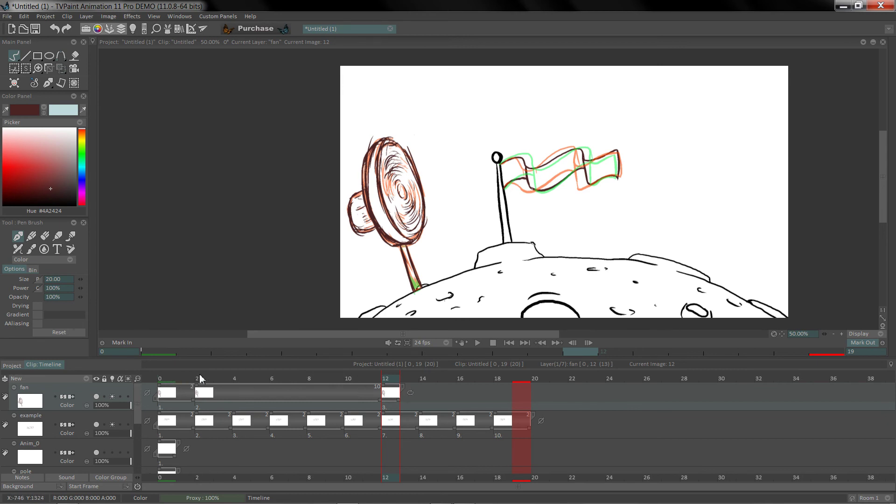
{"action": "left_click_drag", "start_coordinate": [179, 382], "coordinate": [290, 394]}
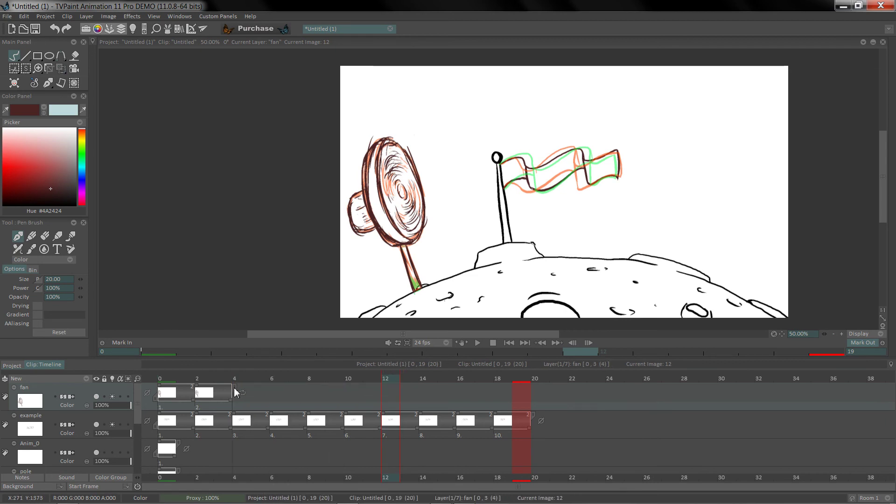
{"action": "left_click_drag", "start_coordinate": [233, 393], "coordinate": [233, 394]}
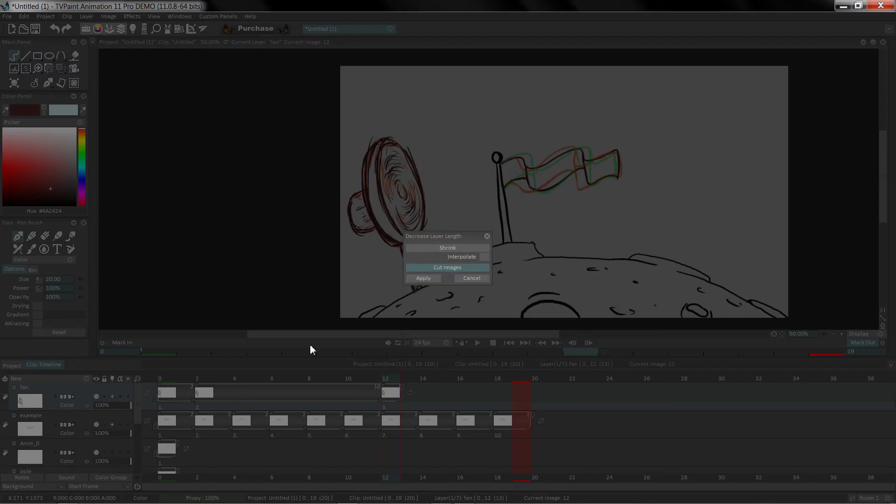
{"action": "left_click", "coordinate": [423, 278]}
{"action": "left_click", "coordinate": [477, 343]}
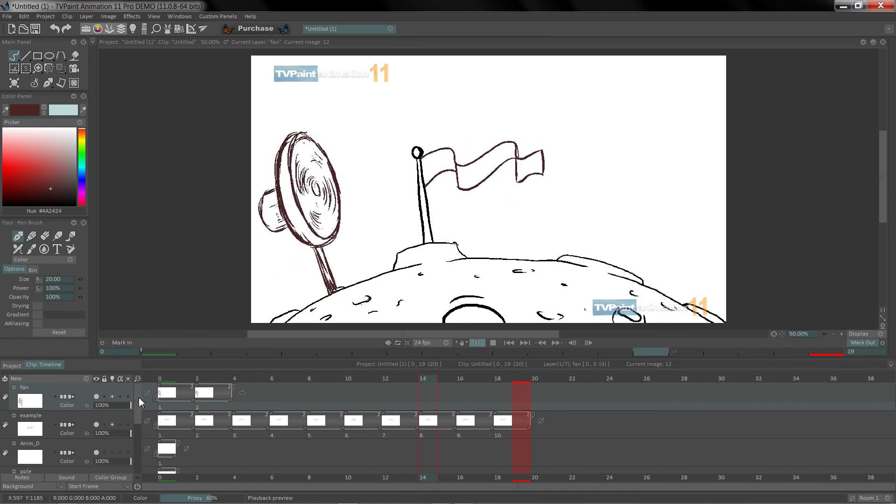
Step: Make the Background 0 layer visible with Background 1 kept hidden, and play the animation
{"action": "left_click_drag", "start_coordinate": [138, 407], "coordinate": [140, 458]}
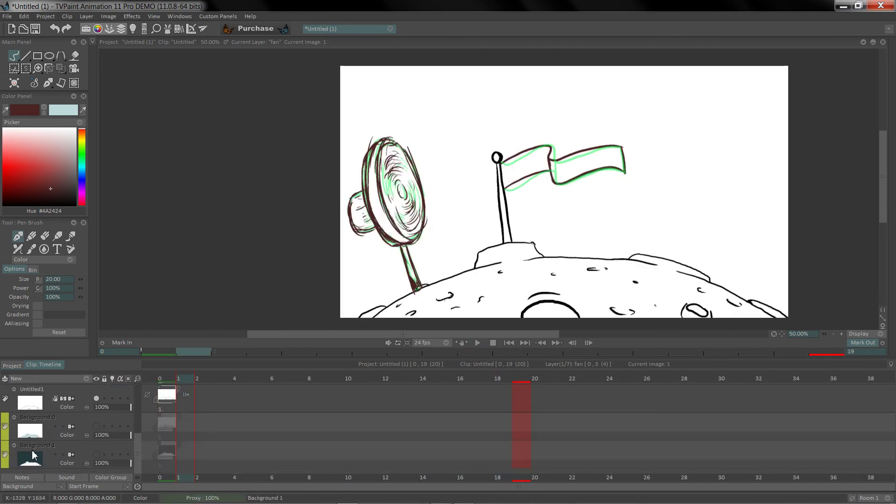
{"action": "left_click", "coordinate": [97, 455]}
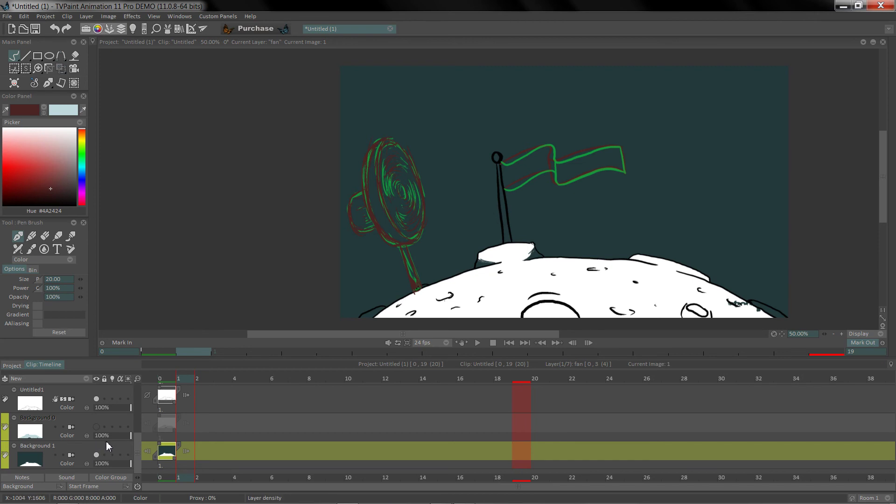
{"action": "left_click", "coordinate": [97, 427]}
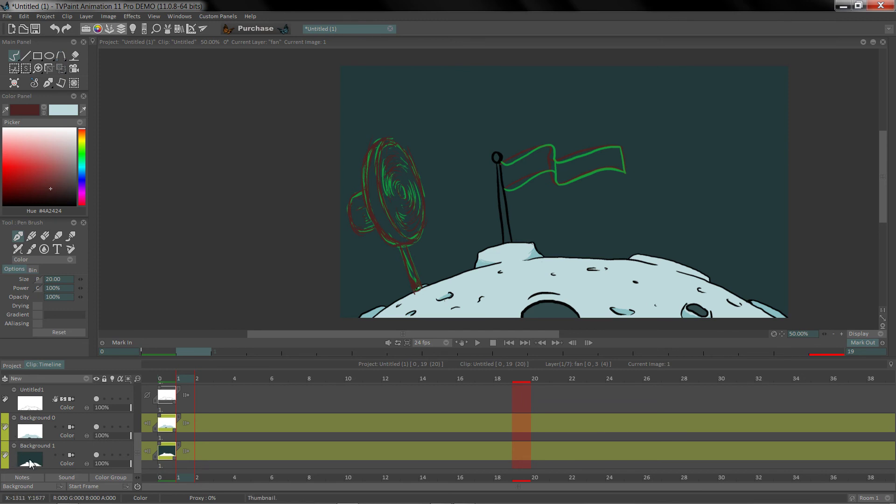
{"action": "left_click", "coordinate": [97, 455]}
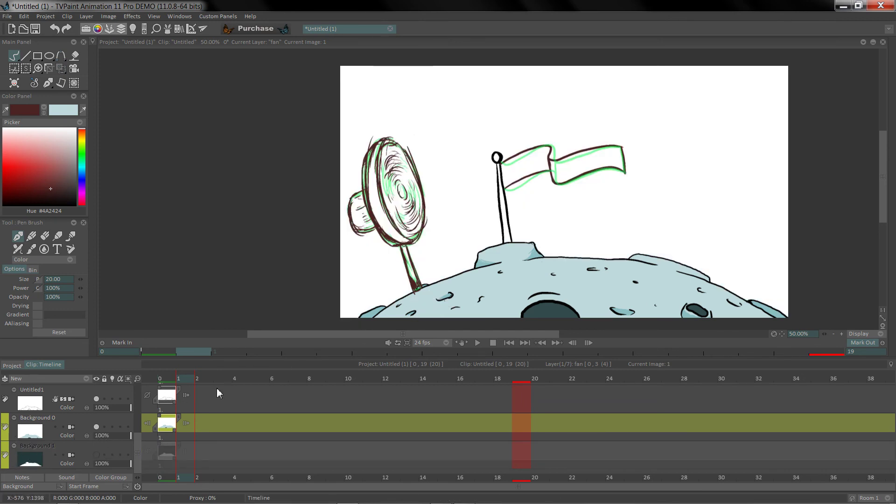
{"action": "left_click_drag", "start_coordinate": [139, 445], "coordinate": [136, 389]}
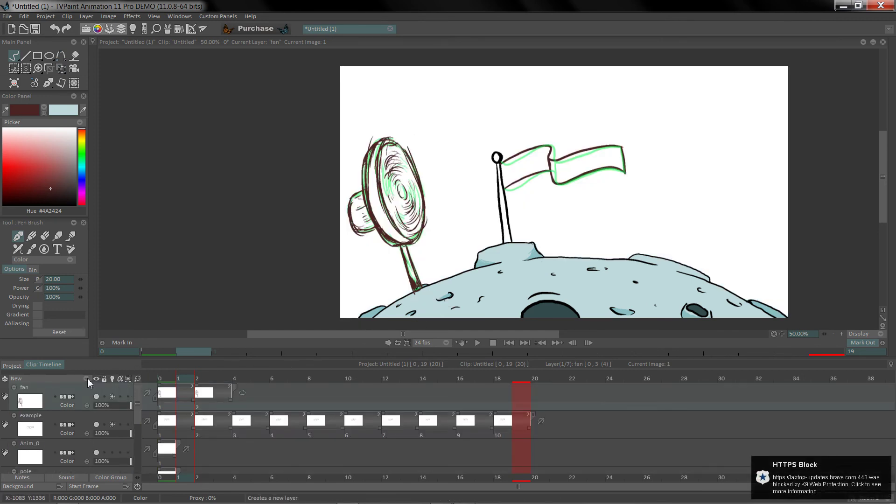
{"action": "left_click", "coordinate": [477, 343]}
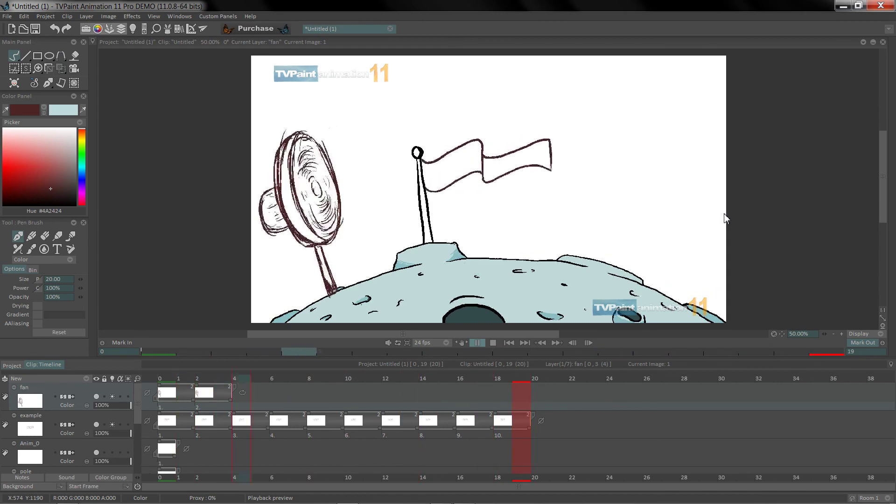
{"action": "left_click", "coordinate": [582, 283]}
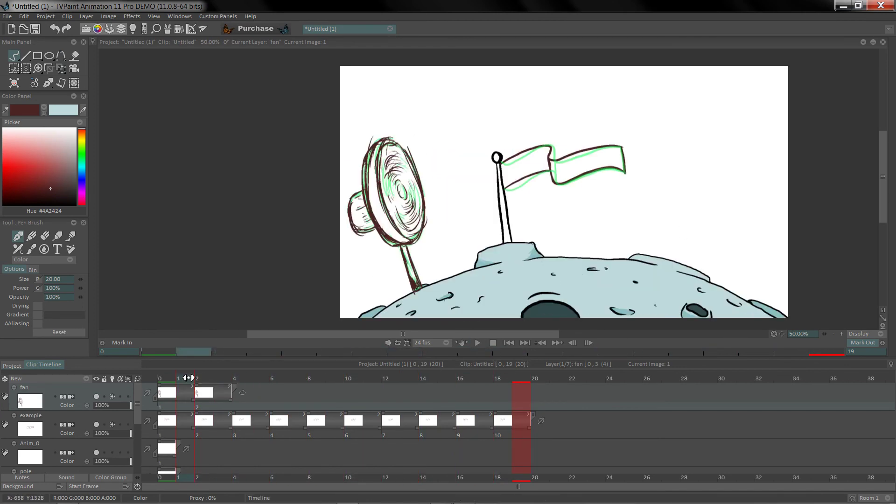
Step: Return to frame 0 of the fan layer, check the background layers, and play the animation before stopping it
{"action": "left_click", "coordinate": [170, 389]}
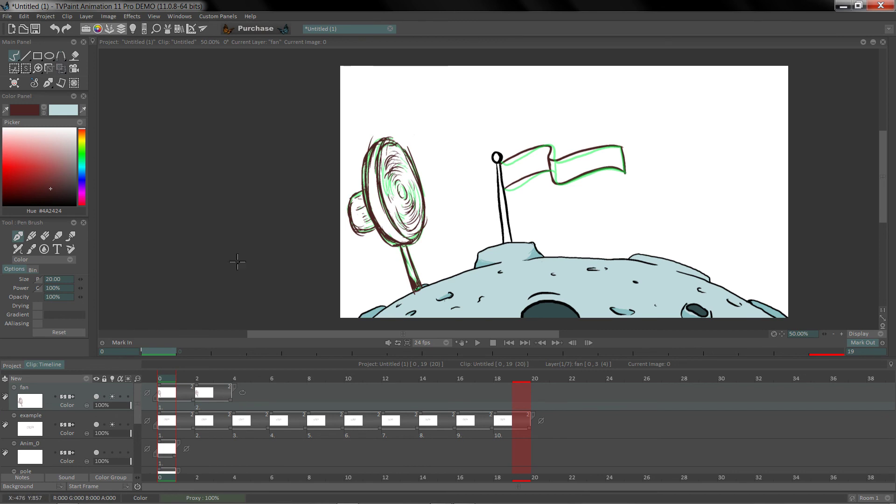
{"action": "left_click_drag", "start_coordinate": [139, 407], "coordinate": [133, 459]}
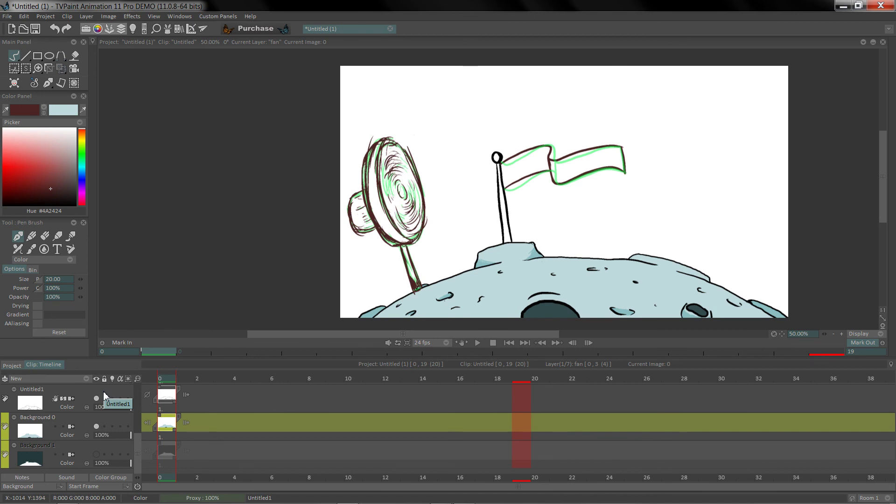
{"action": "left_click", "coordinate": [479, 344]}
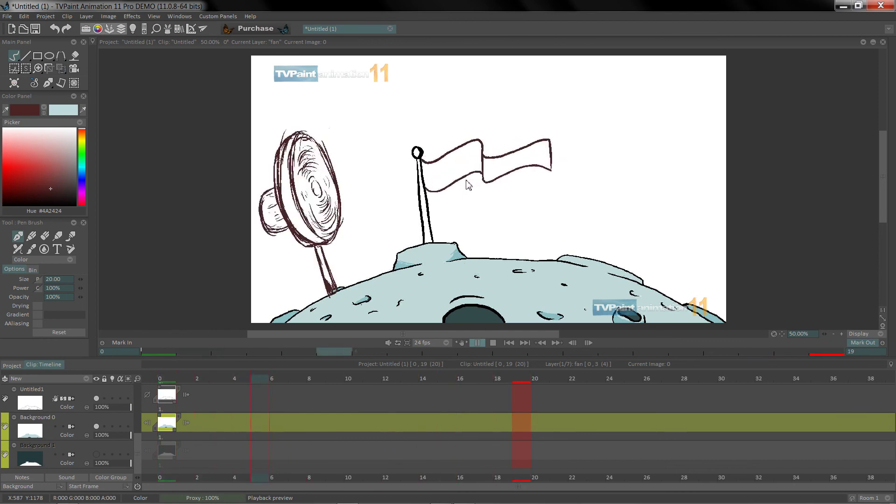
{"action": "key", "text": "Escape"}
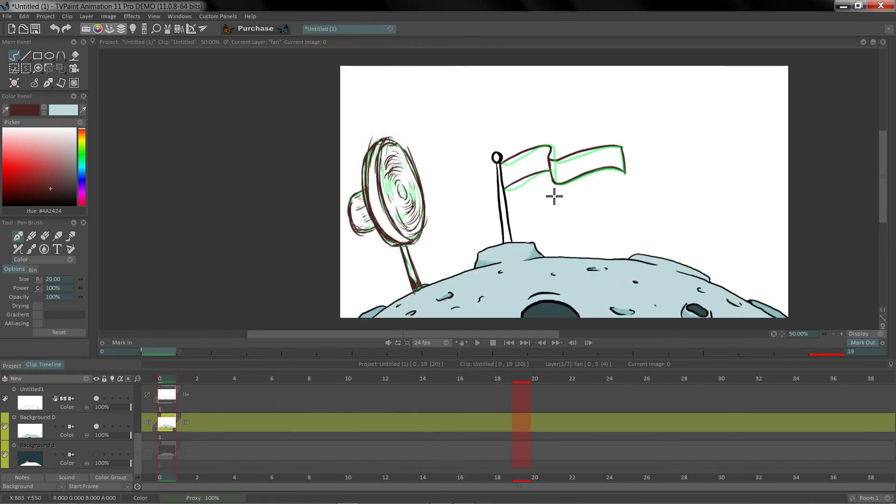
Step: Select the example layer and examine how the flag's wave travels, drawing by drawing, from frame 0 to frame 12
{"action": "left_click", "coordinate": [183, 384]}
{"action": "scroll", "coordinate": [183, 384], "scroll_direction": "up", "scroll_amount": 5}
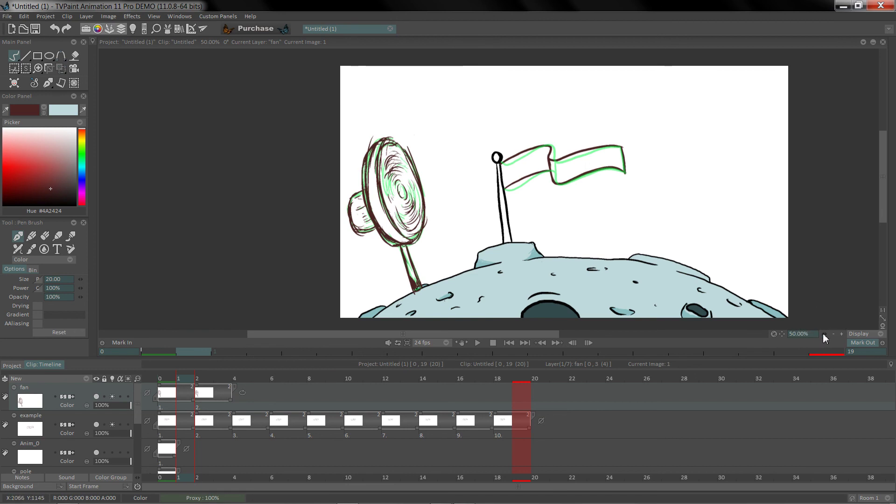
{"action": "left_click_drag", "start_coordinate": [824, 337], "coordinate": [861, 329]}
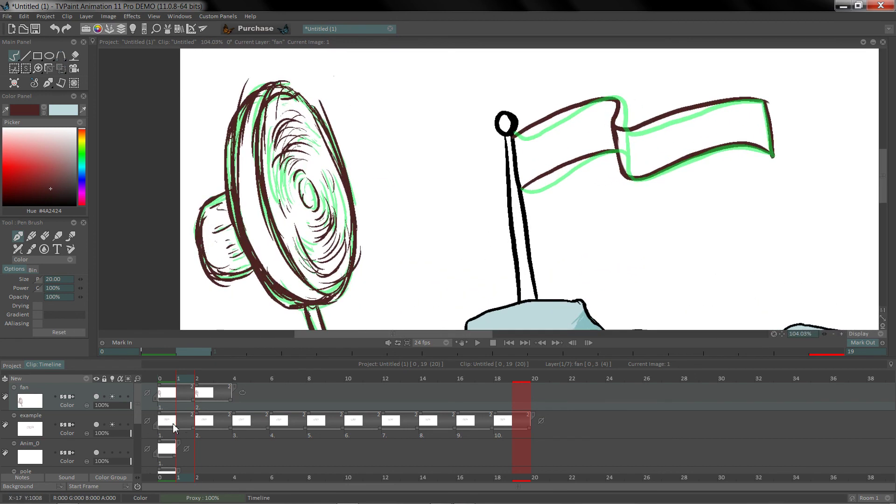
{"action": "left_click", "coordinate": [163, 395]}
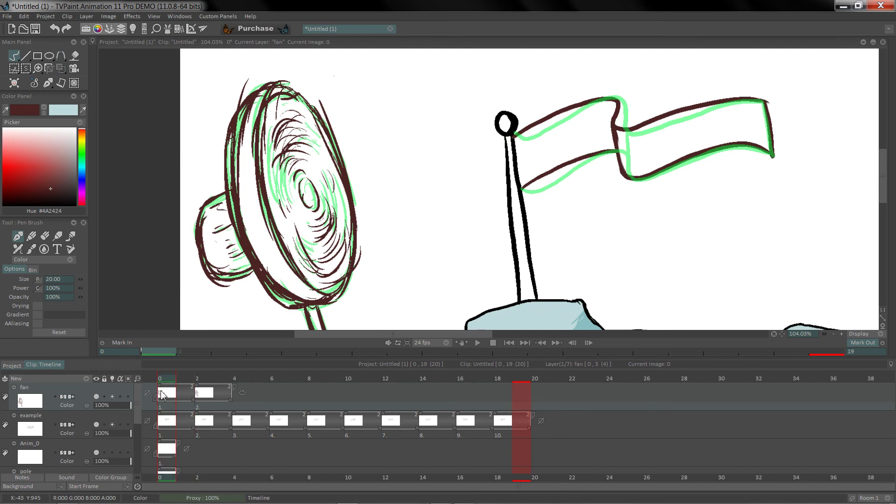
{"action": "left_click", "coordinate": [45, 412]}
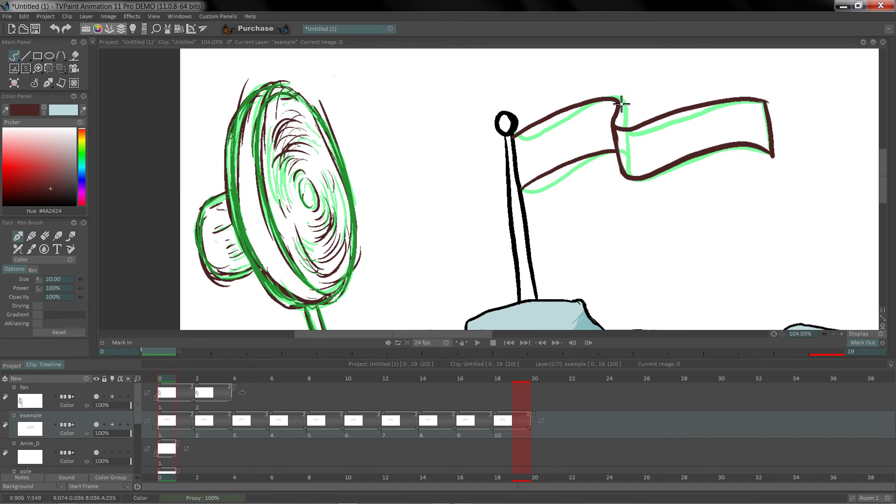
{"action": "key", "text": "Right"}
{"action": "key", "text": "Right"}
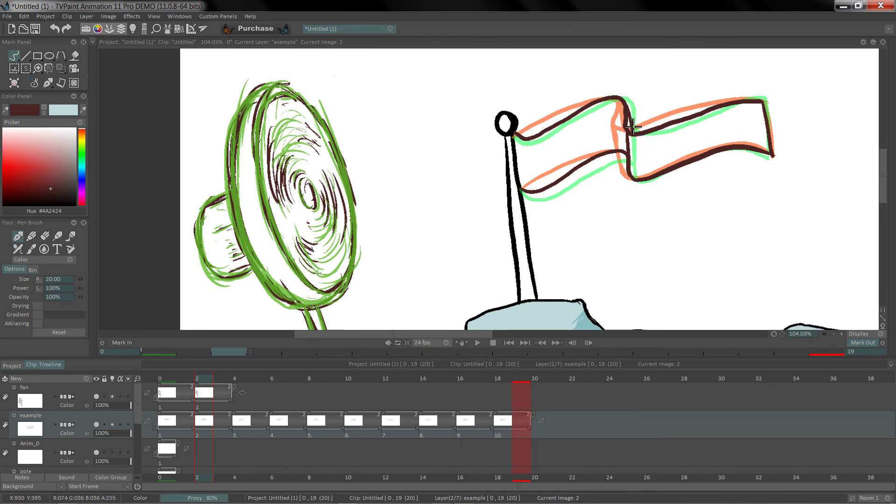
{"action": "key", "text": "Right"}
{"action": "key", "text": "Right"}
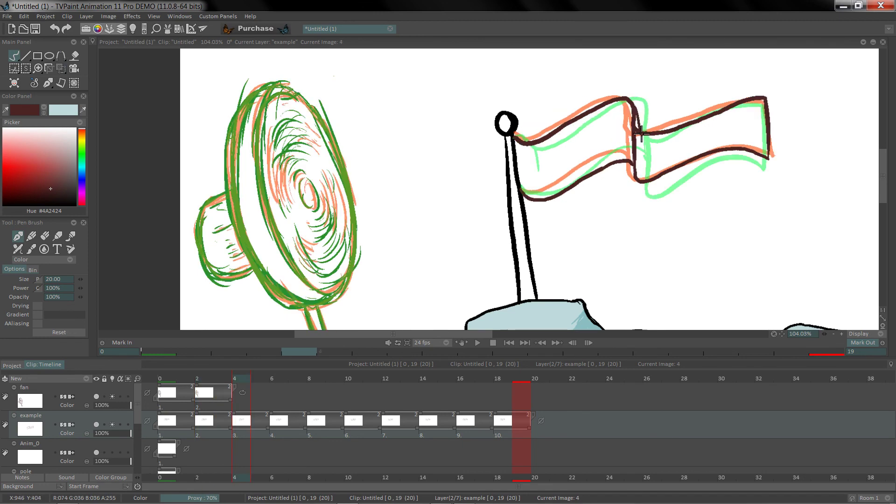
{"action": "key", "text": "Right"}
{"action": "key", "text": "Right"}
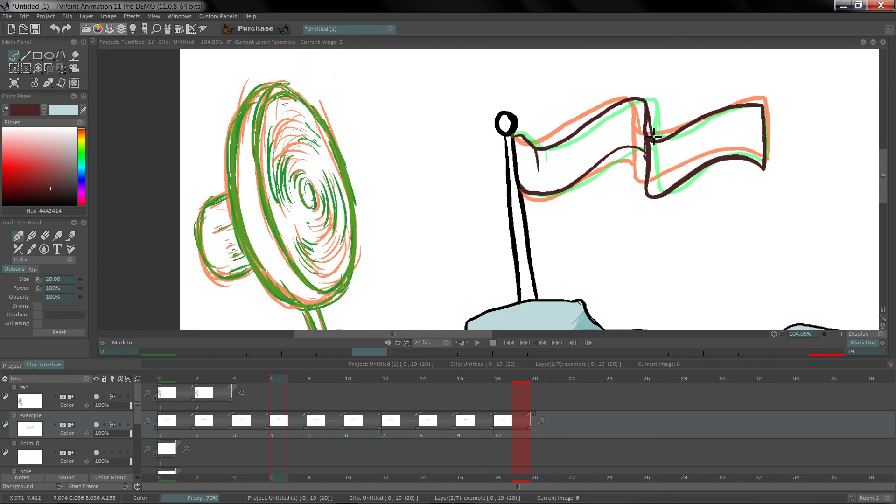
{"action": "key", "text": "Right"}
{"action": "key", "text": "Right"}
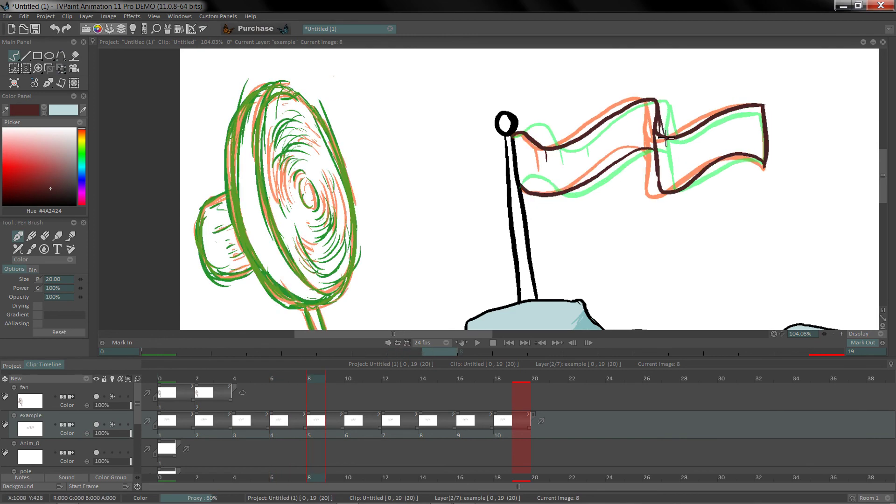
{"action": "key", "text": "Right"}
{"action": "key", "text": "Right"}
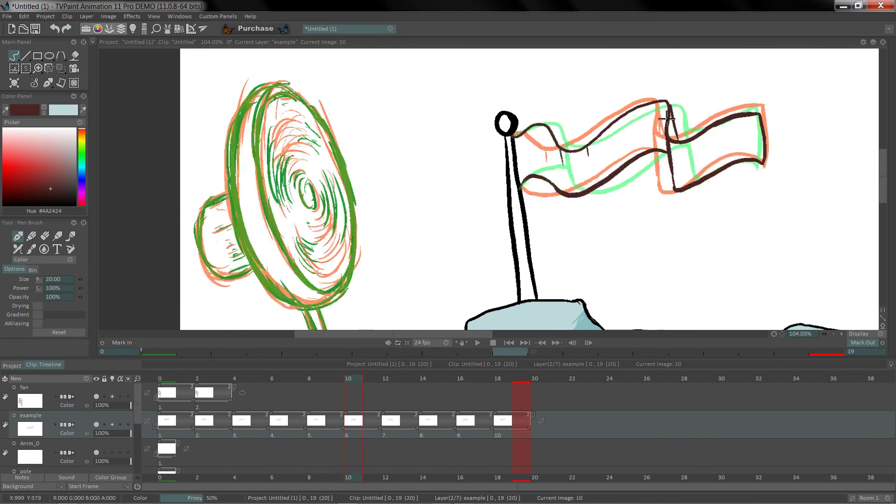
{"action": "key", "text": "Right"}
{"action": "key", "text": "Right"}
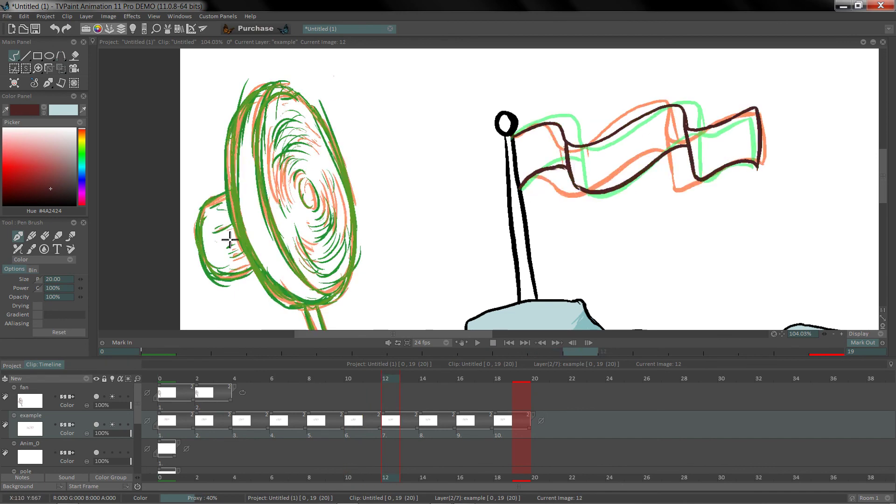
Step: Review the combined flag and fan animation in playback, stop it, and play it again from frame 2
{"action": "left_click", "coordinate": [477, 342]}
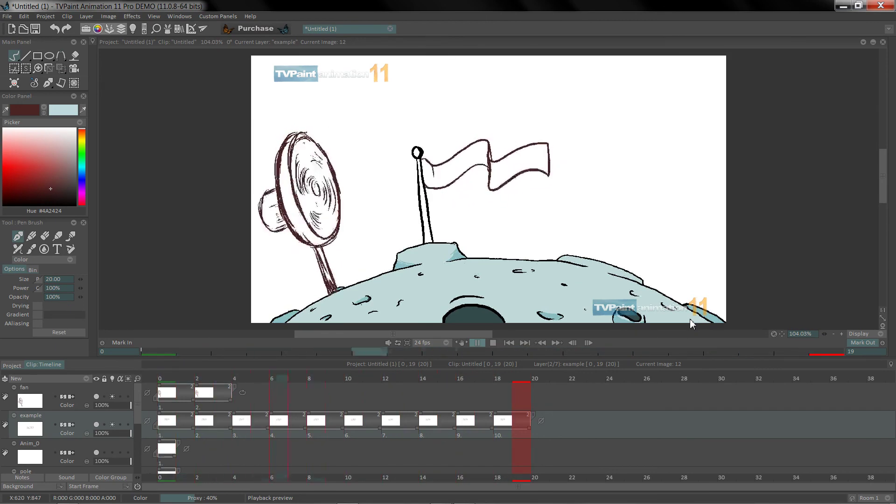
{"action": "left_click", "coordinate": [494, 343]}
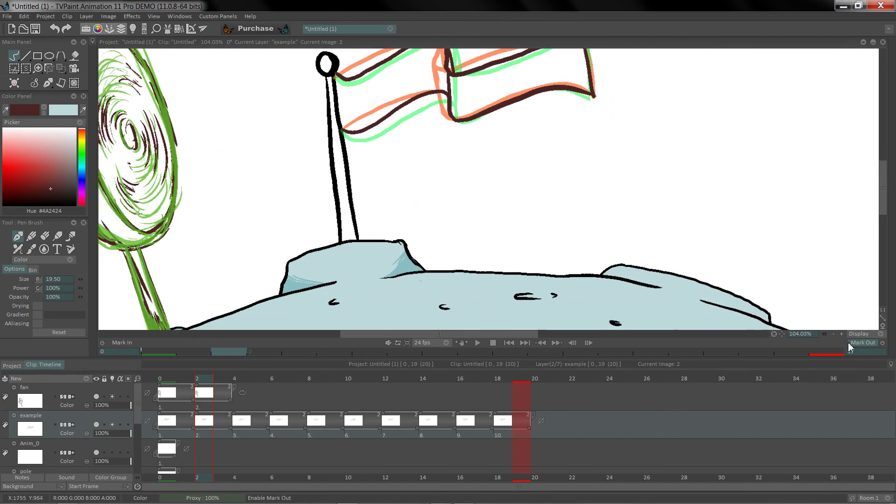
{"action": "left_click", "coordinate": [833, 334]}
{"action": "left_click", "coordinate": [833, 334]}
{"action": "left_click", "coordinate": [833, 334]}
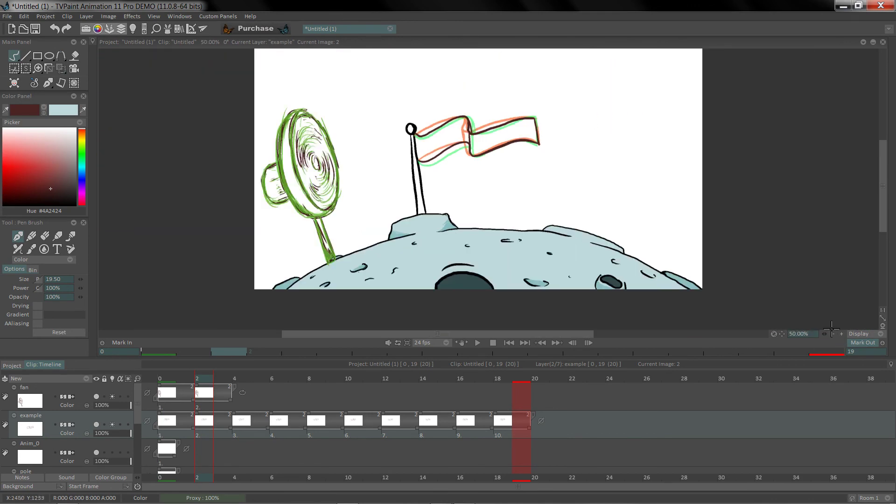
{"action": "left_click", "coordinate": [476, 343]}
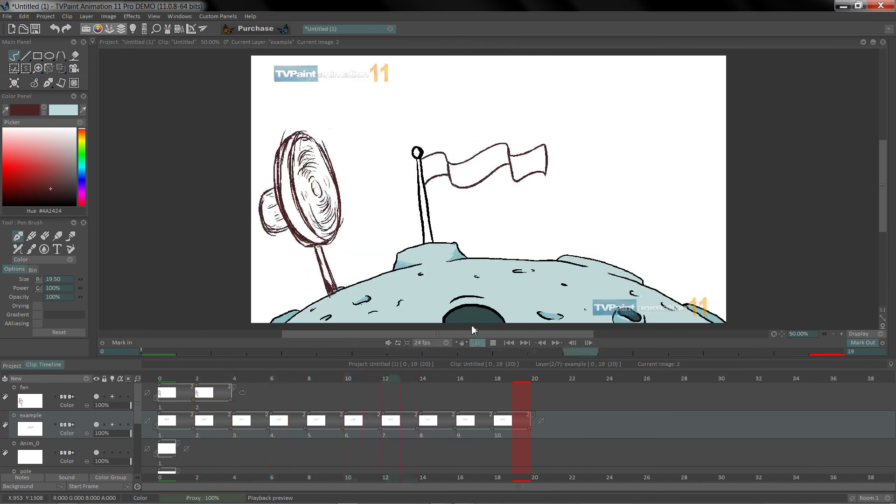